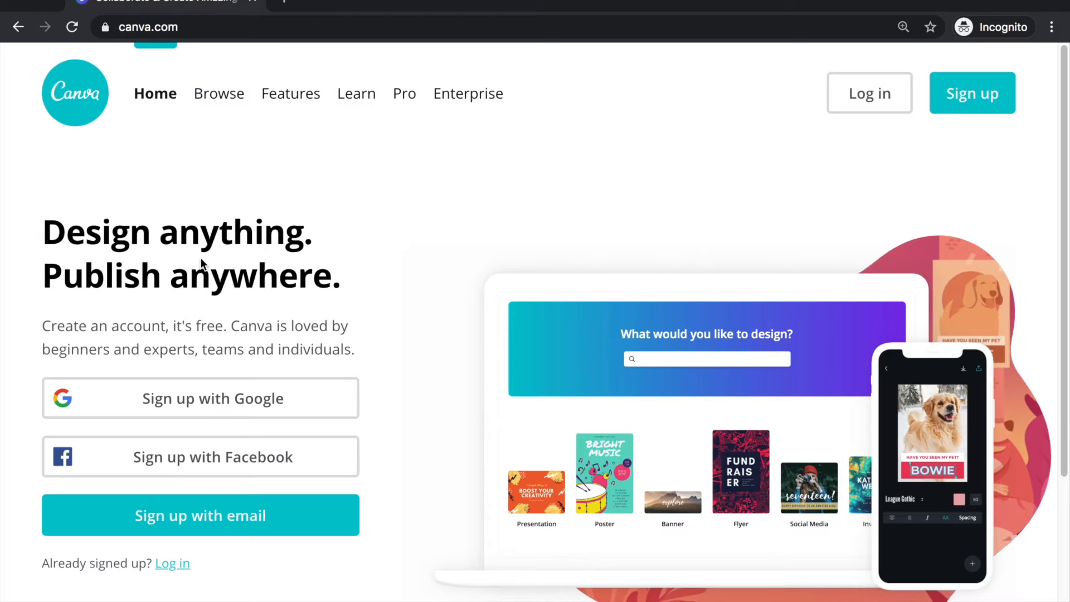
Open the Canva Pro page and compare the feature lists and pricing of the Free and Pro plans
{"action": "scroll", "coordinate": [210, 311], "scroll_direction": "down", "scroll_amount": 3}
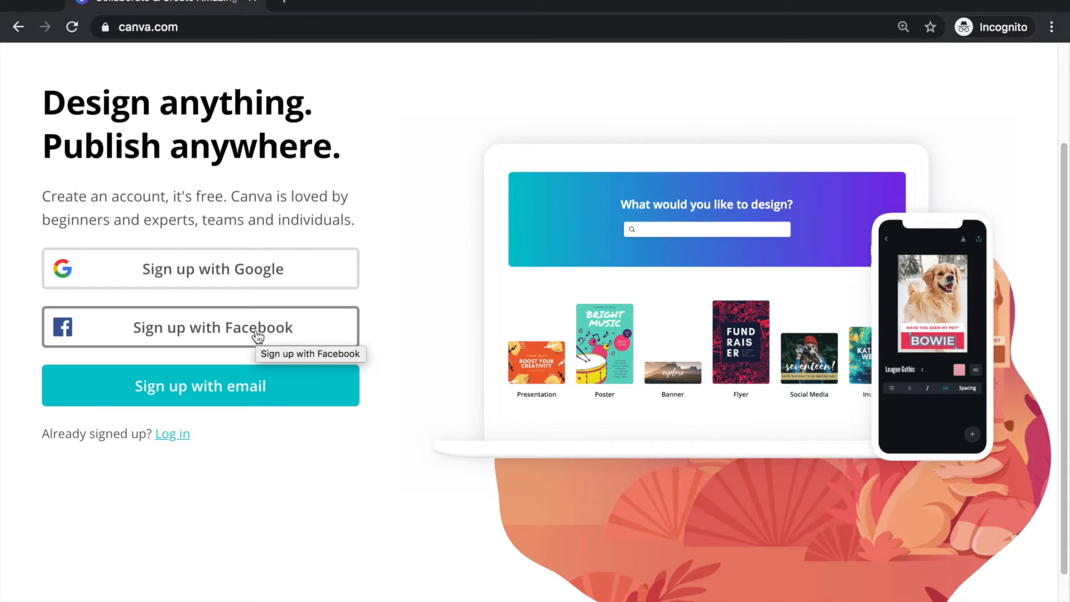
{"action": "scroll", "coordinate": [258, 335], "scroll_direction": "up", "scroll_amount": 3}
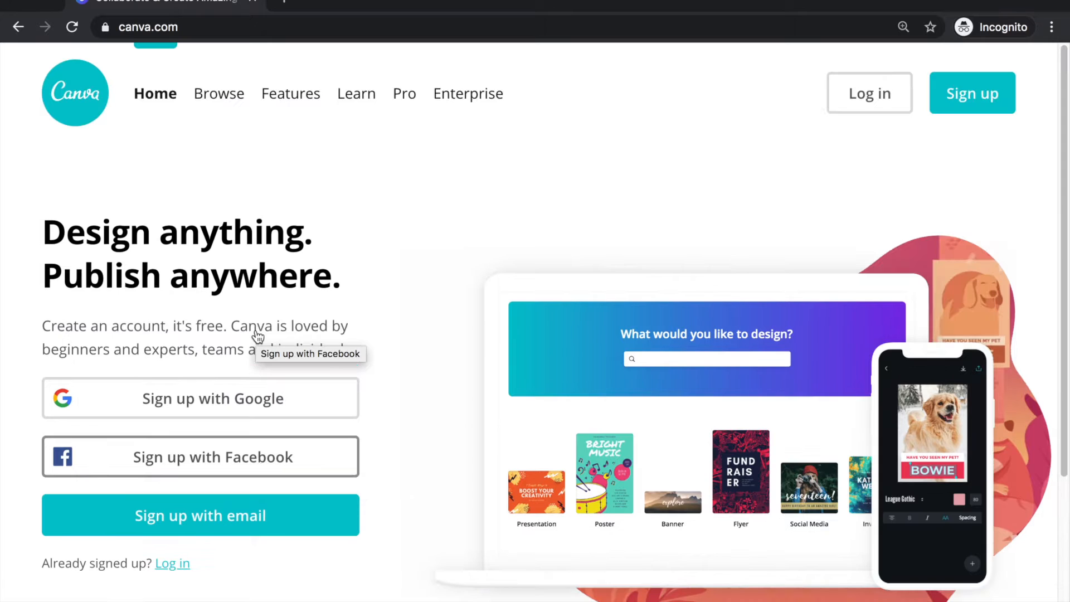
{"action": "left_click", "coordinate": [406, 95]}
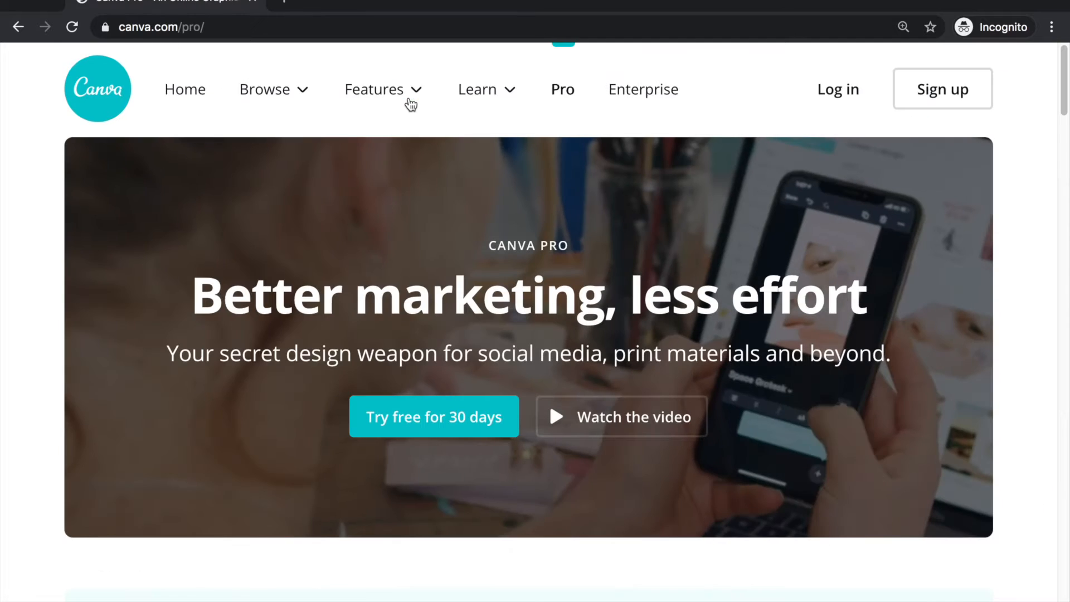
{"action": "scroll", "coordinate": [400, 310], "scroll_direction": "down", "scroll_amount": 10}
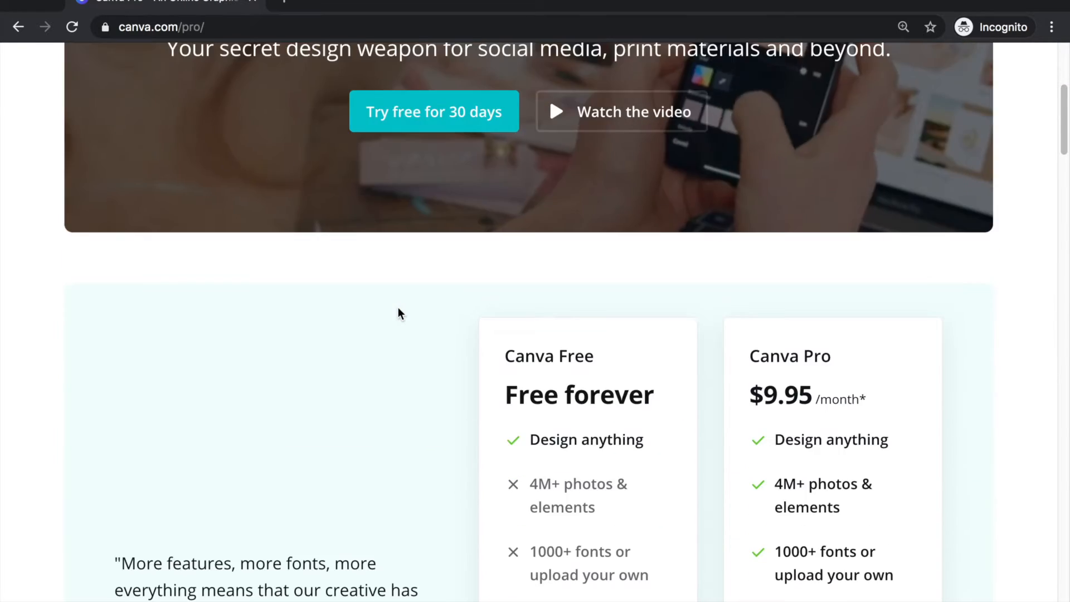
{"action": "scroll", "coordinate": [398, 312], "scroll_direction": "down", "scroll_amount": 2}
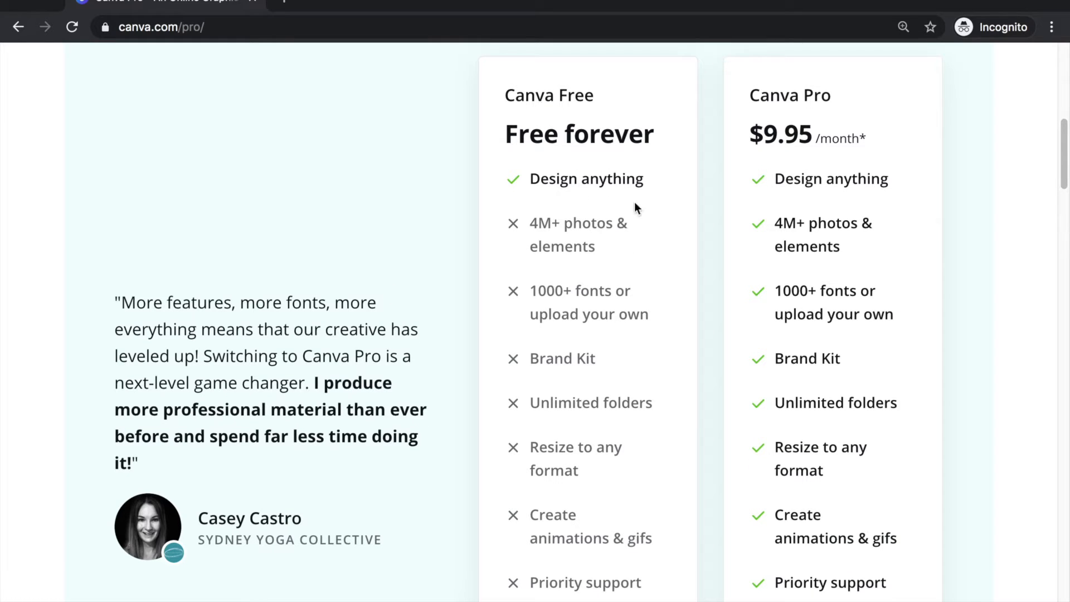
{"action": "scroll", "coordinate": [628, 217], "scroll_direction": "down", "scroll_amount": 3}
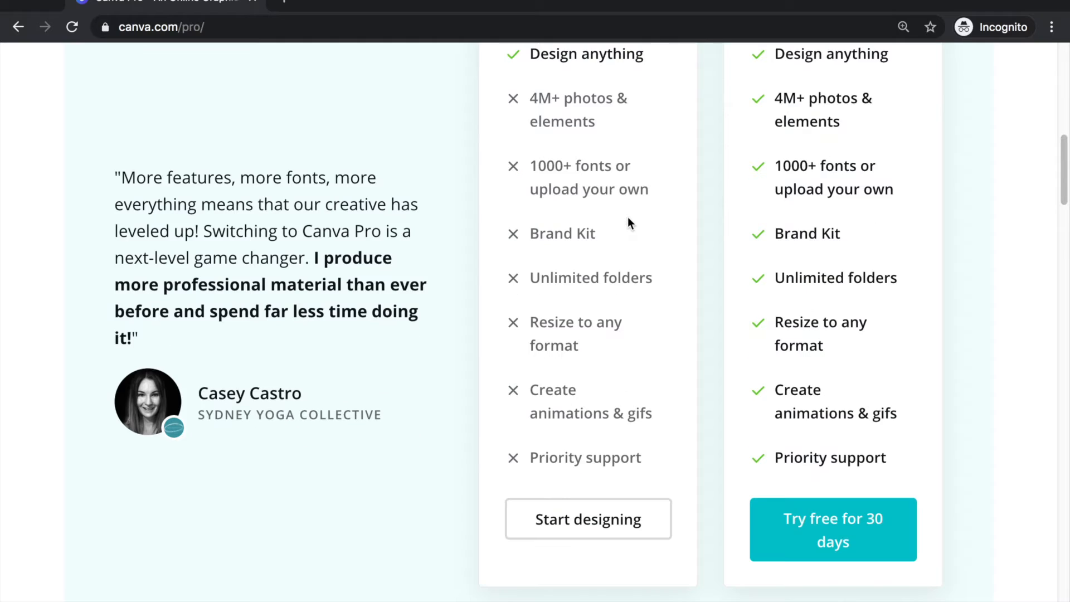
{"action": "scroll", "coordinate": [627, 217], "scroll_direction": "up", "scroll_amount": 3}
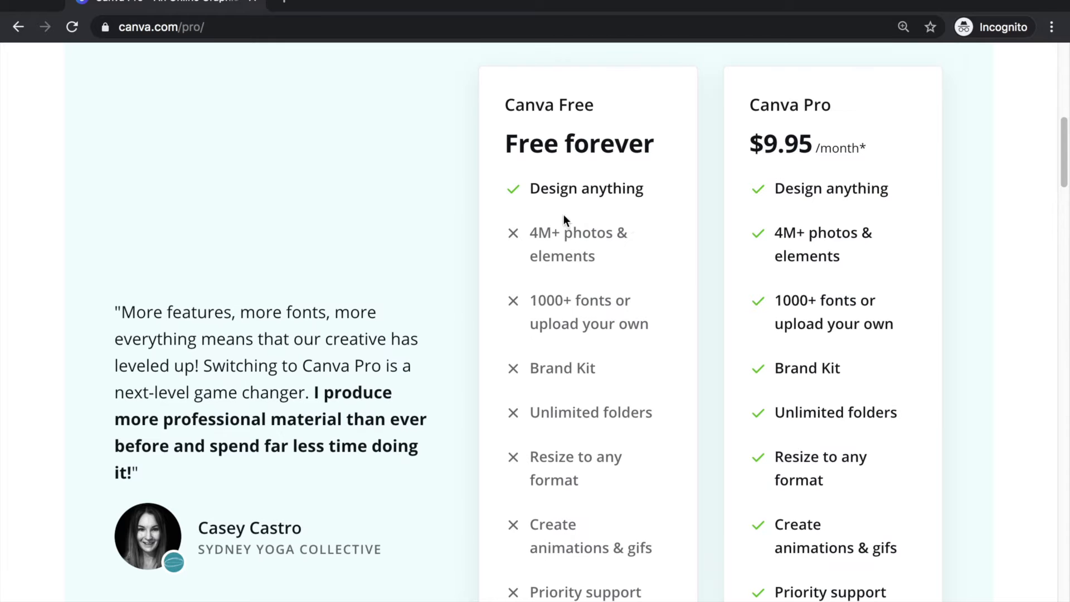
{"action": "scroll", "coordinate": [607, 296], "scroll_direction": "down", "scroll_amount": 1}
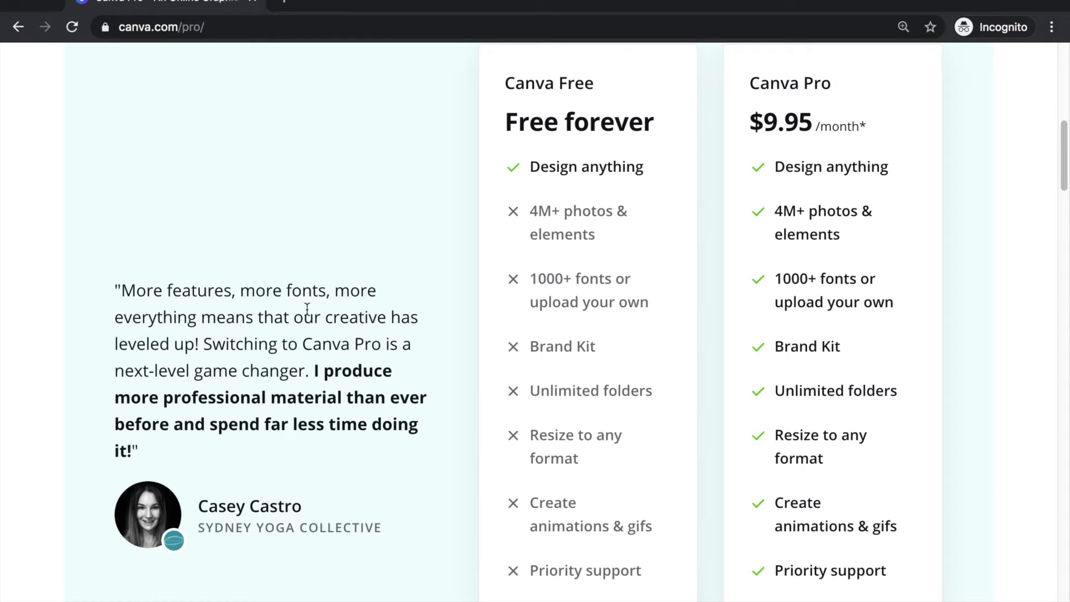
{"action": "scroll", "coordinate": [306, 312], "scroll_direction": "down", "scroll_amount": 3}
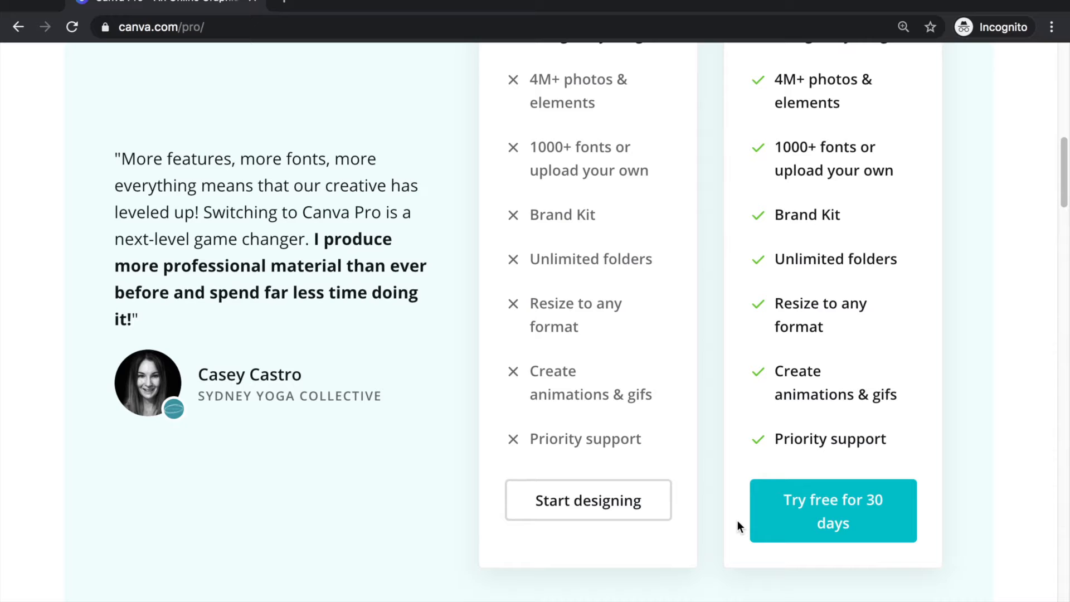
{"action": "scroll", "coordinate": [733, 485], "scroll_direction": "up", "scroll_amount": 2}
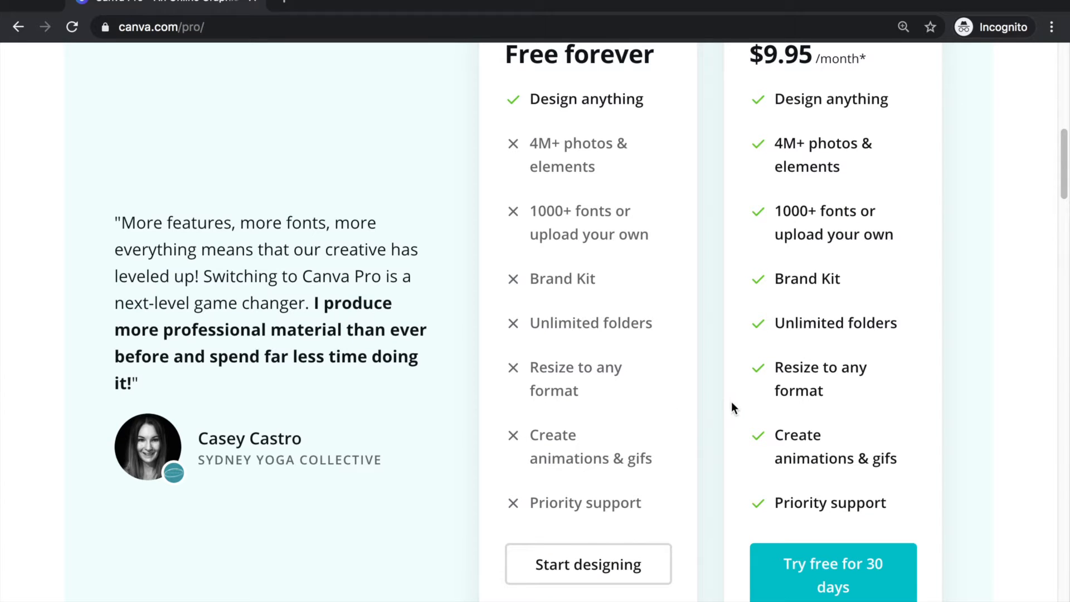
{"action": "scroll", "coordinate": [732, 406], "scroll_direction": "up", "scroll_amount": 4}
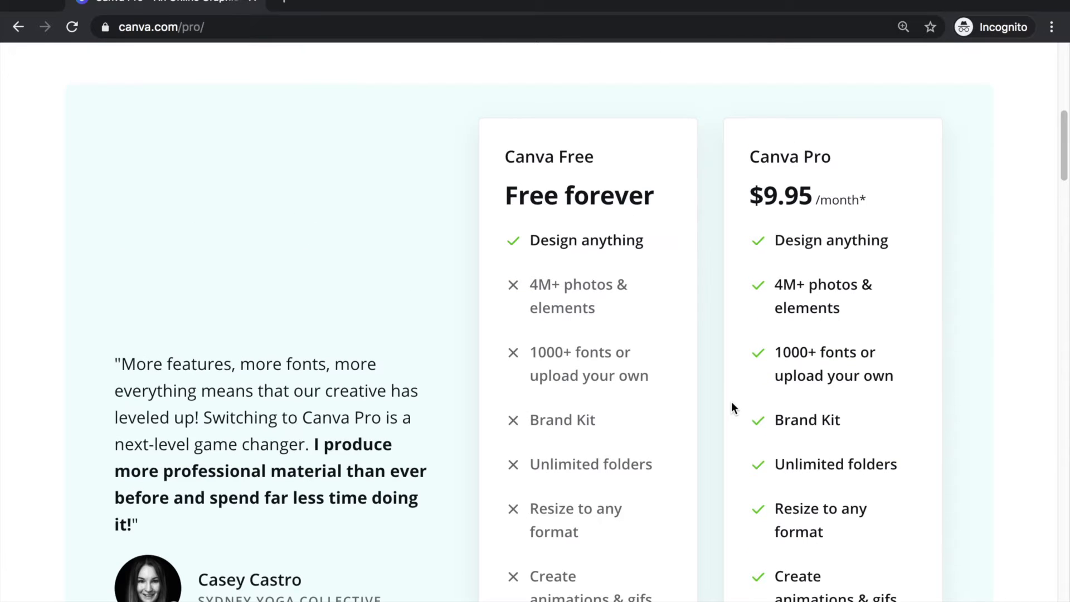
{"action": "scroll", "coordinate": [671, 425], "scroll_direction": "down", "scroll_amount": 5}
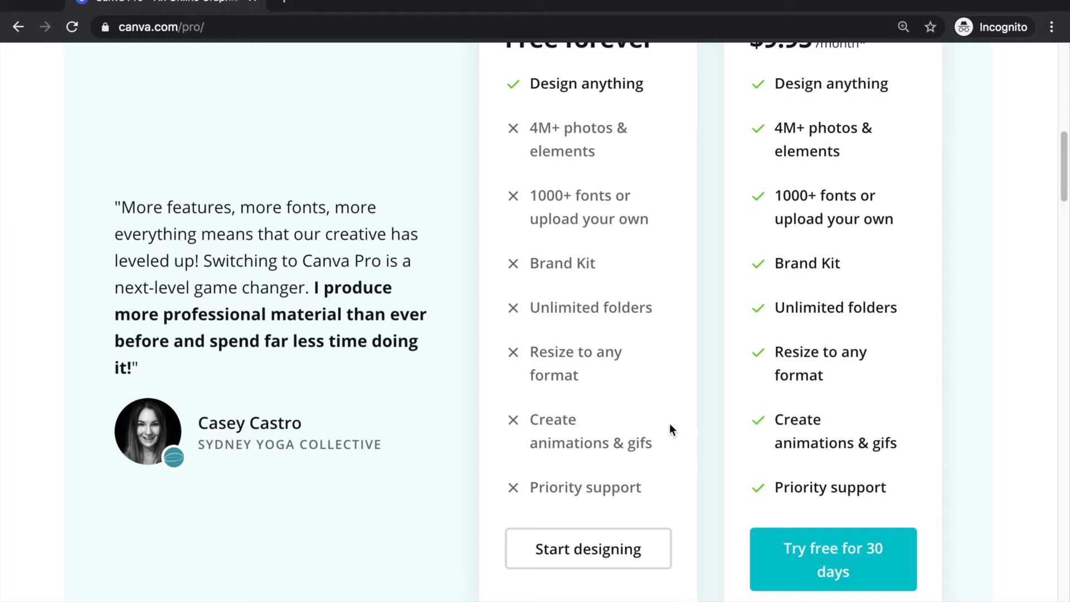
{"action": "scroll", "coordinate": [855, 501], "scroll_direction": "up", "scroll_amount": 5}
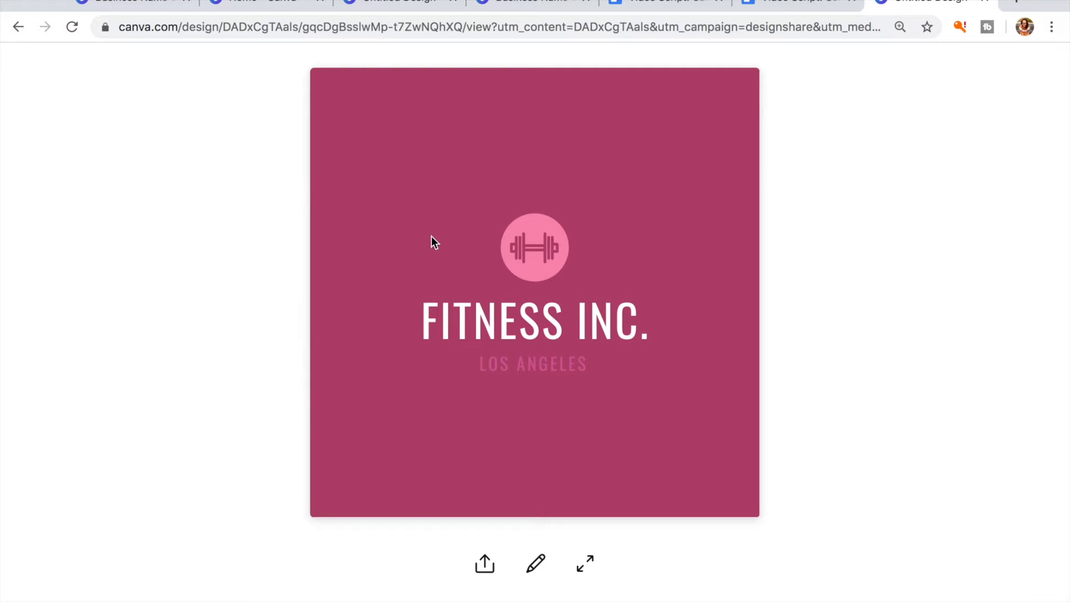
Switch to the signed-in Canva home page and create a new blank design of the Logo type
{"action": "left_click", "coordinate": [175, 2]}
{"action": "left_click", "coordinate": [270, 4]}
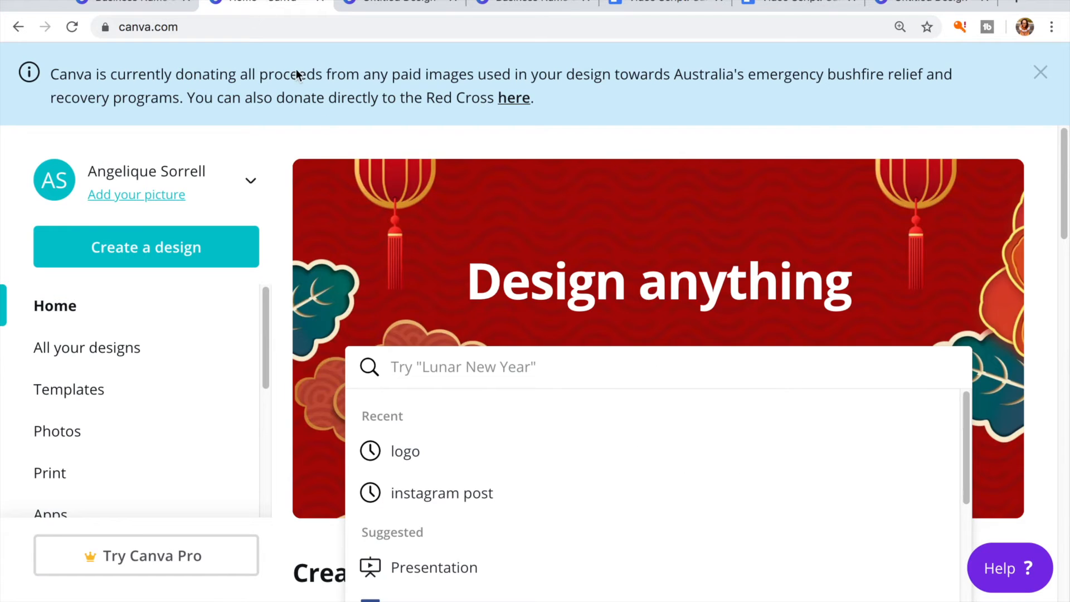
{"action": "scroll", "coordinate": [350, 188], "scroll_direction": "down", "scroll_amount": 3}
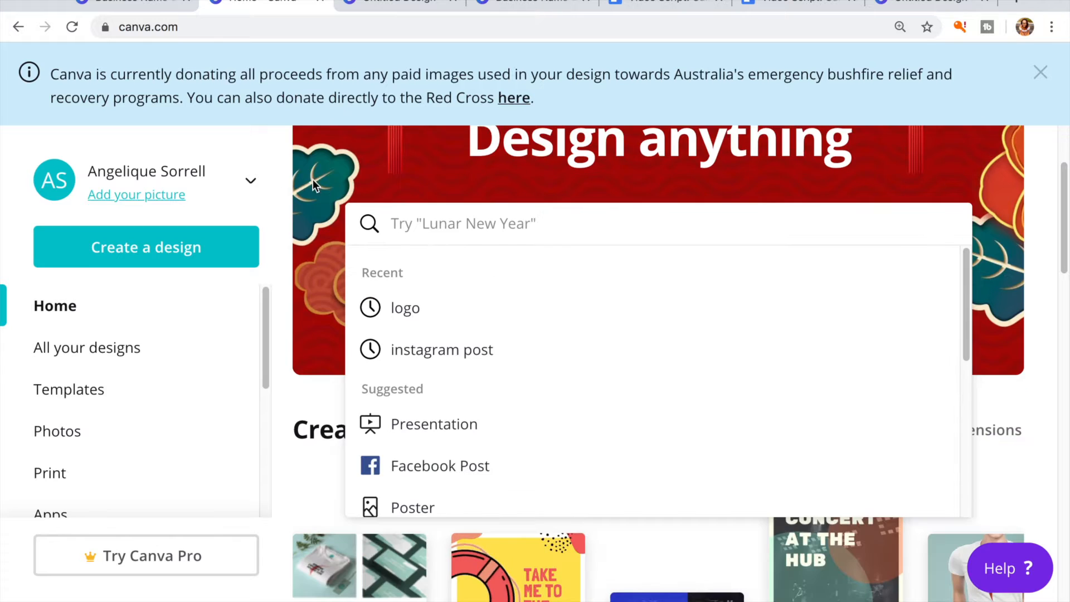
{"action": "left_click", "coordinate": [279, 182]}
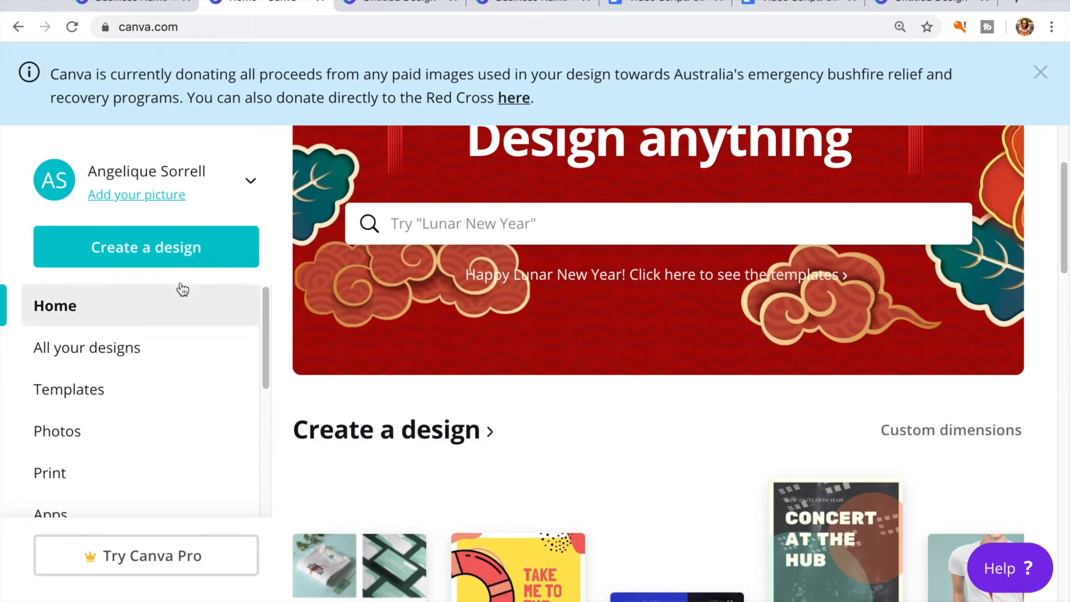
{"action": "scroll", "coordinate": [641, 455], "scroll_direction": "down", "scroll_amount": 3}
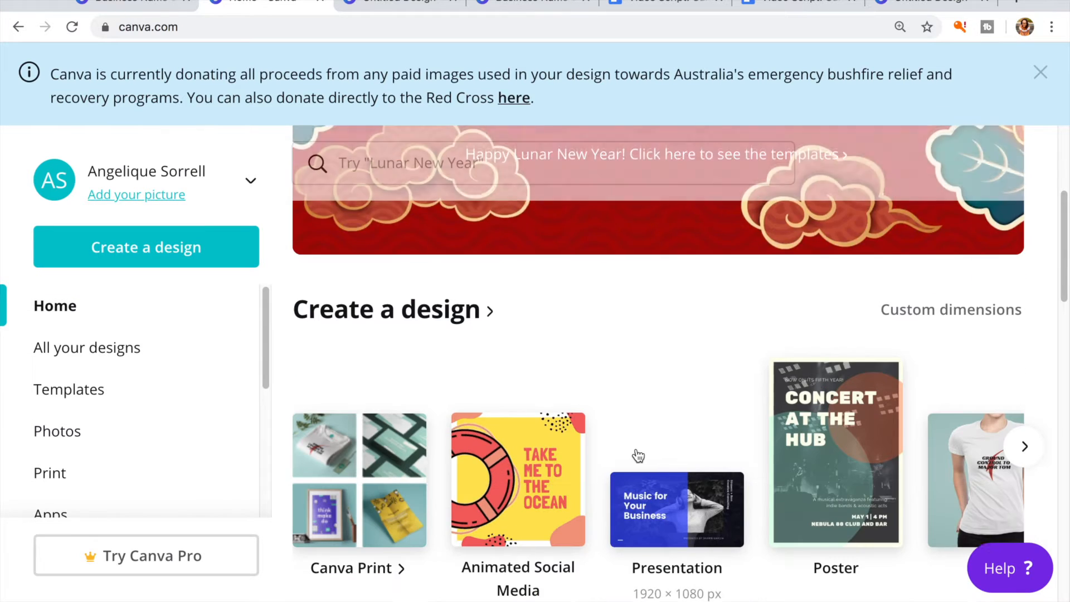
{"action": "scroll", "coordinate": [638, 456], "scroll_direction": "down", "scroll_amount": 3}
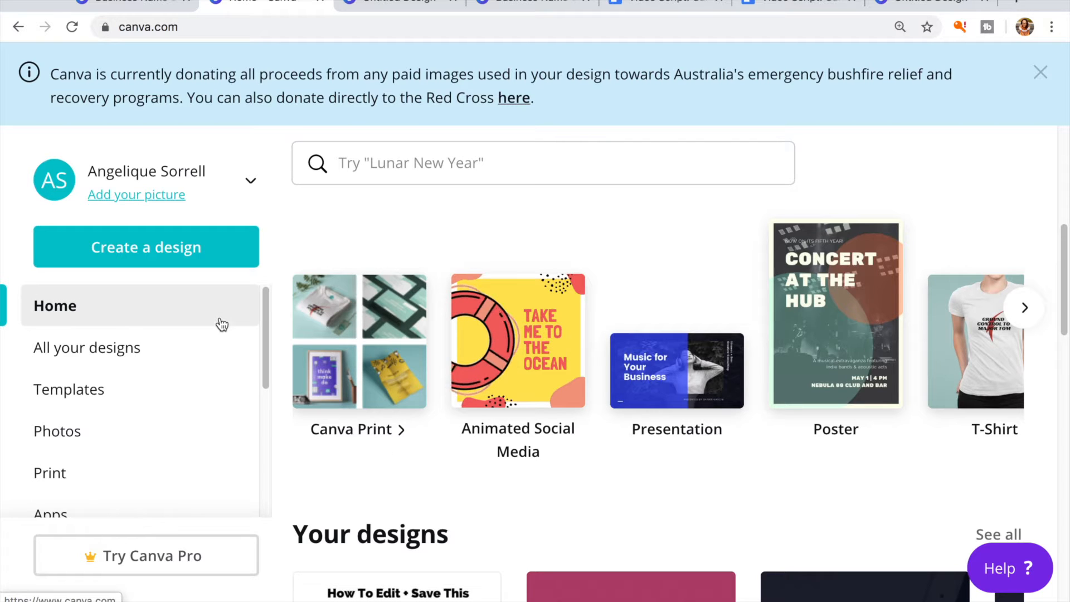
{"action": "left_click", "coordinate": [192, 249]}
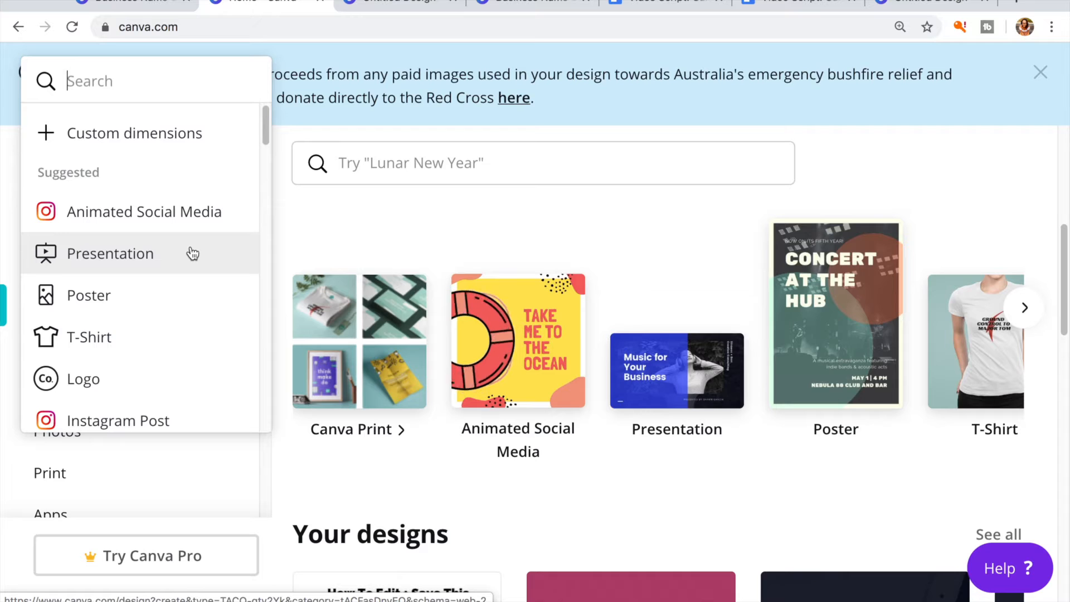
{"action": "scroll", "coordinate": [192, 254], "scroll_direction": "down", "scroll_amount": 2}
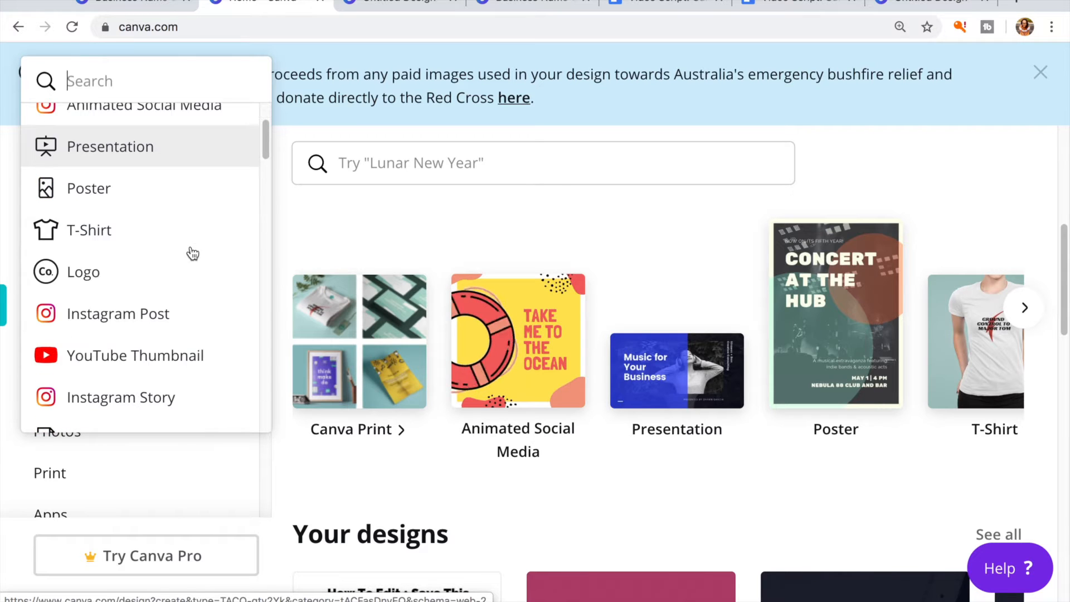
{"action": "scroll", "coordinate": [192, 254], "scroll_direction": "down", "scroll_amount": 1}
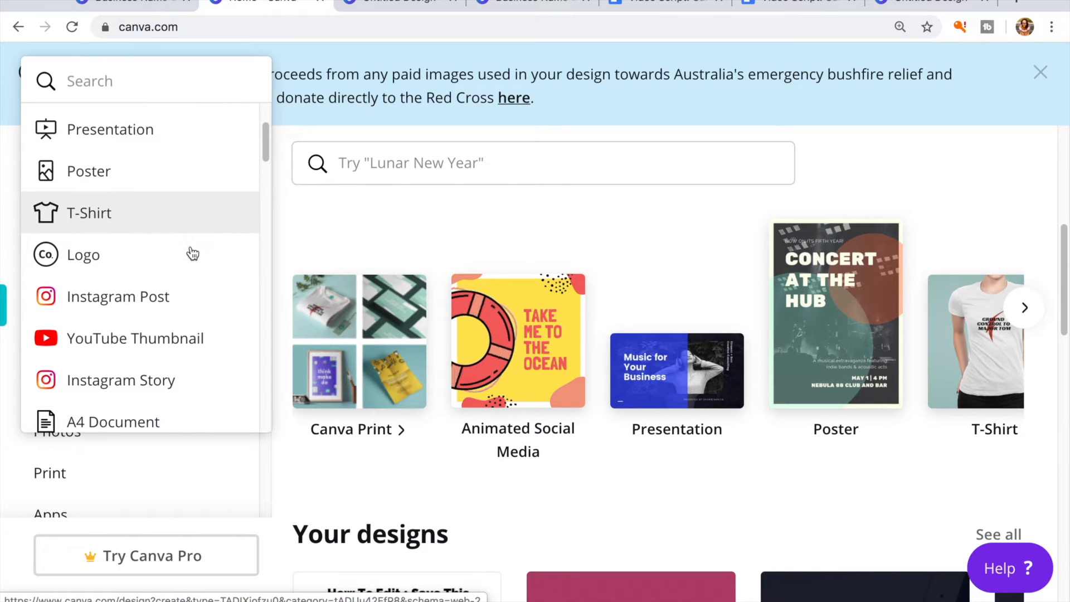
{"action": "left_click", "coordinate": [143, 256]}
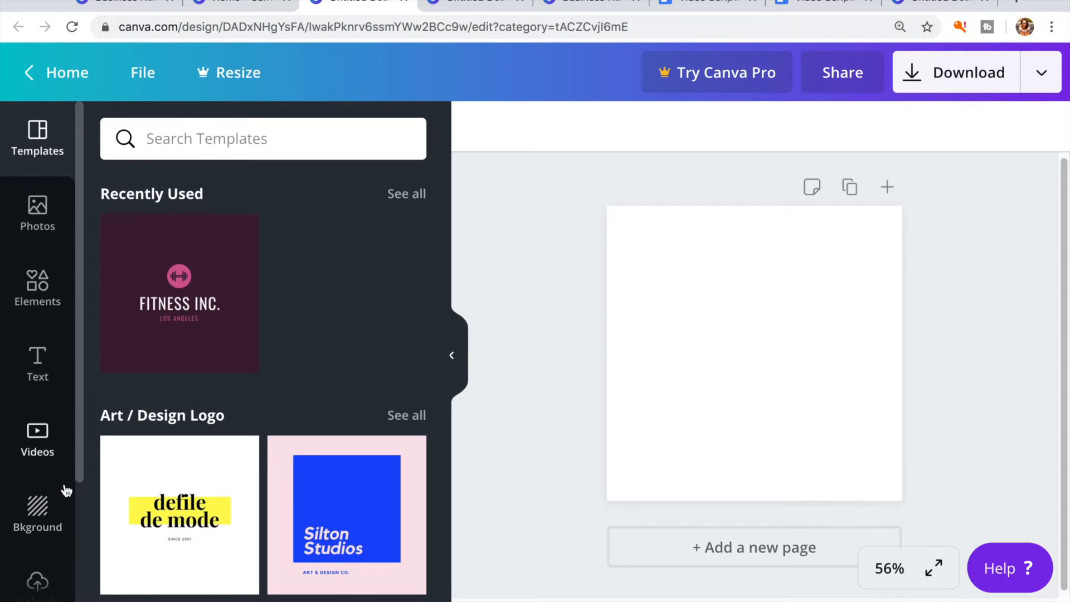
Browse the logo template categories and show all templates in the Fashion Logo category
{"action": "scroll", "coordinate": [67, 473], "scroll_direction": "down", "scroll_amount": 2}
{"action": "scroll", "coordinate": [61, 462], "scroll_direction": "up", "scroll_amount": 2}
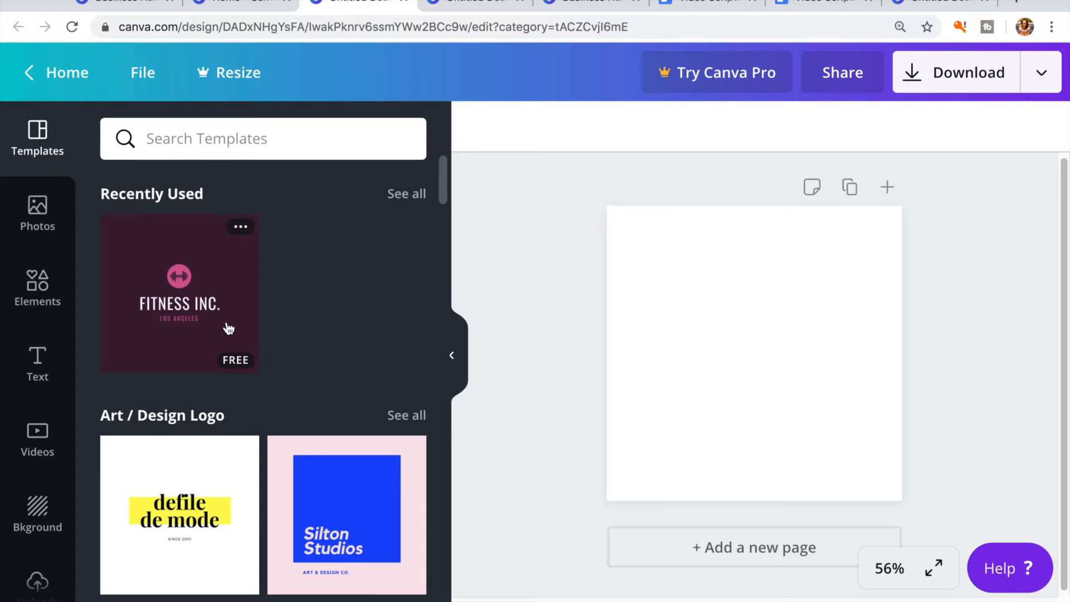
{"action": "scroll", "coordinate": [230, 329], "scroll_direction": "down", "scroll_amount": 3}
{"action": "scroll", "coordinate": [230, 329], "scroll_direction": "down", "scroll_amount": 5}
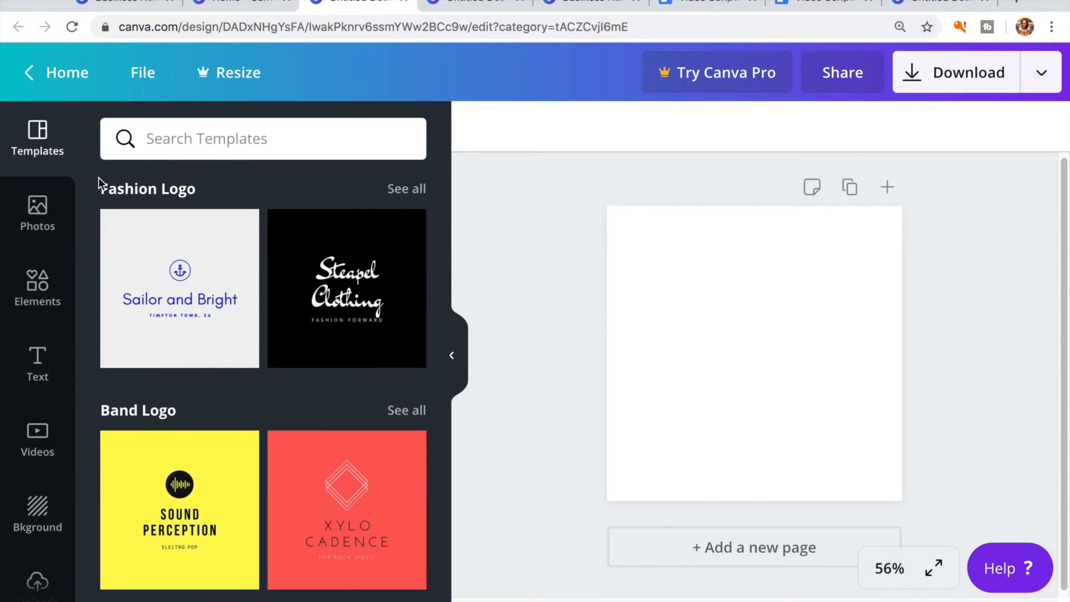
{"action": "left_click", "coordinate": [405, 188]}
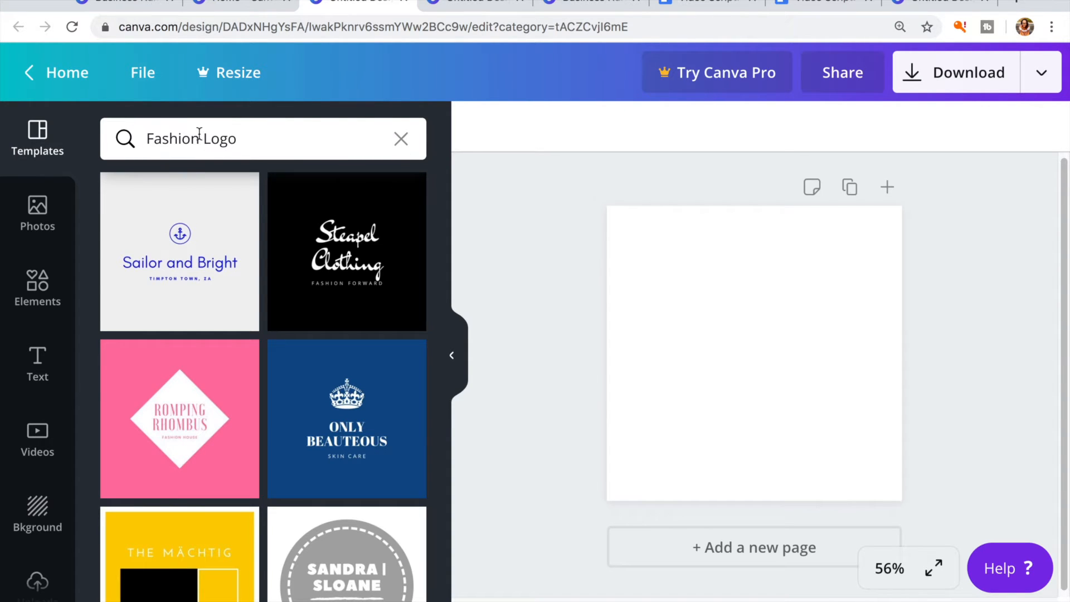
Search the templates for "Fitness Logo" and look through the matching designs
{"action": "double_click", "coordinate": [170, 139]}
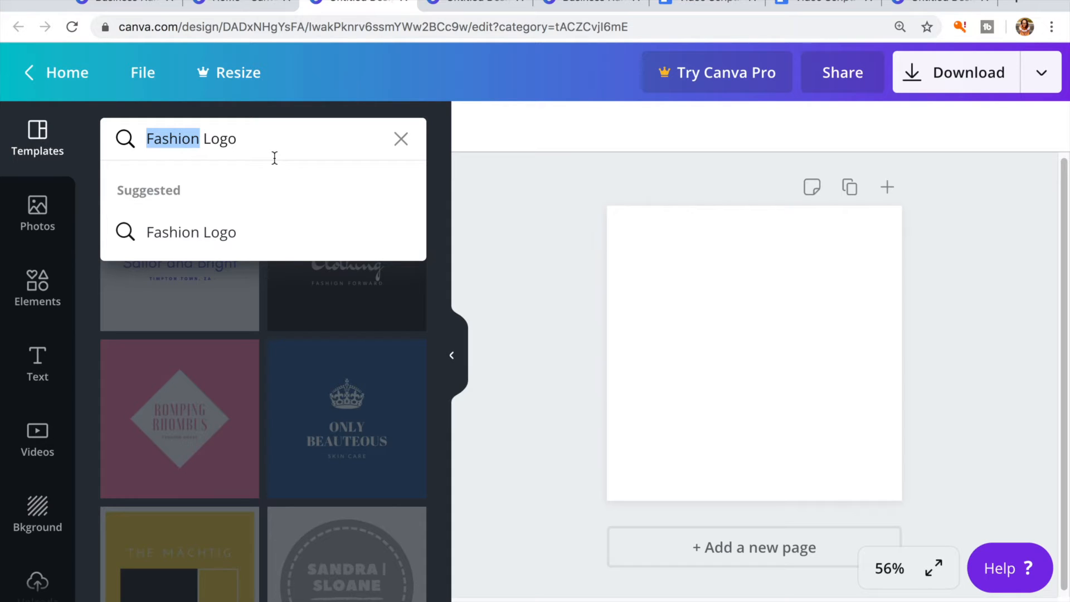
{"action": "type", "text": "Fitn"}
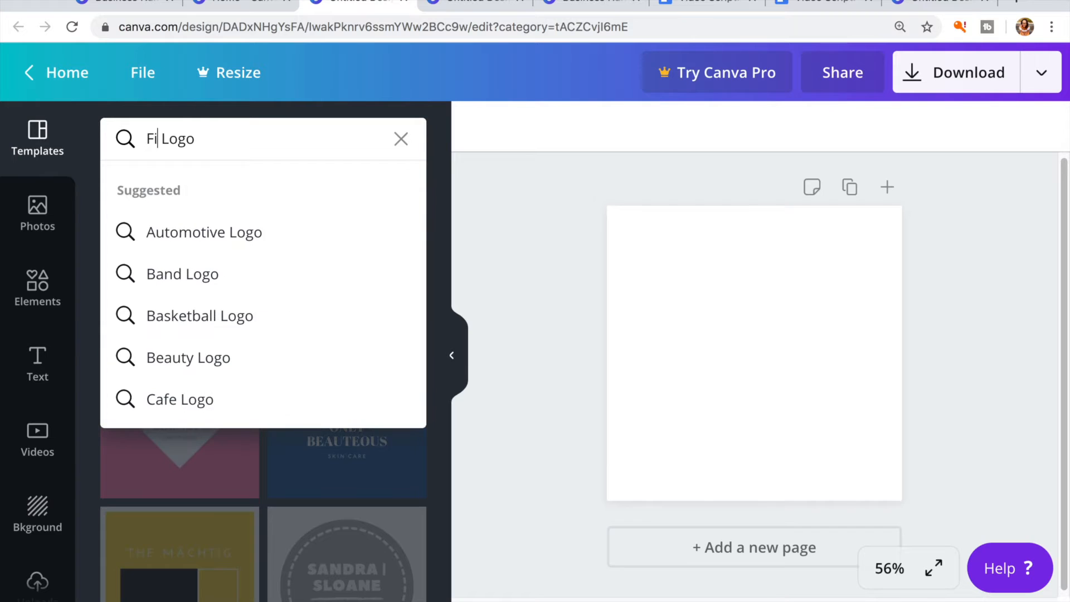
{"action": "type", "text": "ess"}
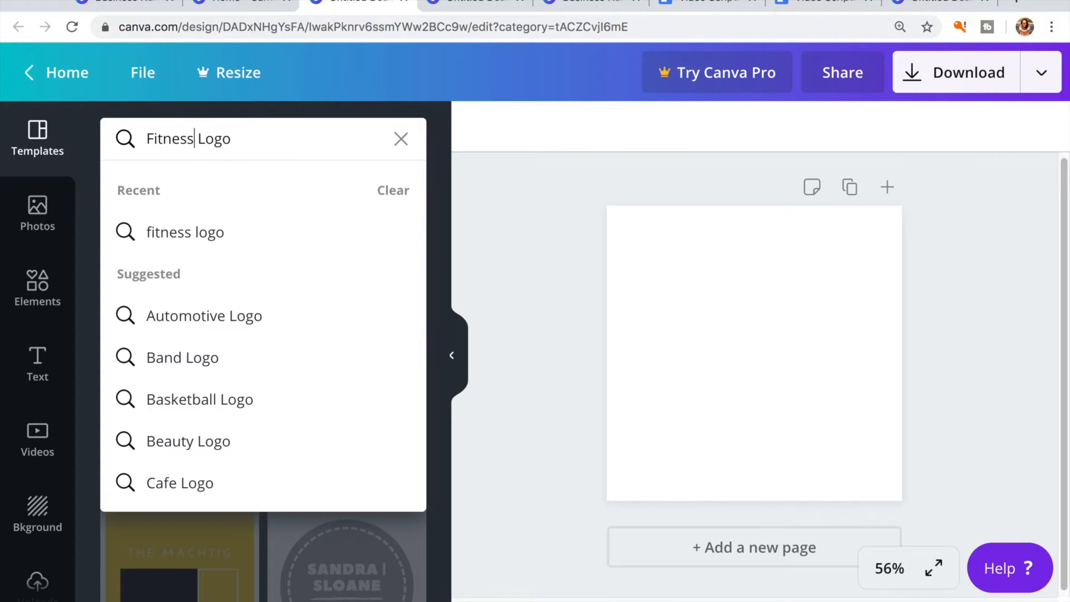
{"action": "key", "text": "Return"}
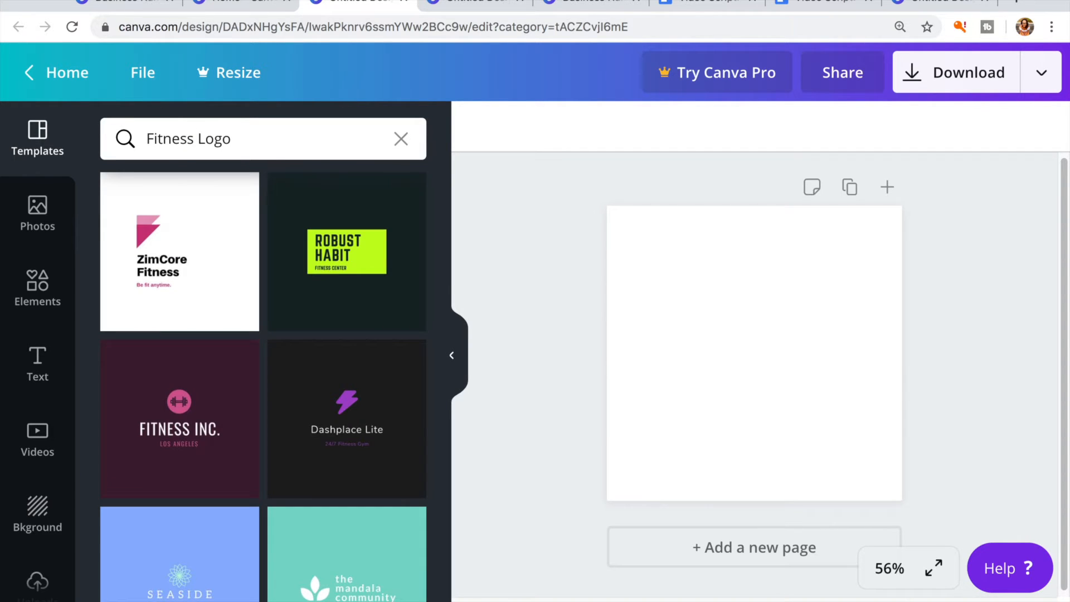
{"action": "scroll", "coordinate": [263, 356], "scroll_direction": "down", "scroll_amount": 1}
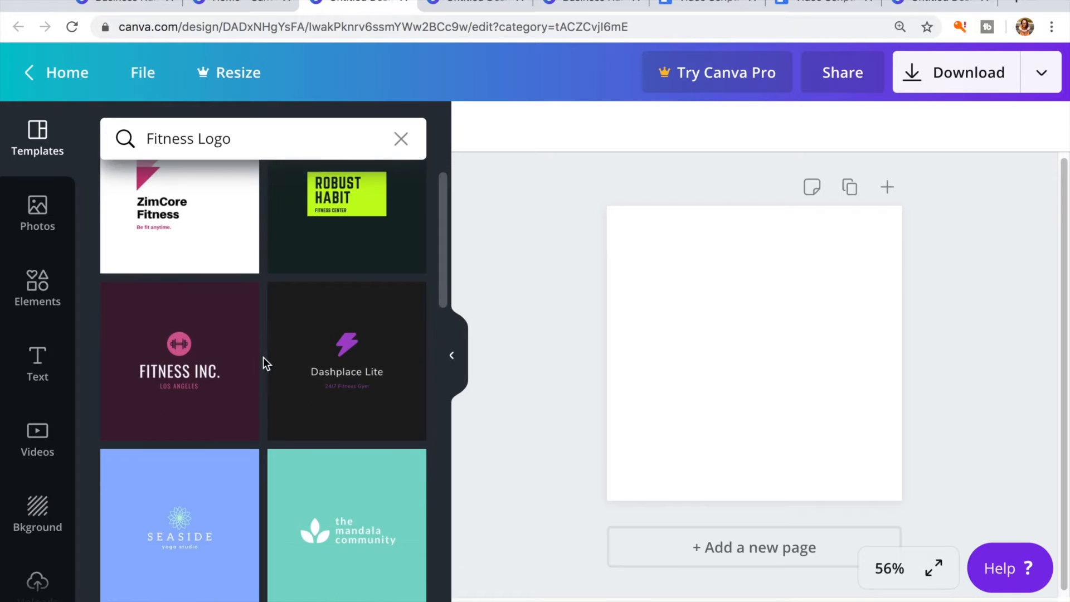
{"action": "scroll", "coordinate": [263, 357], "scroll_direction": "down", "scroll_amount": 1}
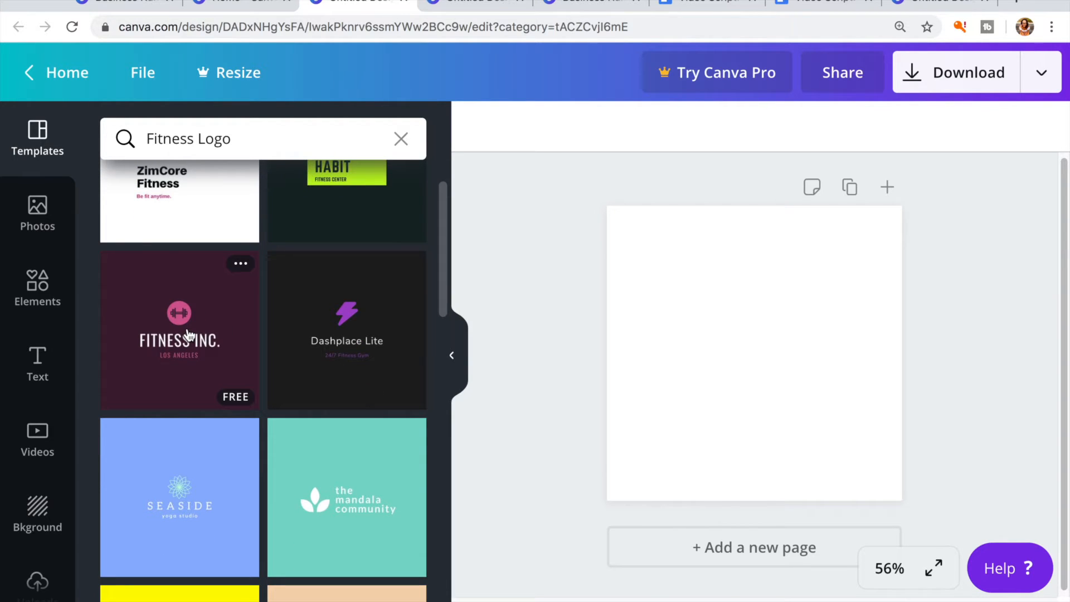
{"action": "scroll", "coordinate": [250, 362], "scroll_direction": "down", "scroll_amount": 4}
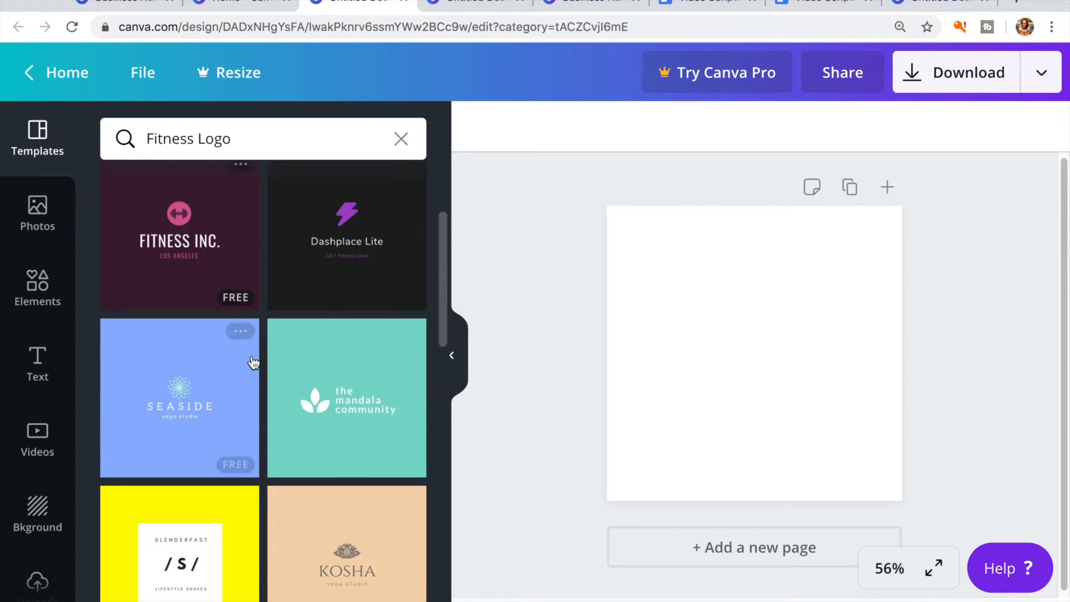
{"action": "scroll", "coordinate": [245, 365], "scroll_direction": "down", "scroll_amount": 1}
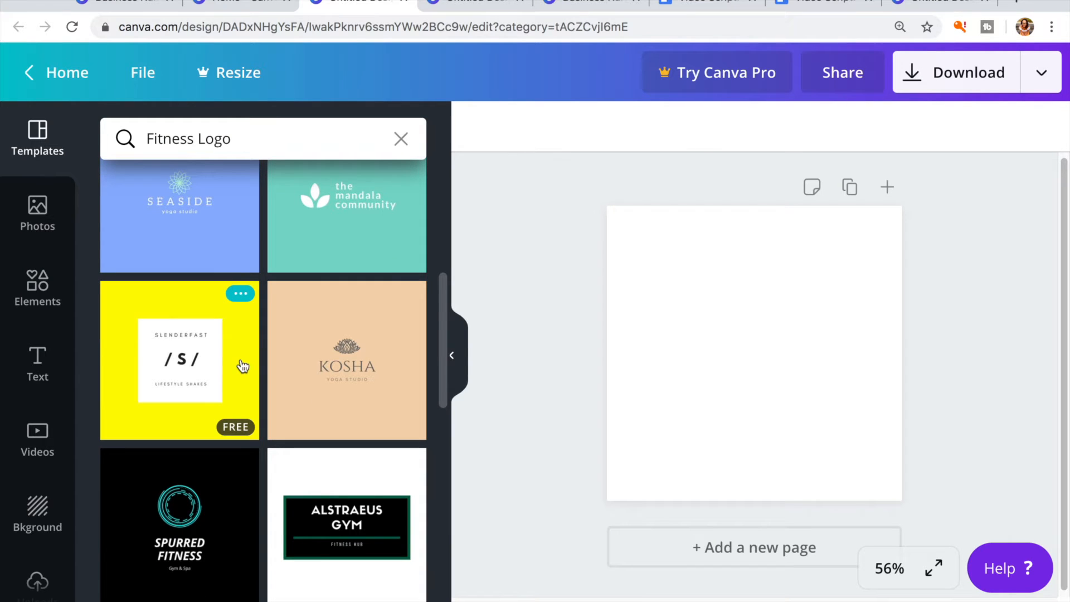
{"action": "scroll", "coordinate": [242, 366], "scroll_direction": "down", "scroll_amount": 4}
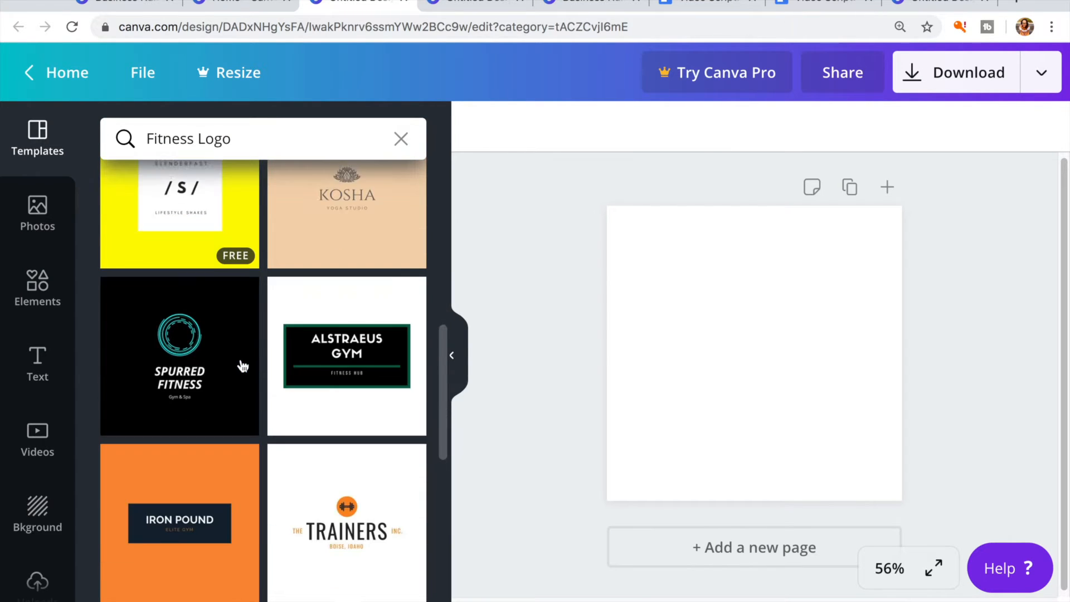
{"action": "scroll", "coordinate": [243, 366], "scroll_direction": "down", "scroll_amount": 3}
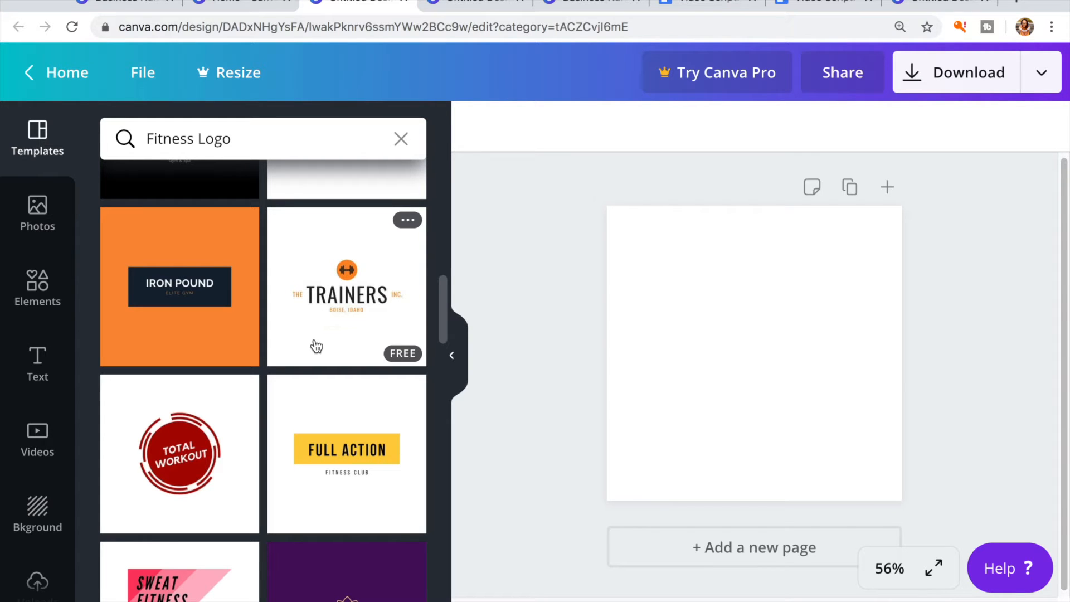
Look through the Fitness Logo templates and apply the dark "Fitness Inc. Los Angeles" template to the blank page
{"action": "scroll", "coordinate": [246, 354], "scroll_direction": "down", "scroll_amount": 1}
{"action": "scroll", "coordinate": [246, 354], "scroll_direction": "down", "scroll_amount": 5}
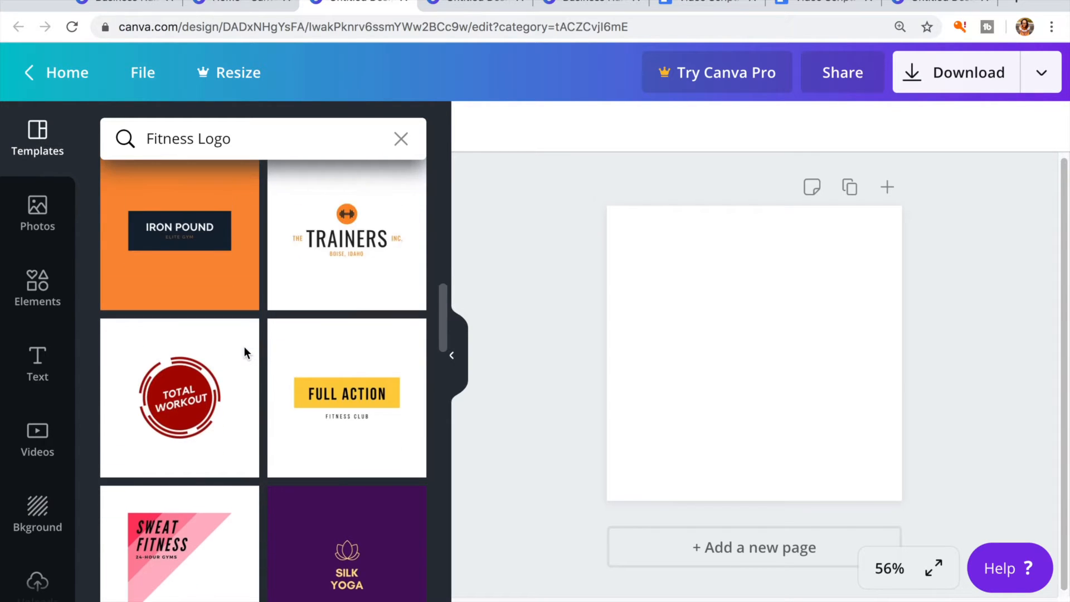
{"action": "scroll", "coordinate": [244, 346], "scroll_direction": "down", "scroll_amount": 1}
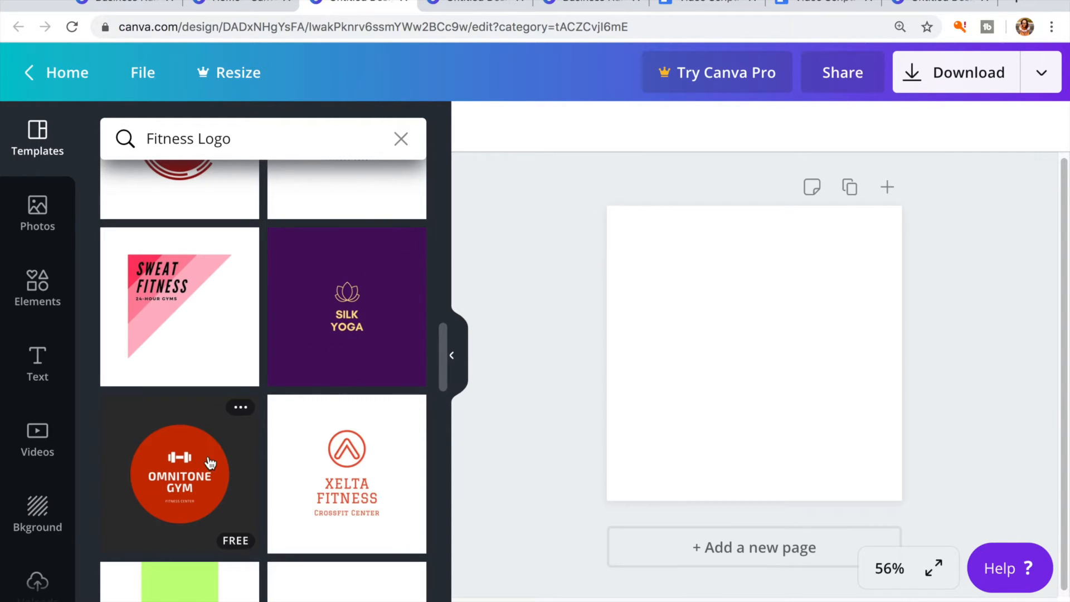
{"action": "scroll", "coordinate": [210, 454], "scroll_direction": "down", "scroll_amount": 10}
{"action": "scroll", "coordinate": [210, 457], "scroll_direction": "down", "scroll_amount": 15}
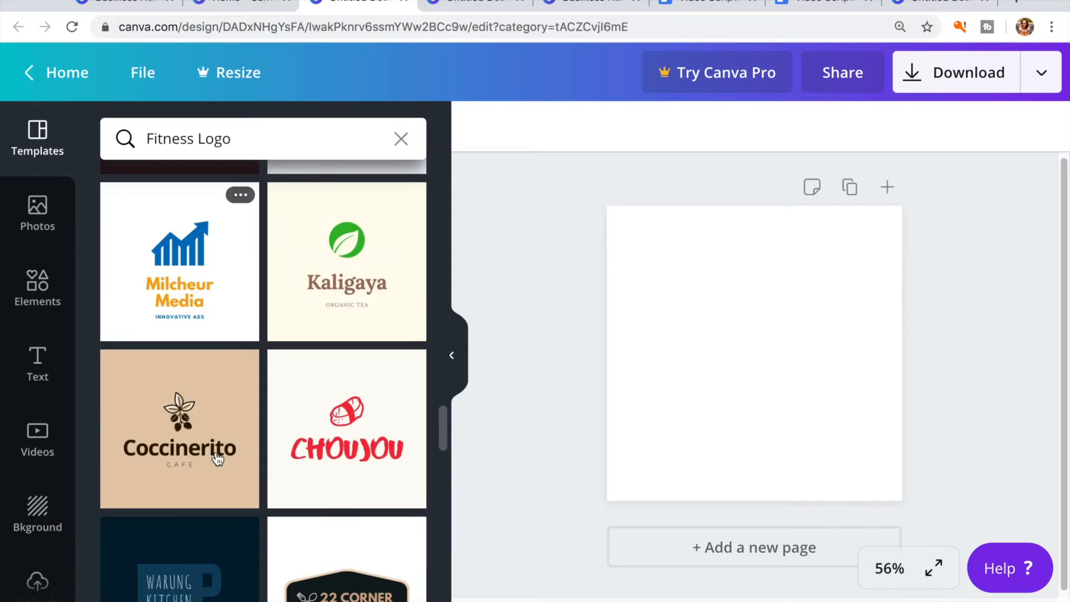
{"action": "scroll", "coordinate": [217, 459], "scroll_direction": "down", "scroll_amount": 5}
{"action": "scroll", "coordinate": [217, 460], "scroll_direction": "up", "scroll_amount": 5}
{"action": "scroll", "coordinate": [219, 456], "scroll_direction": "up", "scroll_amount": 8}
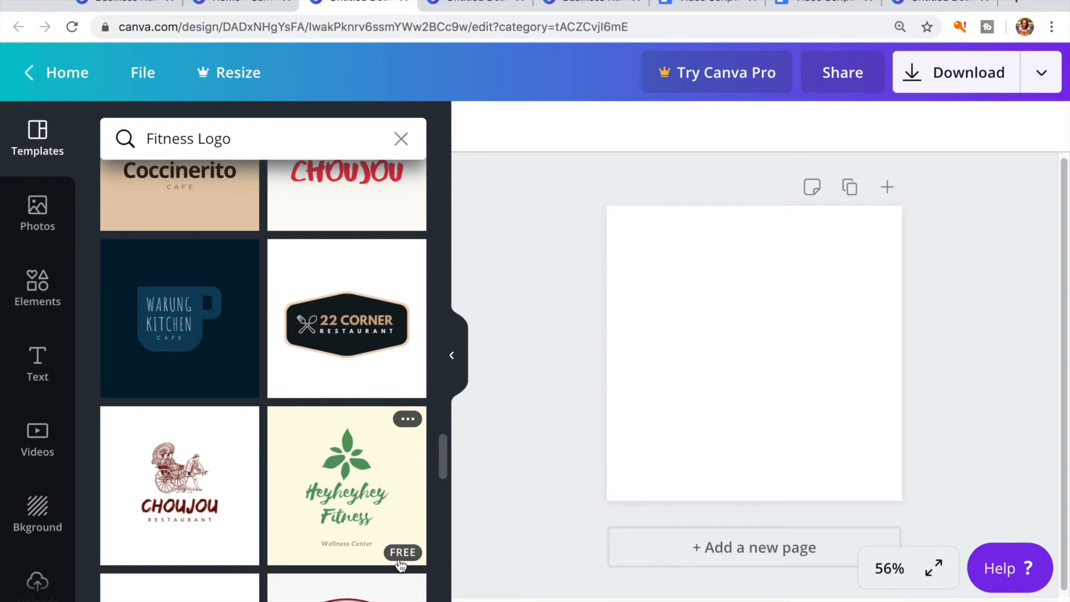
{"action": "scroll", "coordinate": [365, 504], "scroll_direction": "up", "scroll_amount": 15}
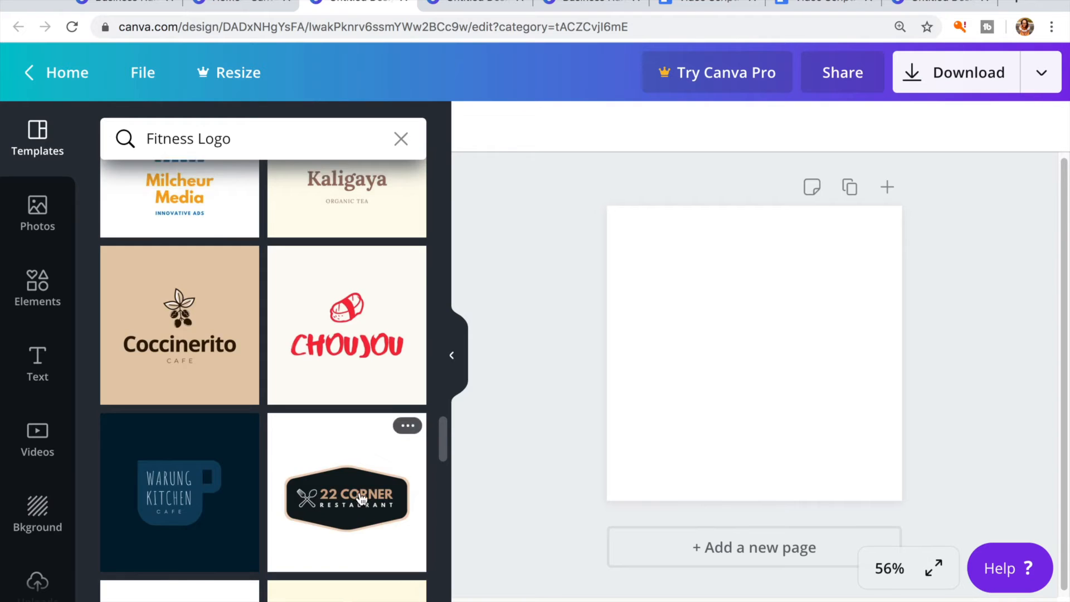
{"action": "scroll", "coordinate": [363, 499], "scroll_direction": "up", "scroll_amount": 10}
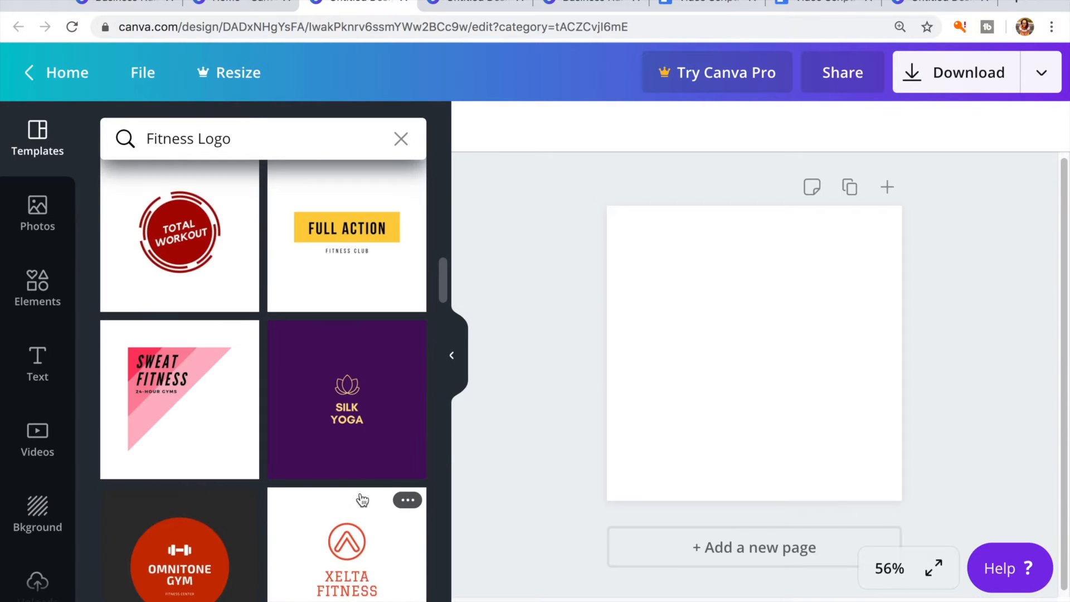
{"action": "scroll", "coordinate": [363, 500], "scroll_direction": "up", "scroll_amount": 8}
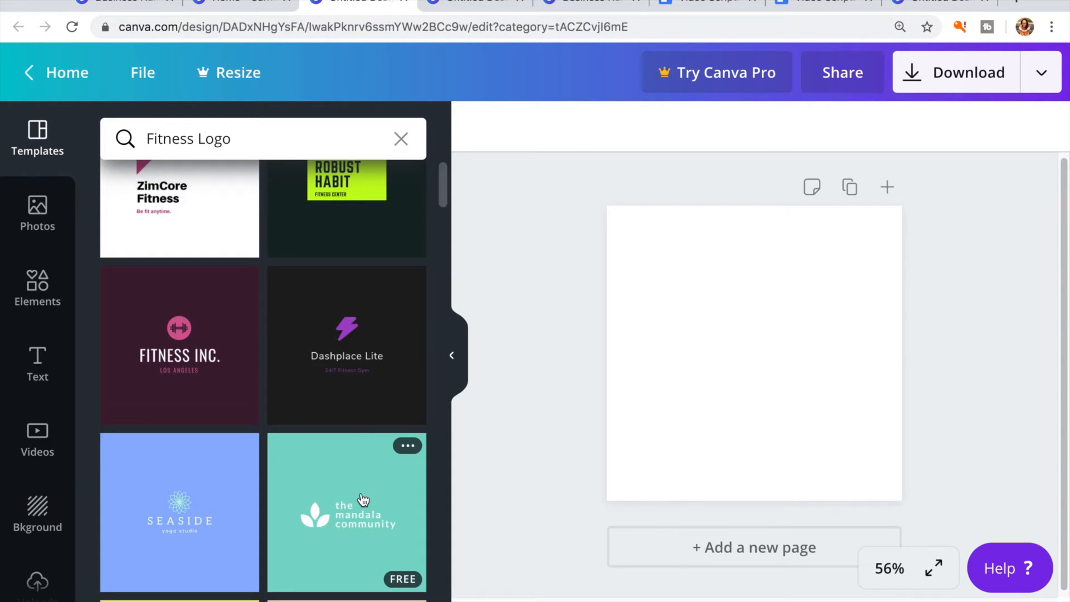
{"action": "left_click", "coordinate": [216, 355]}
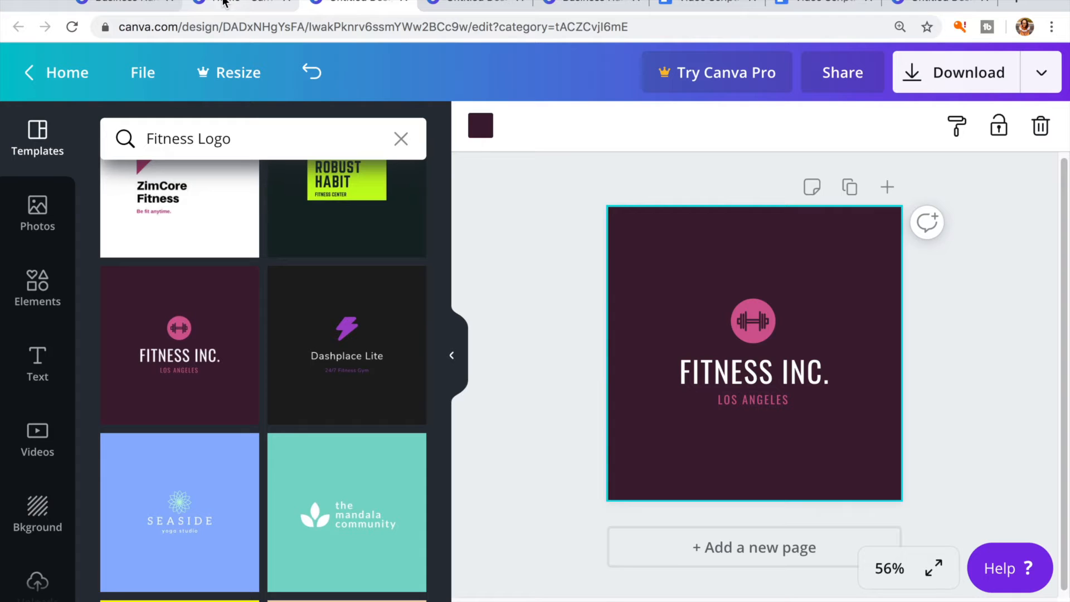
Close the Canva home tab and, in the Fitness Example Color Palette design, correct the third swatch's hex label to #b44571
{"action": "left_click", "coordinate": [223, 3]}
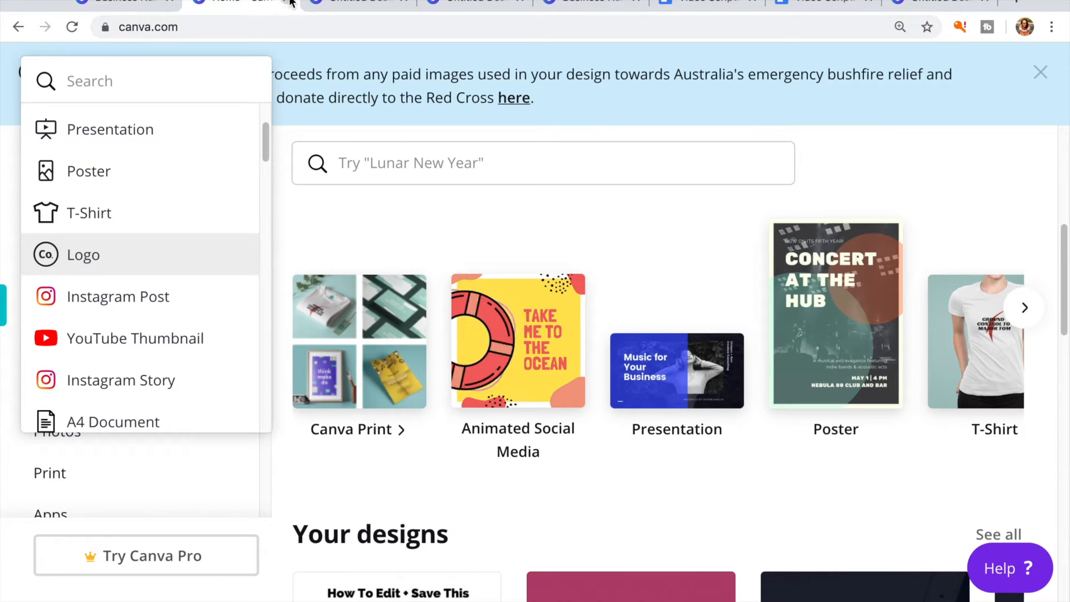
{"action": "left_click", "coordinate": [312, 4]}
{"action": "left_click", "coordinate": [142, 5]}
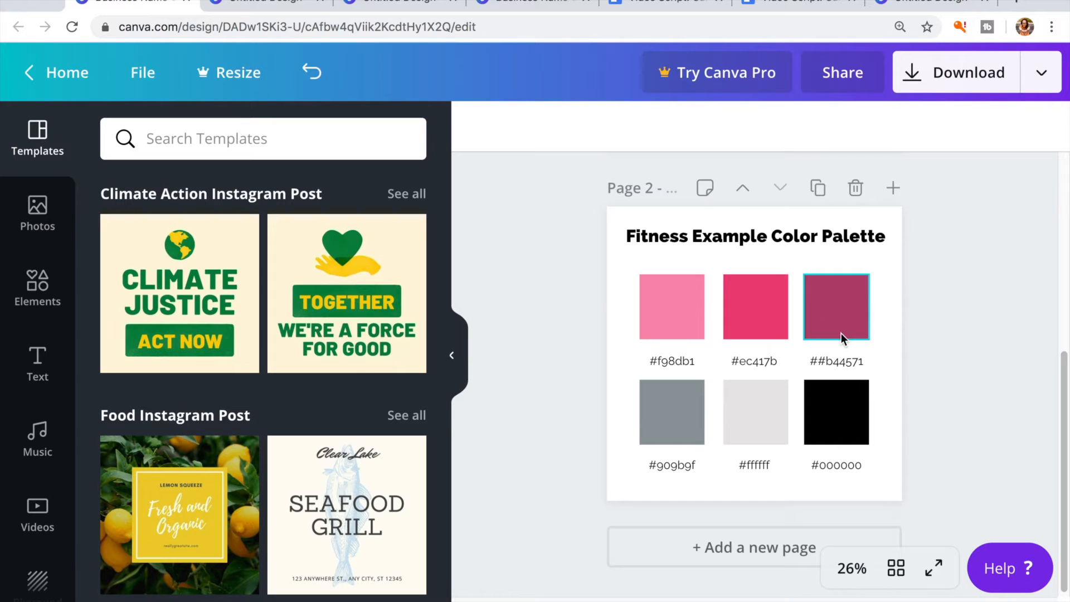
{"action": "left_click", "coordinate": [848, 355]}
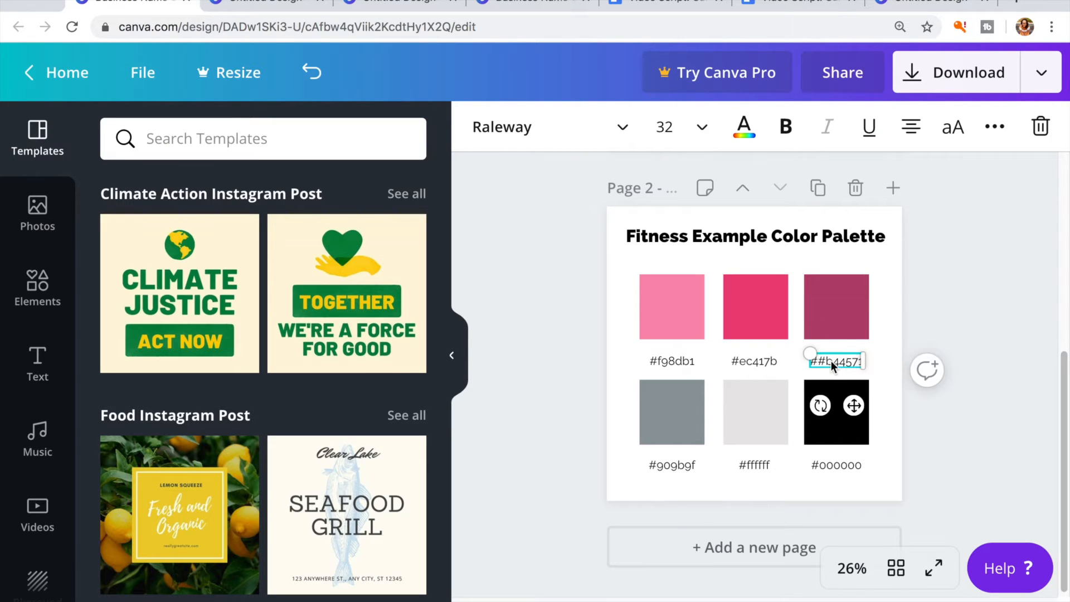
{"action": "triple_click", "coordinate": [830, 363]}
{"action": "left_click", "coordinate": [831, 361]}
{"action": "key", "text": "BackSpace"}
Copy the hex code #b44571 from the palette and apply it as the logo's background color
{"action": "triple_click", "coordinate": [828, 363]}
{"action": "key", "text": "ctrl+c"}
{"action": "left_click", "coordinate": [262, 4]}
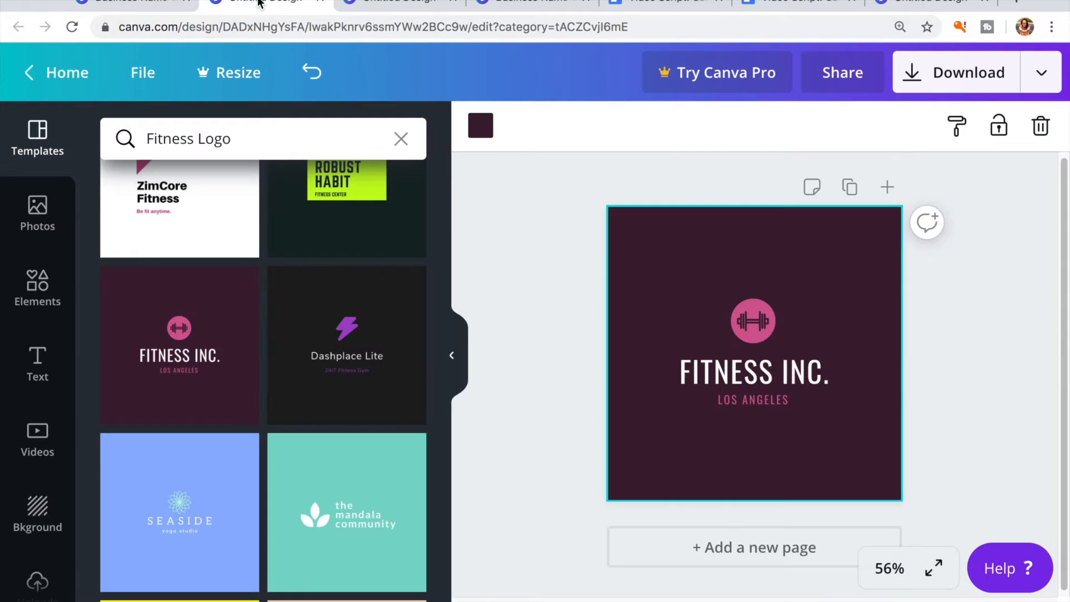
{"action": "left_click", "coordinate": [473, 134]}
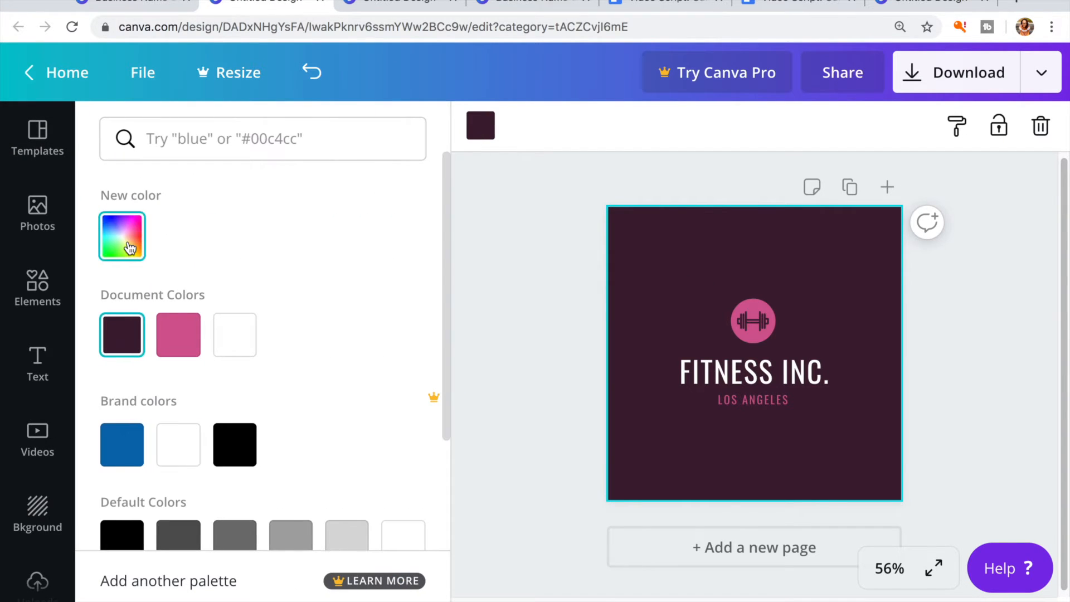
{"action": "left_click", "coordinate": [128, 245]}
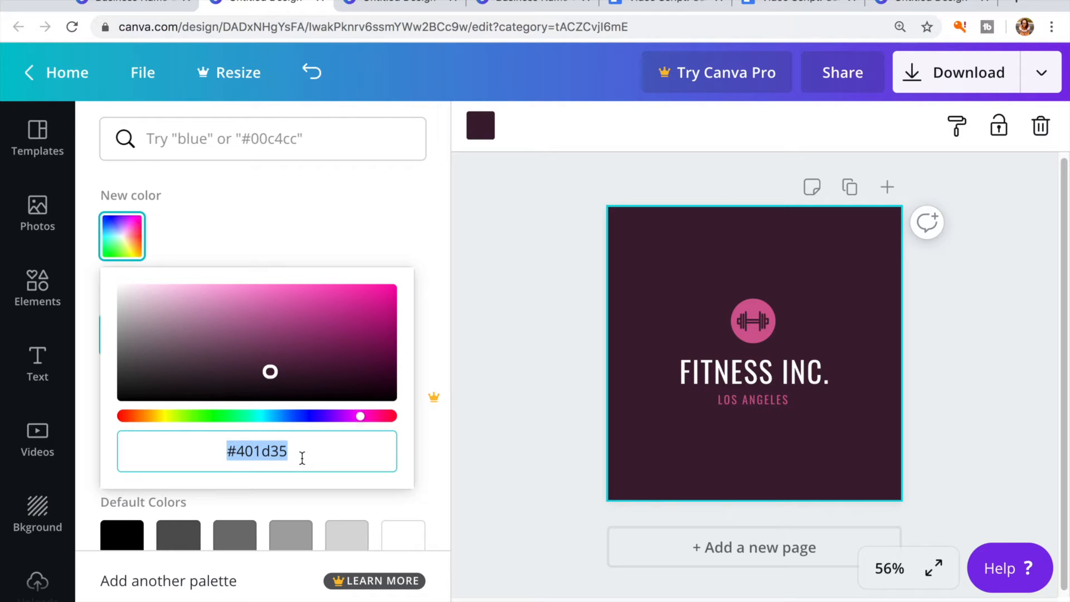
{"action": "left_click", "coordinate": [513, 189]}
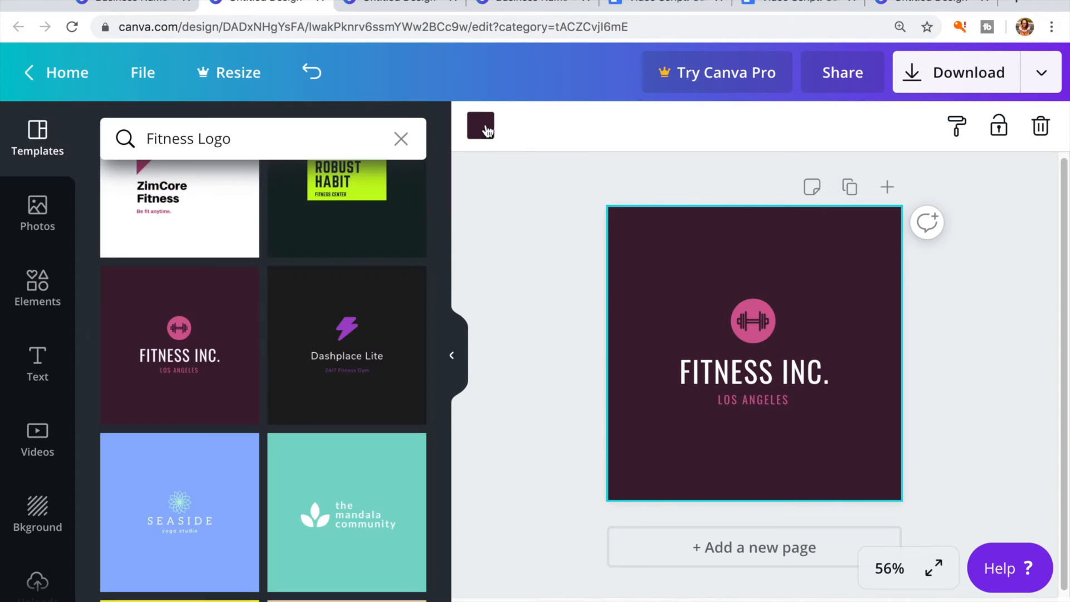
{"action": "left_click", "coordinate": [480, 126]}
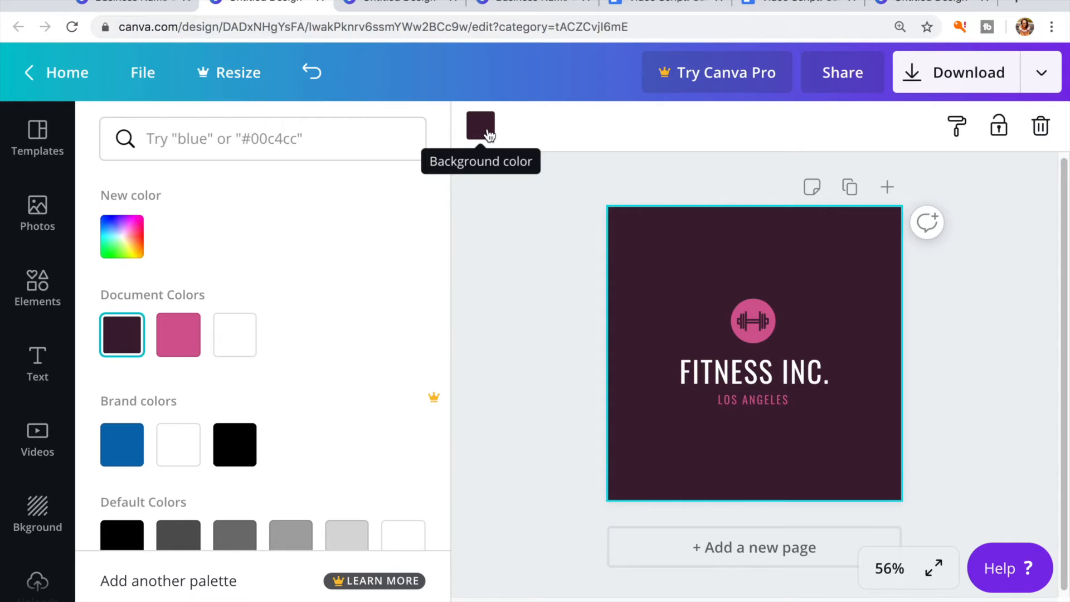
{"action": "left_click", "coordinate": [122, 237]}
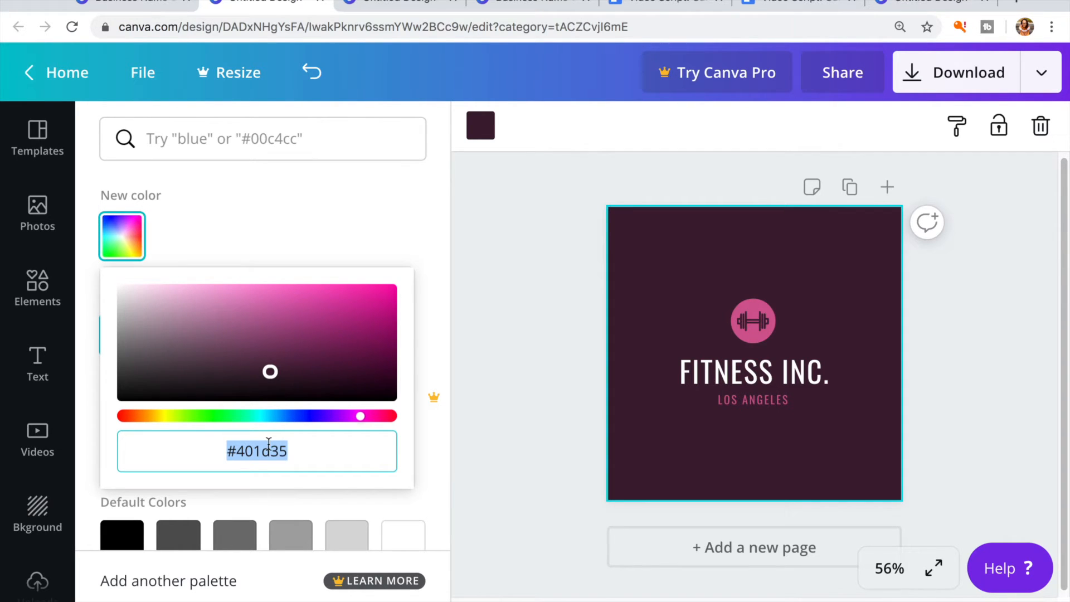
{"action": "key", "text": "ctrl+v"}
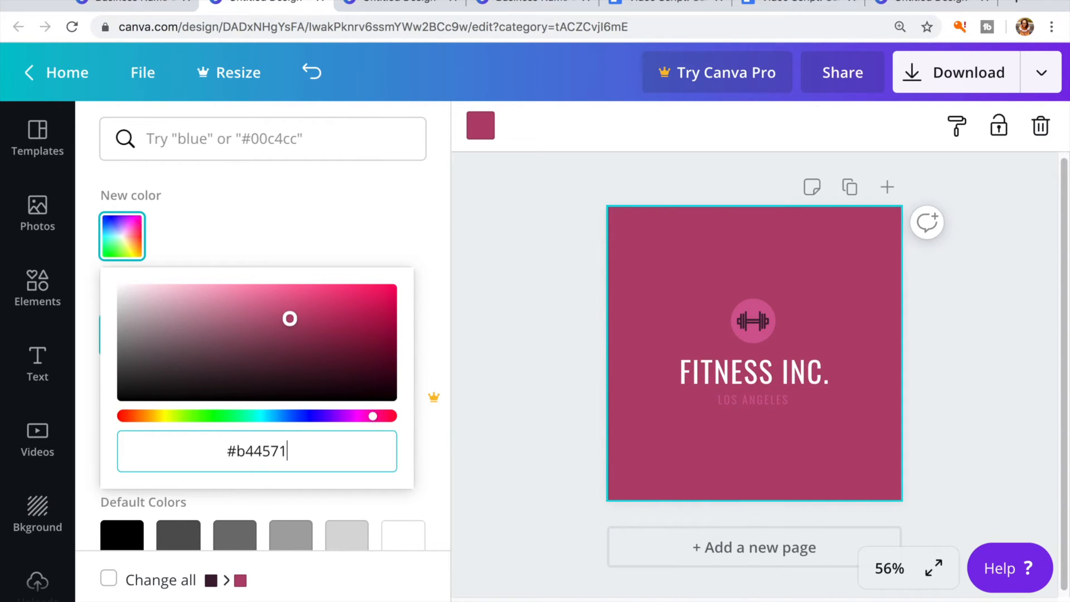
Copy the hex code #ec417b from the palette and apply it to the circle behind the logo's dumbbell
{"action": "left_click", "coordinate": [118, 8]}
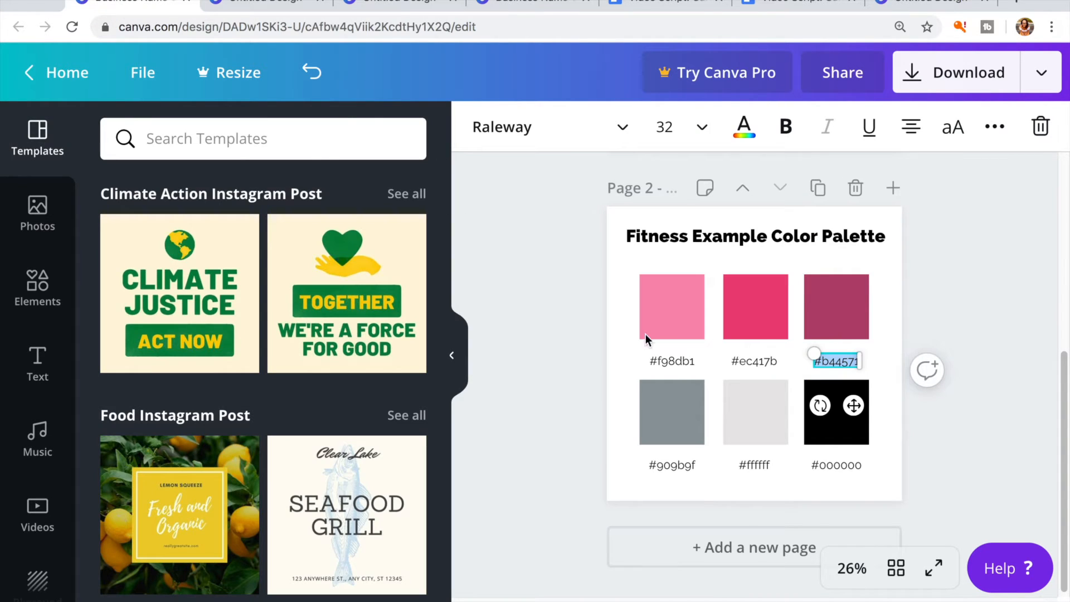
{"action": "double_click", "coordinate": [746, 362]}
{"action": "key", "text": "ctrl+c"}
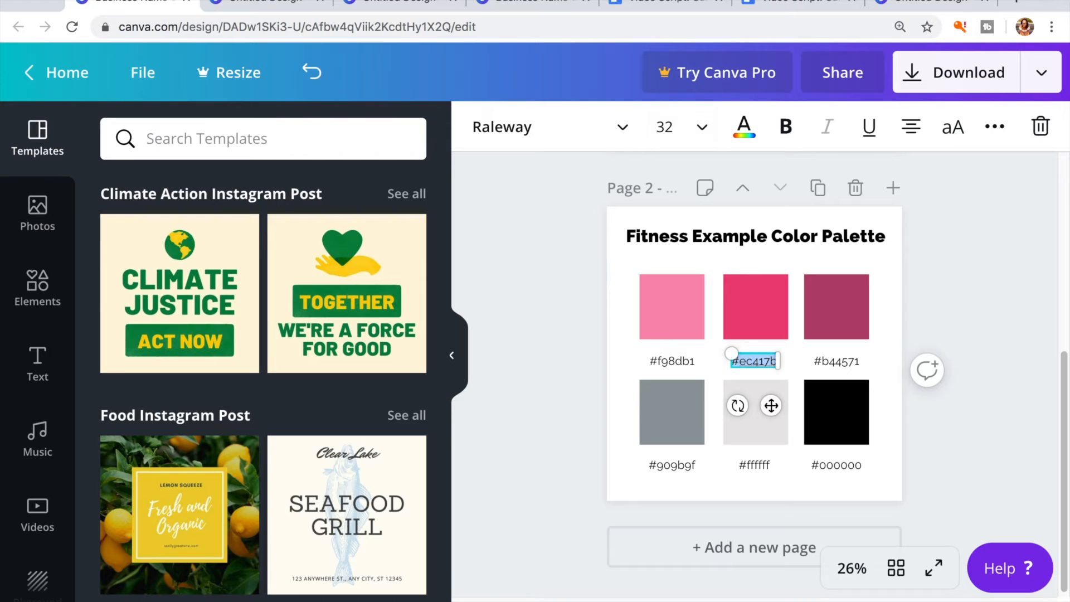
{"action": "left_click", "coordinate": [282, 6]}
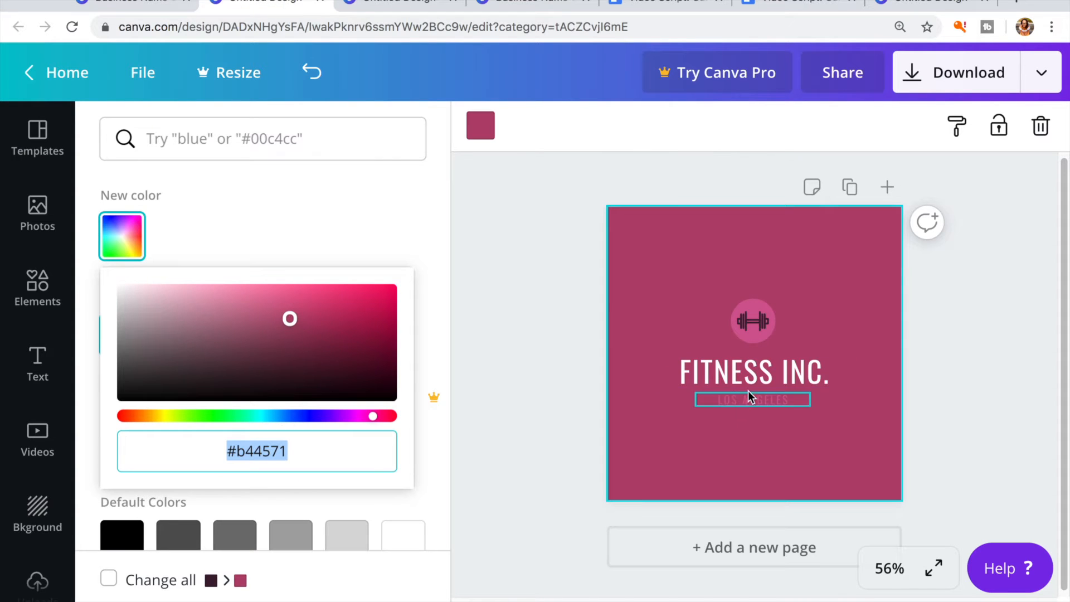
{"action": "left_click", "coordinate": [754, 333]}
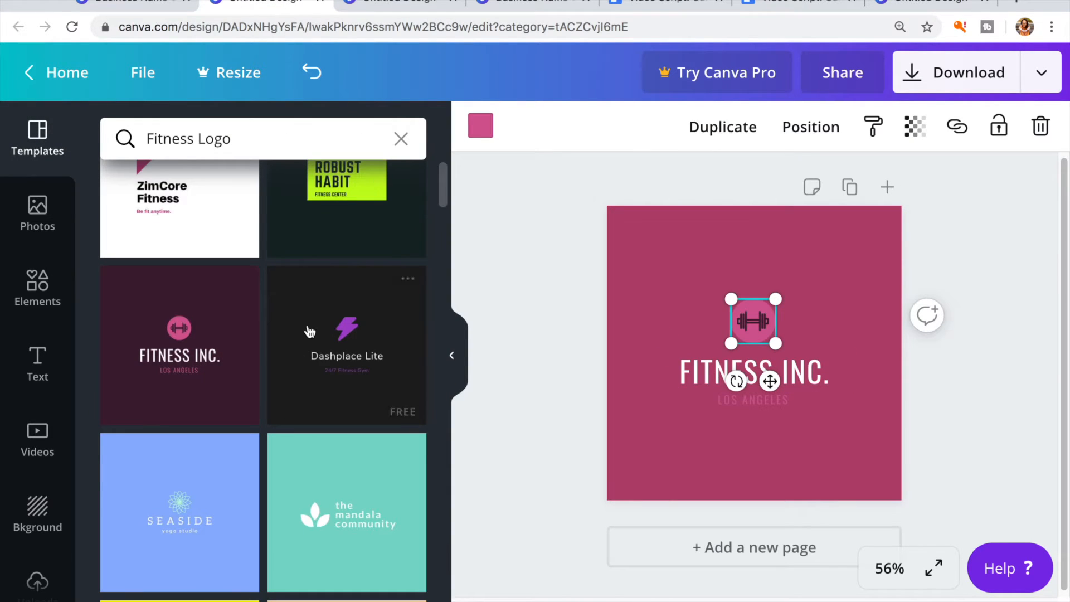
{"action": "left_click", "coordinate": [754, 321]}
{"action": "mouse_move", "coordinate": [756, 321]}
{"action": "left_mouse_down"}
{"action": "mouse_move", "coordinate": [792, 318]}
{"action": "mouse_move", "coordinate": [754, 326]}
{"action": "left_mouse_up"}
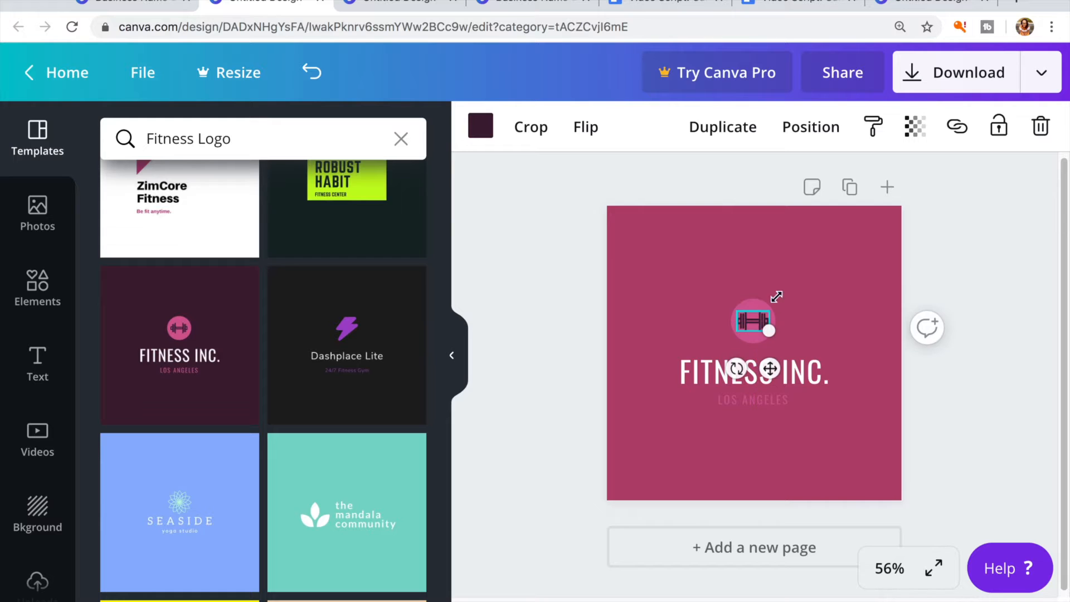
{"action": "left_click", "coordinate": [756, 341]}
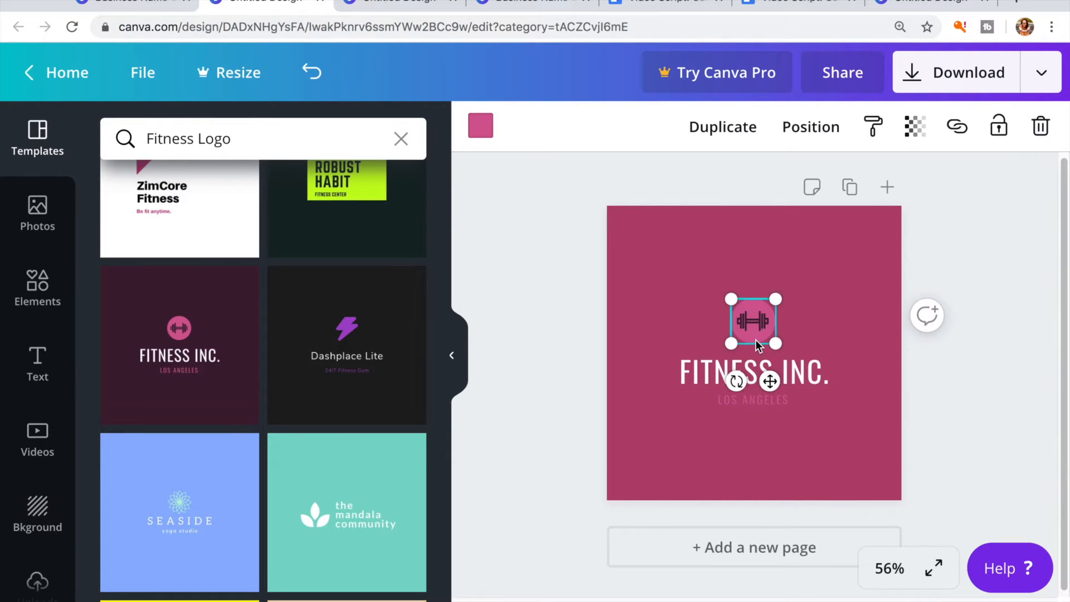
{"action": "left_click", "coordinate": [480, 125]}
{"action": "left_click", "coordinate": [121, 236]}
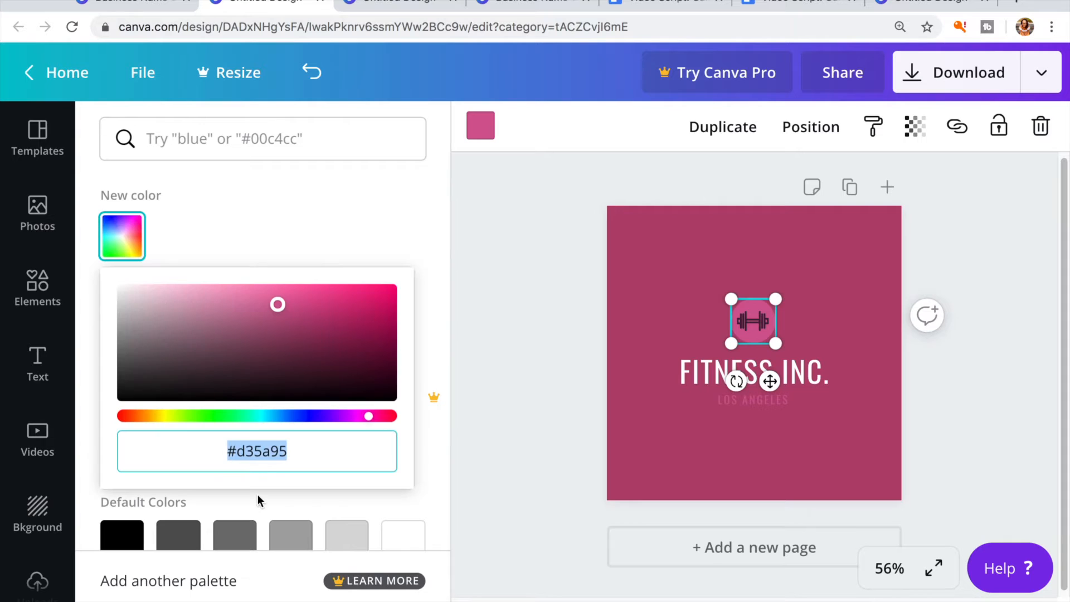
{"action": "key", "text": "ctrl+v"}
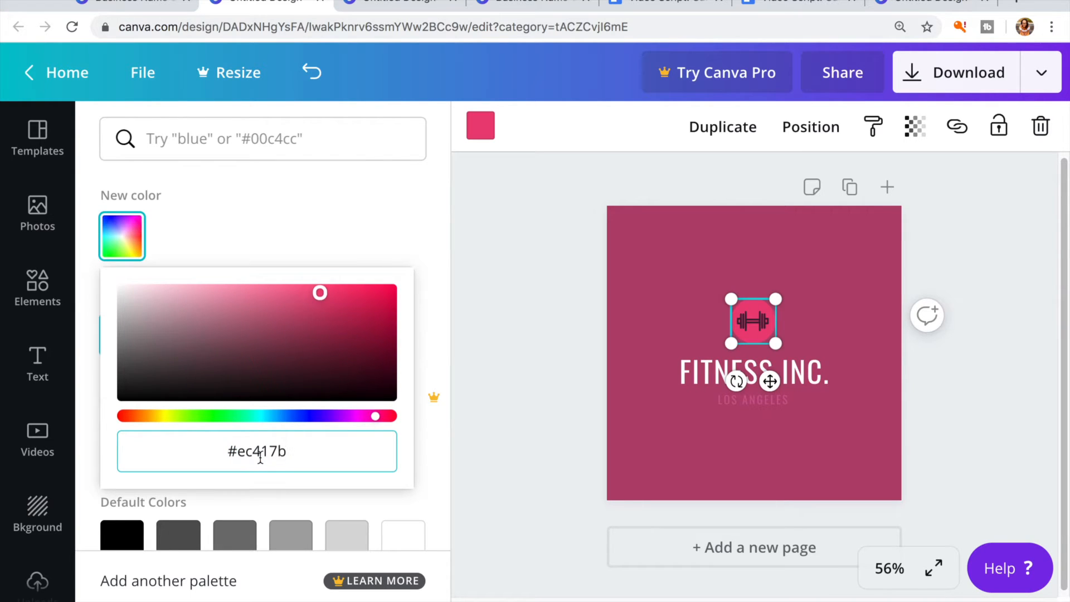
{"action": "left_click", "coordinate": [540, 207]}
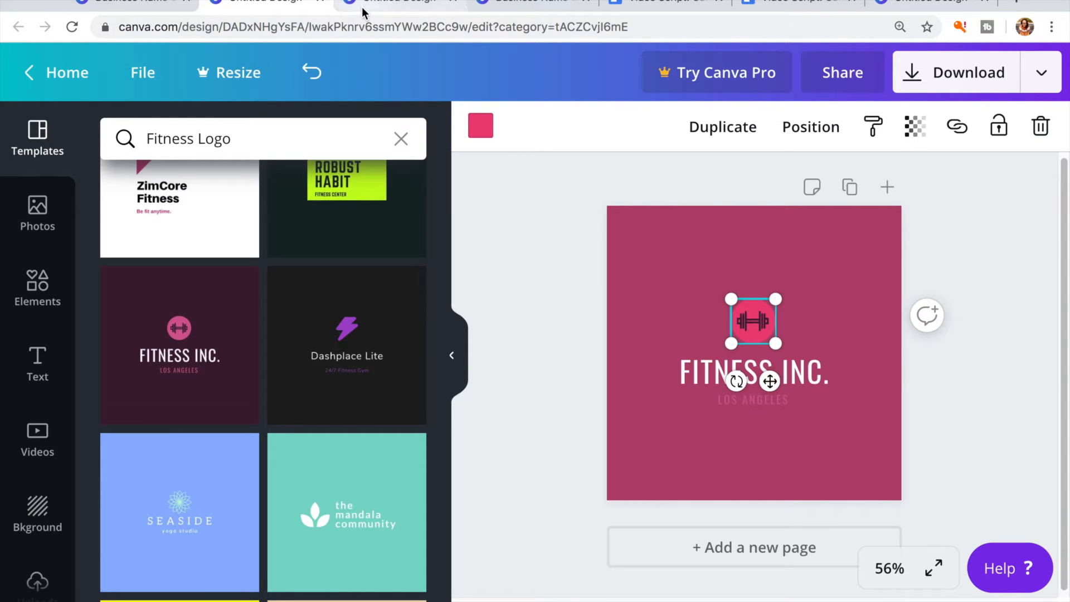
Try the dark purple document color on the dumbbell's circle, and return the circle to the template's original pink
{"action": "left_click", "coordinate": [481, 125]}
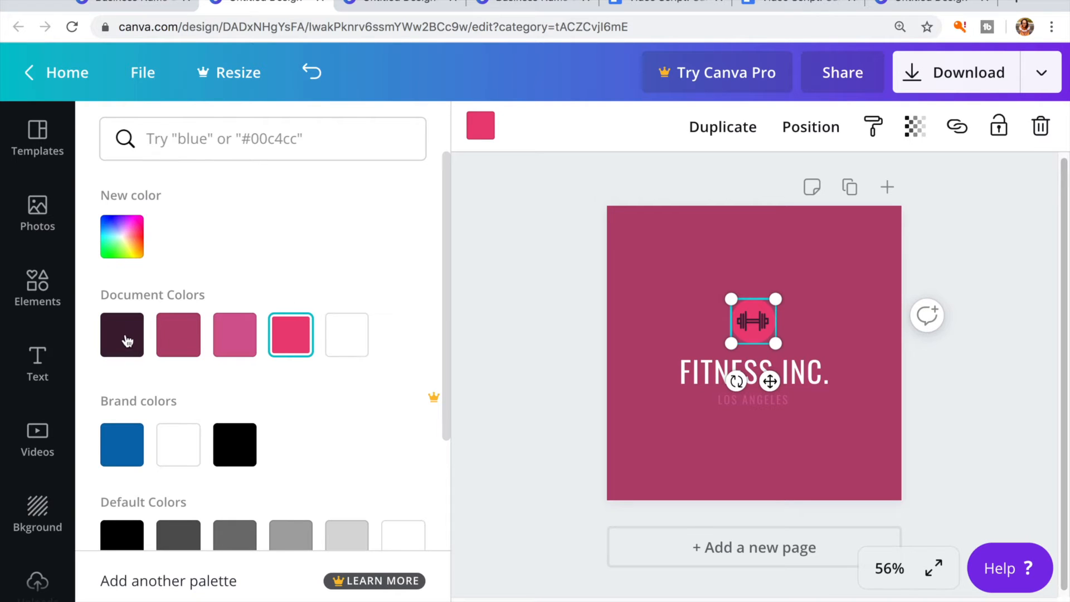
{"action": "left_click", "coordinate": [128, 340]}
{"action": "left_click", "coordinate": [232, 346]}
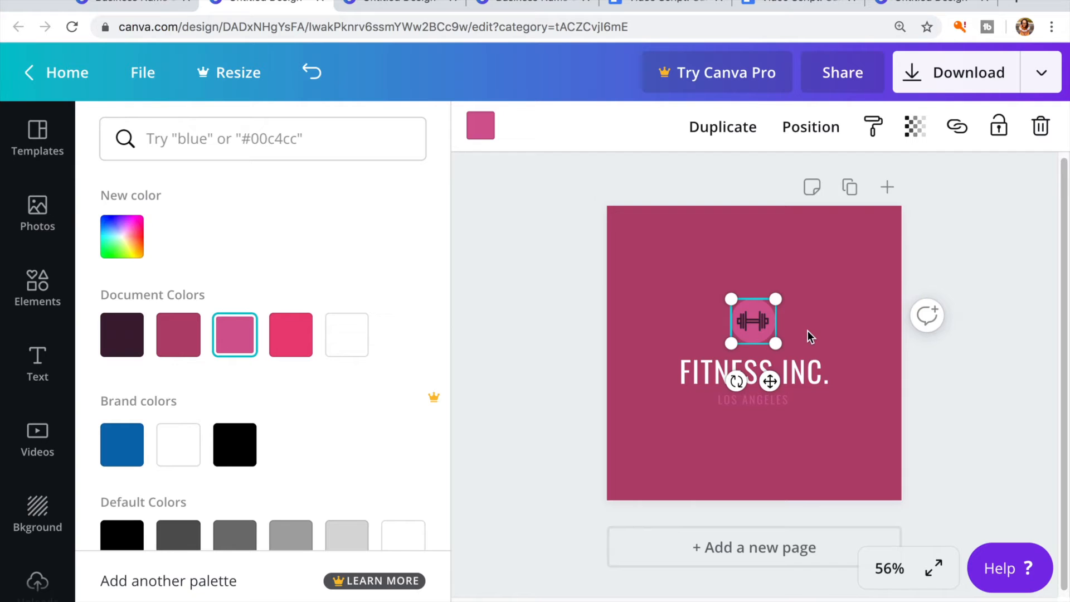
{"action": "left_click", "coordinate": [643, 284]}
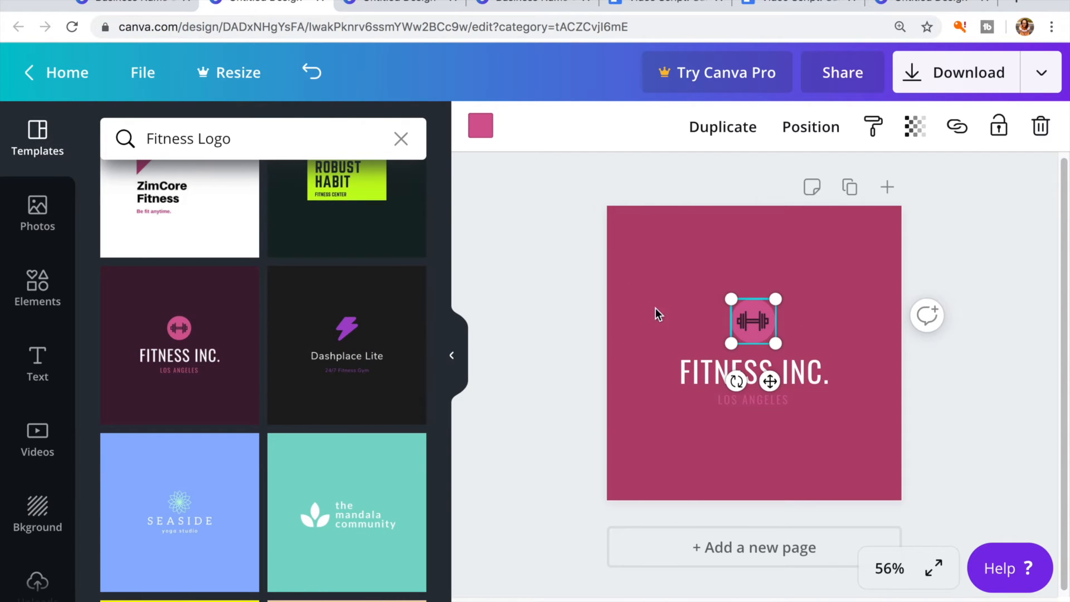
{"action": "left_click", "coordinate": [592, 311]}
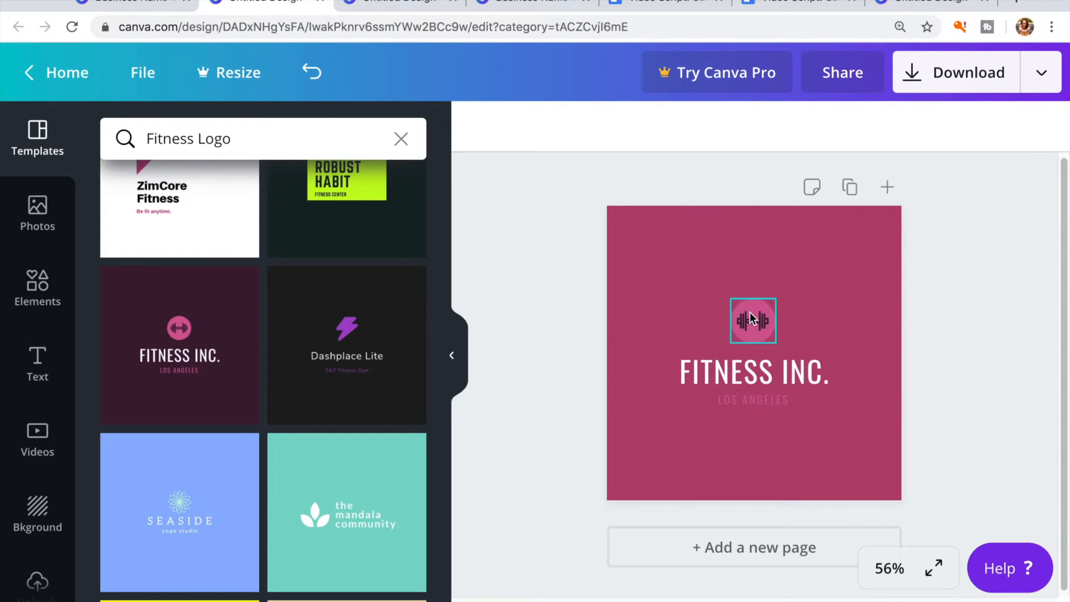
Change the FITNESS INC. text to the Aileron Heavy font after trying Aileron Regular
{"action": "left_click", "coordinate": [760, 371]}
{"action": "left_click", "coordinate": [760, 371]}
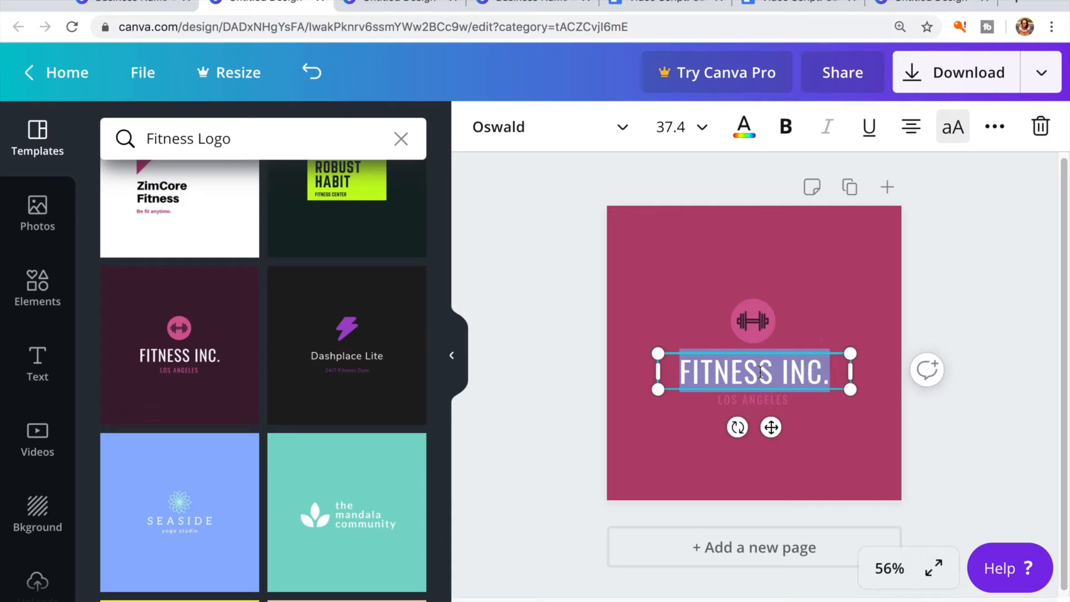
{"action": "left_click", "coordinate": [623, 132]}
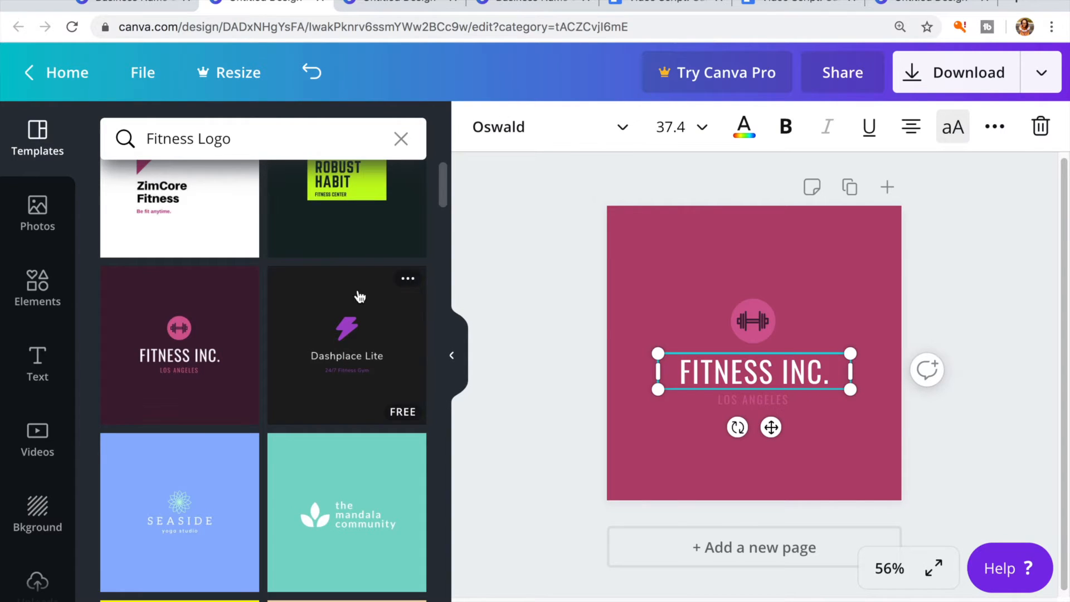
{"action": "left_click", "coordinate": [541, 137]}
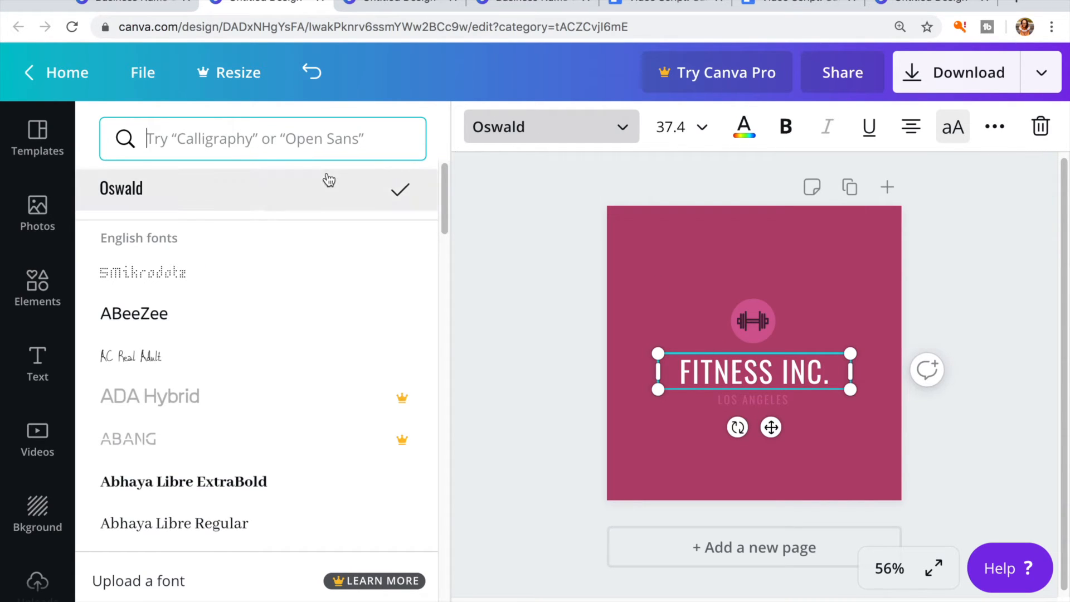
{"action": "scroll", "coordinate": [282, 306], "scroll_direction": "down", "scroll_amount": 10}
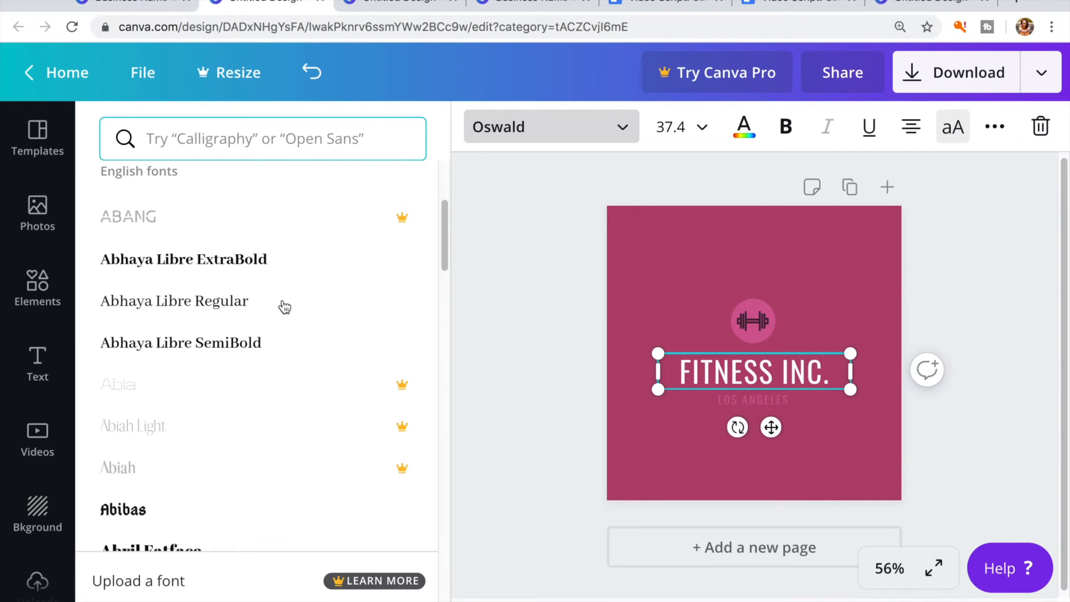
{"action": "scroll", "coordinate": [286, 307], "scroll_direction": "down", "scroll_amount": 8}
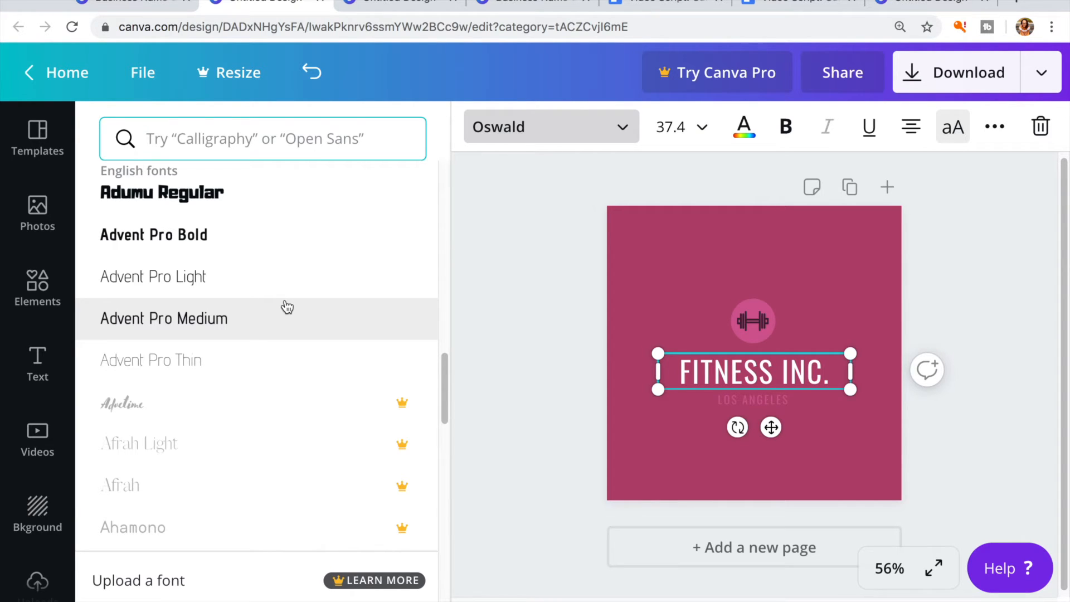
{"action": "scroll", "coordinate": [287, 308], "scroll_direction": "down", "scroll_amount": 5}
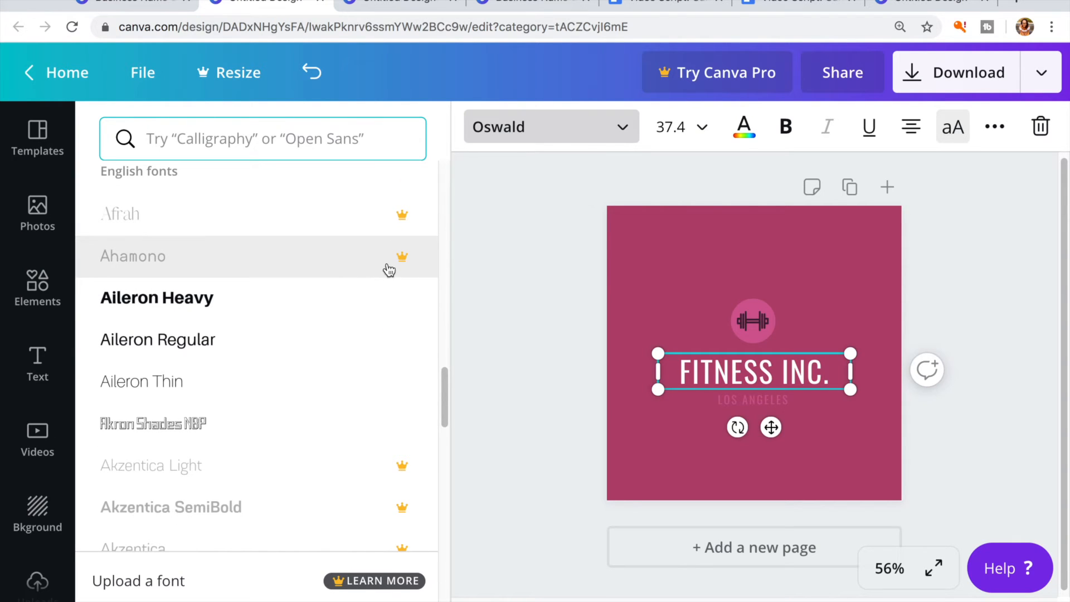
{"action": "left_click", "coordinate": [330, 339]}
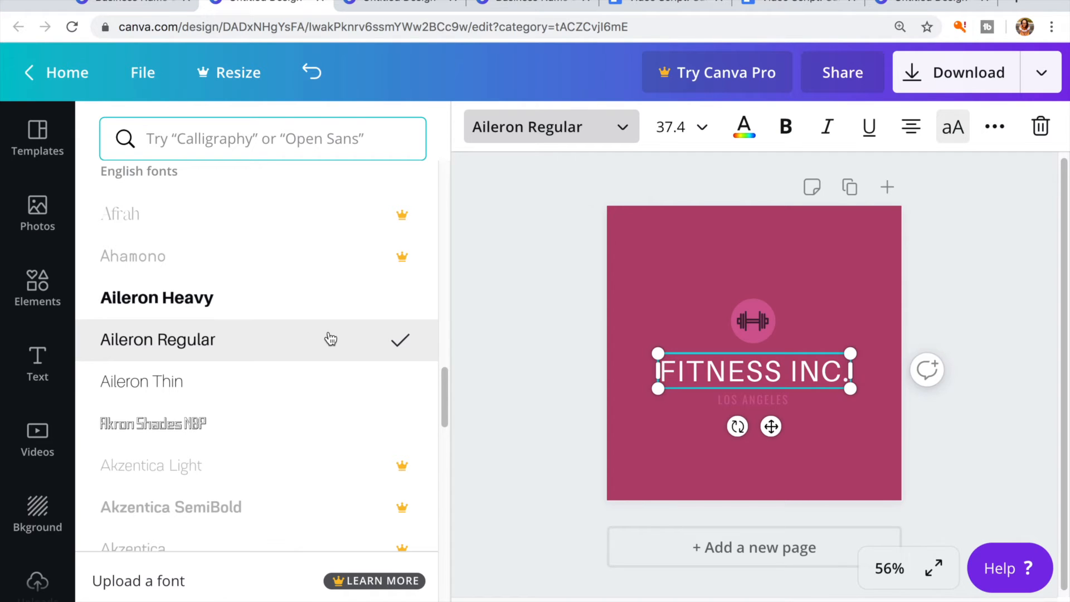
{"action": "left_click", "coordinate": [259, 304]}
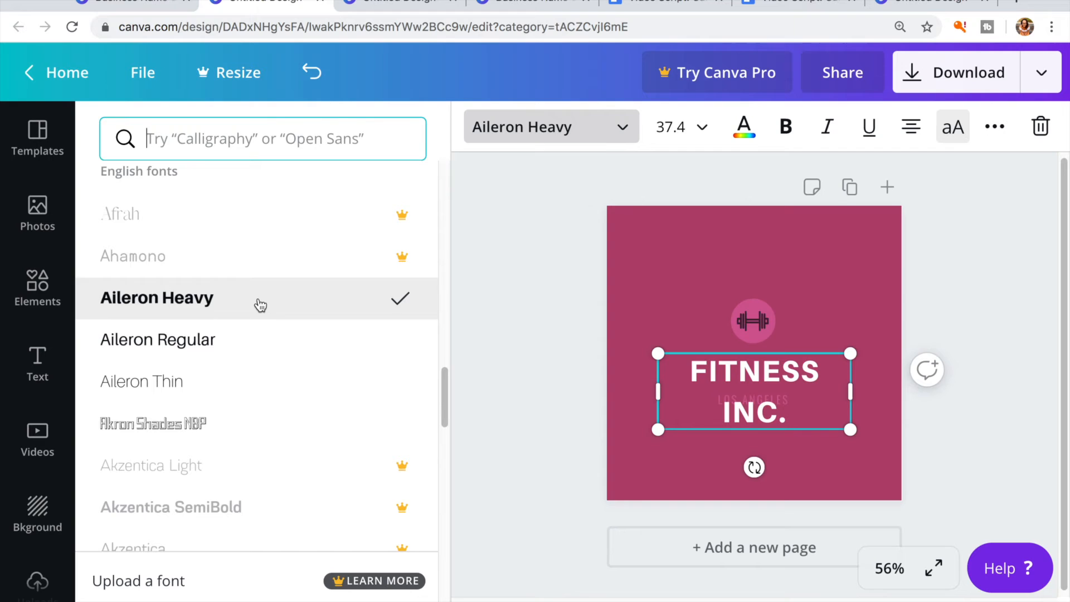
Widen the FITNESS INC. text box to fit one line, recenter it, and move the LOS ANGELES text slightly down
{"action": "left_click_drag", "start_coordinate": [658, 392], "coordinate": [636, 390]}
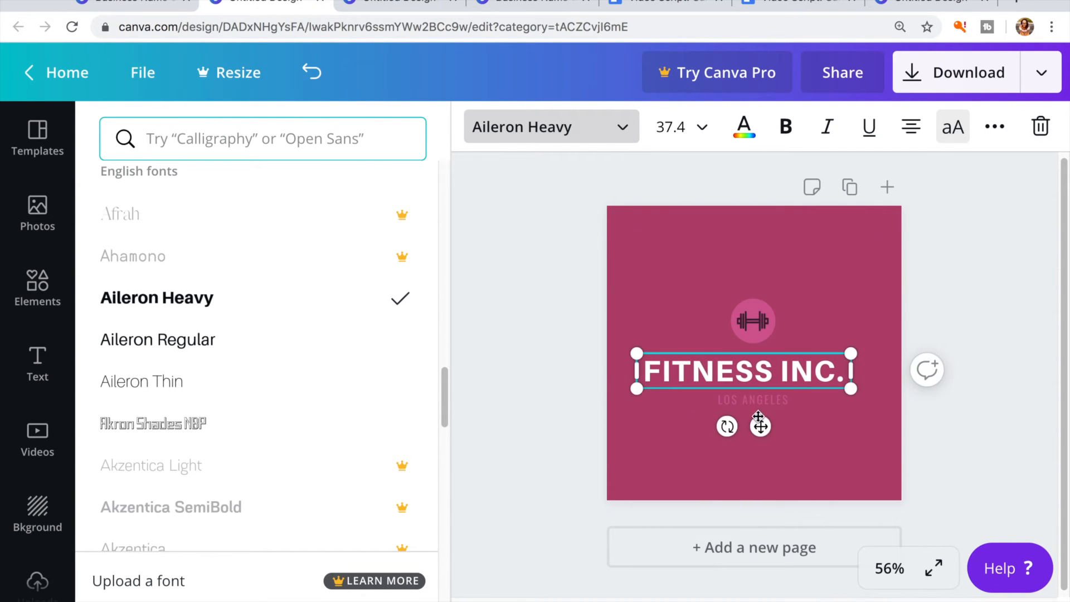
{"action": "left_click_drag", "start_coordinate": [760, 425], "coordinate": [768, 404]}
{"action": "left_click", "coordinate": [769, 400]}
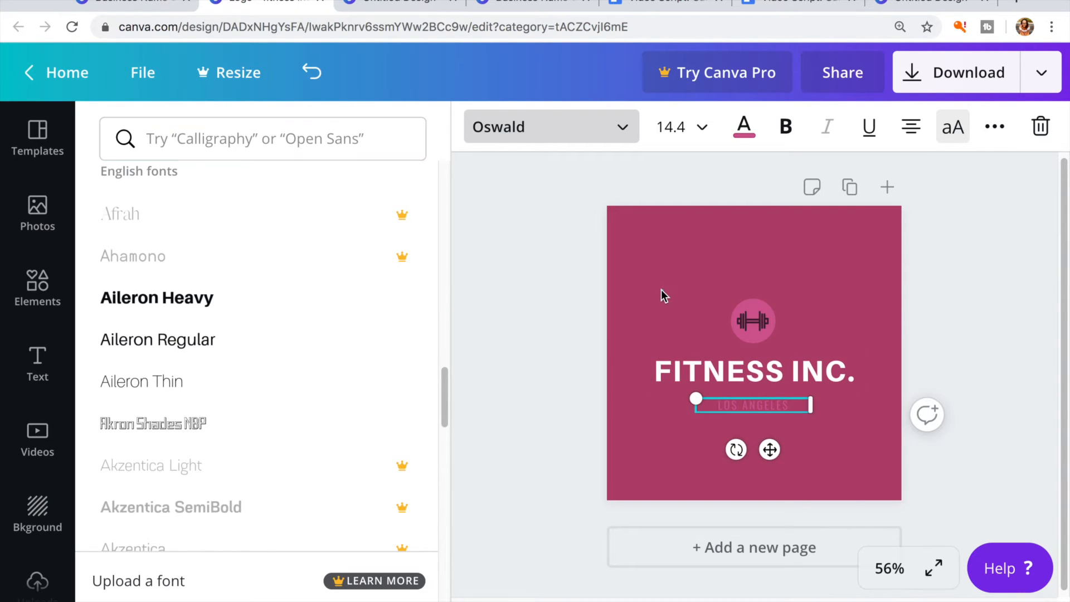
{"action": "left_click", "coordinate": [661, 290]}
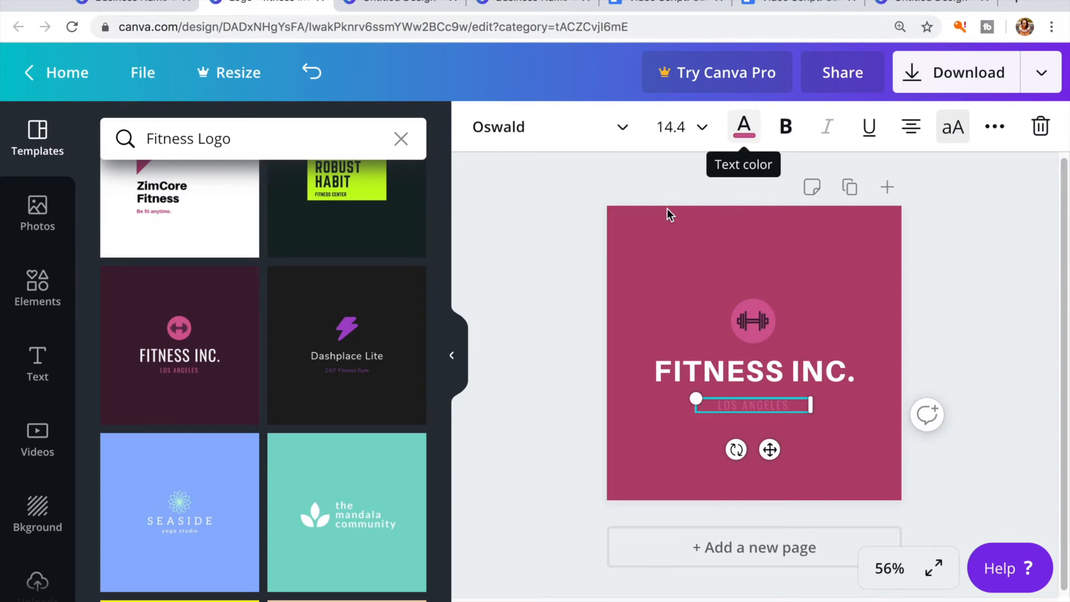
Check the finished example logo design for reference, and set this logo's background to the template's pink document color
{"action": "left_click", "coordinate": [642, 280]}
{"action": "left_click", "coordinate": [480, 125]}
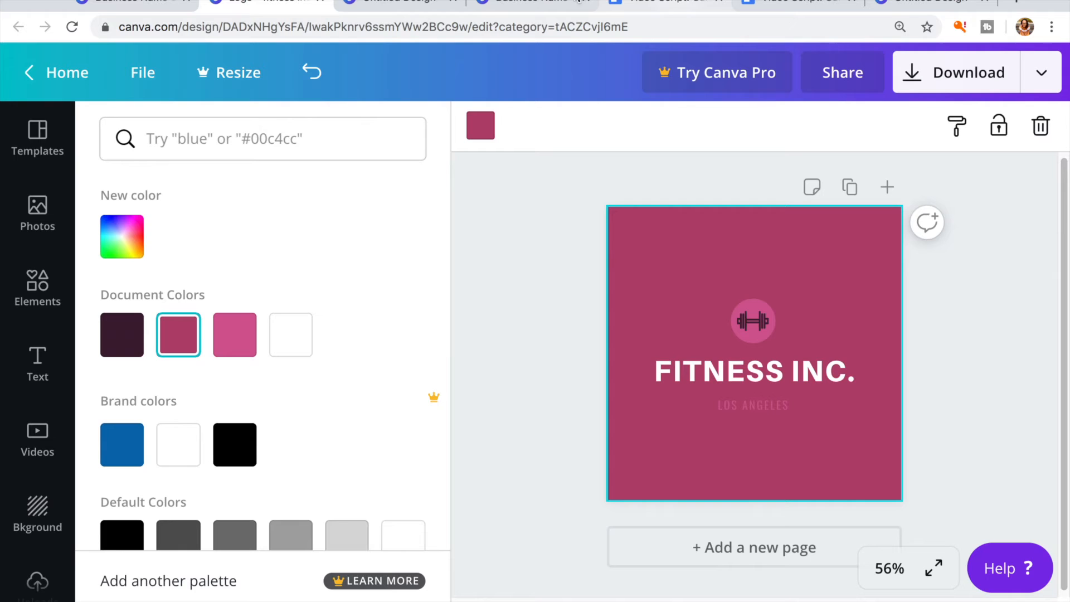
{"action": "left_click", "coordinate": [378, 2]}
{"action": "left_click", "coordinate": [552, 3]}
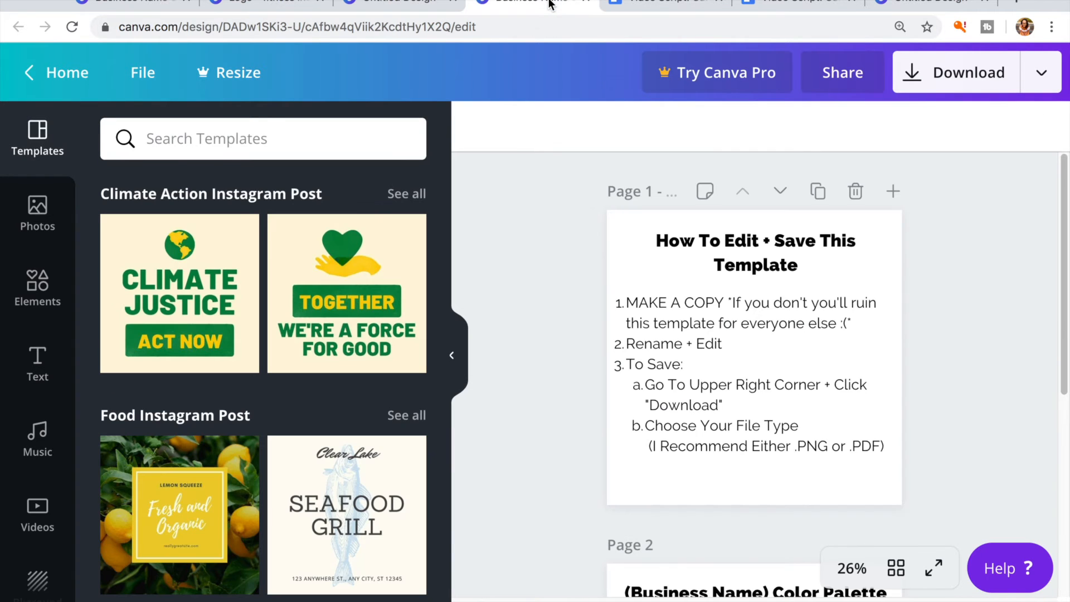
{"action": "left_click_drag", "start_coordinate": [936, 3], "coordinate": [409, 4]}
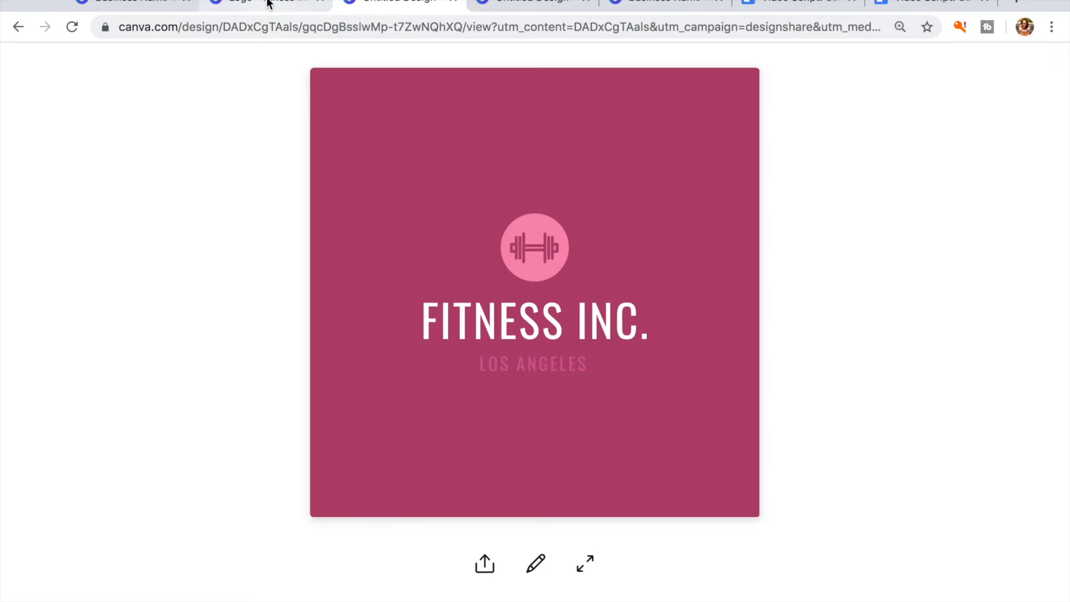
{"action": "left_click", "coordinate": [267, 3]}
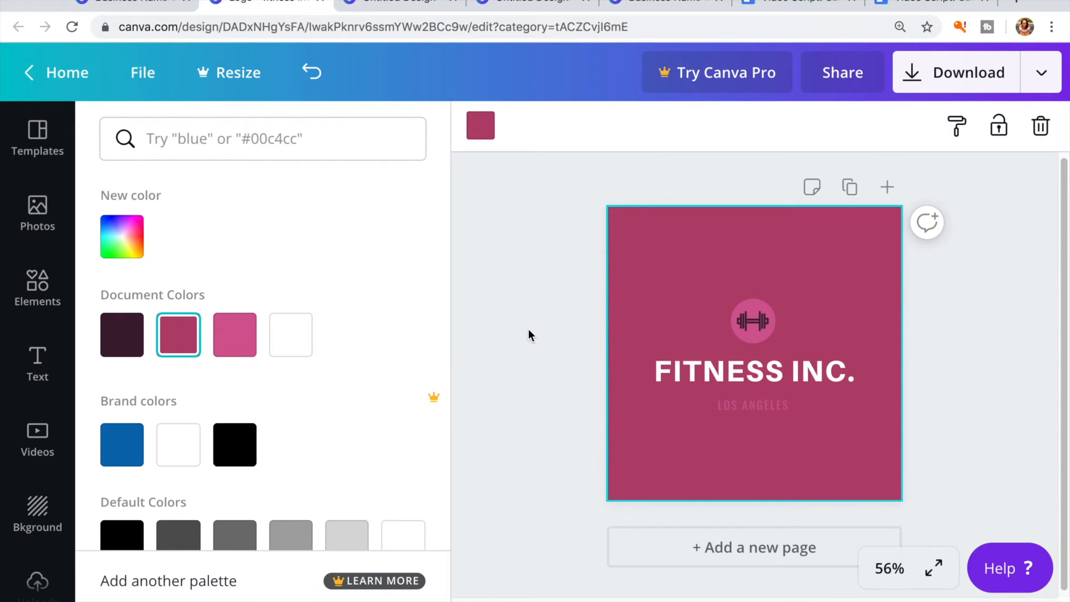
{"action": "left_click", "coordinate": [250, 352]}
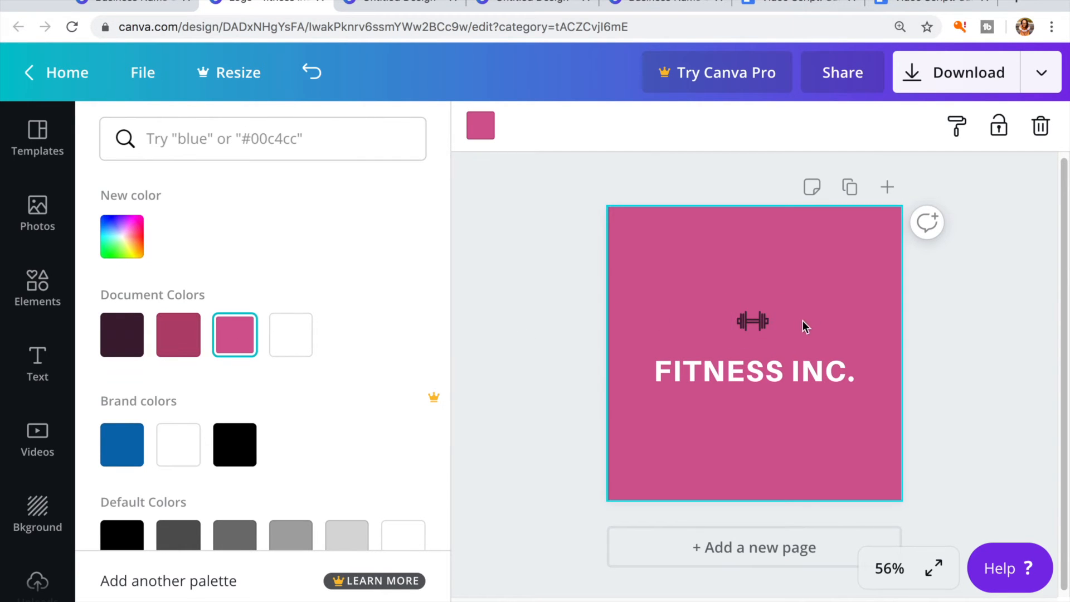
Copy the hex code #f98db1 from the Fitness Example Color Palette and apply it to the circle behind the dumbbell
{"action": "left_click", "coordinate": [765, 329]}
{"action": "left_click", "coordinate": [749, 331]}
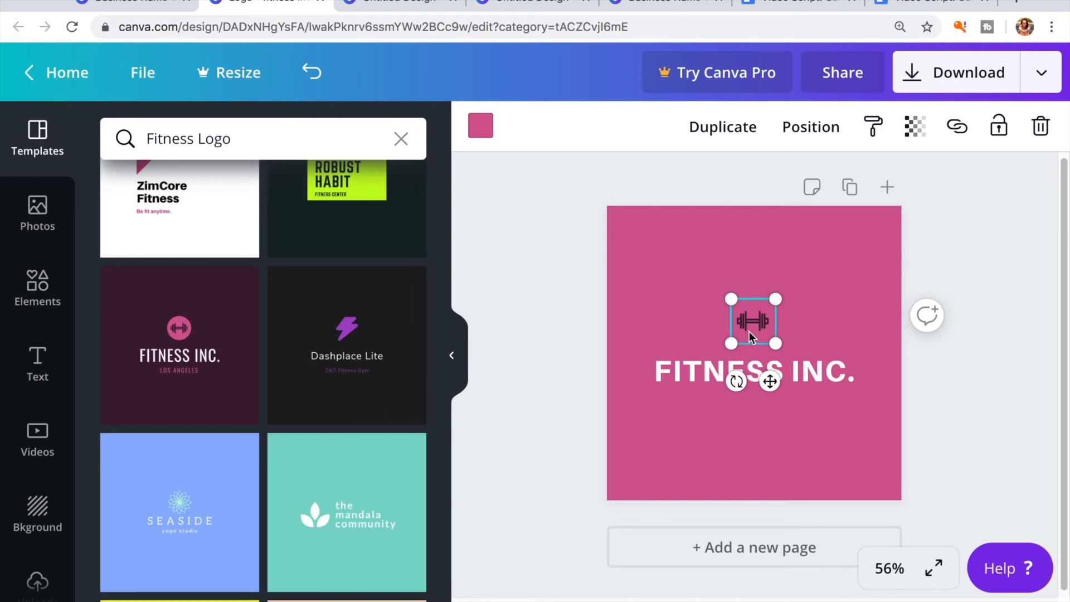
{"action": "left_click", "coordinate": [480, 134]}
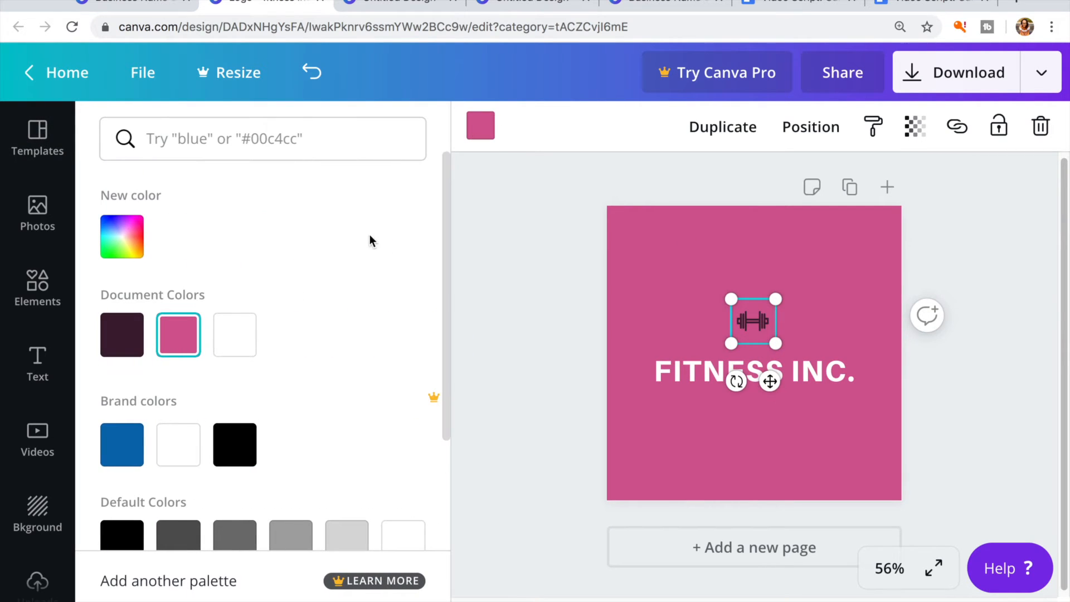
{"action": "left_click", "coordinate": [122, 5]}
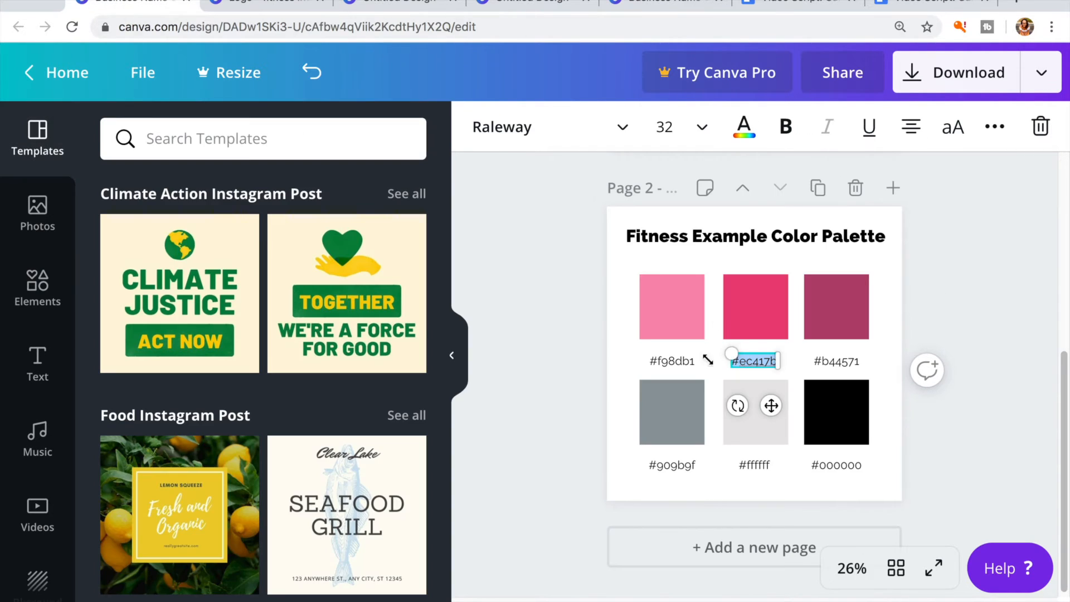
{"action": "left_click", "coordinate": [676, 319]}
{"action": "double_click", "coordinate": [678, 361]}
{"action": "key", "text": "super+c"}
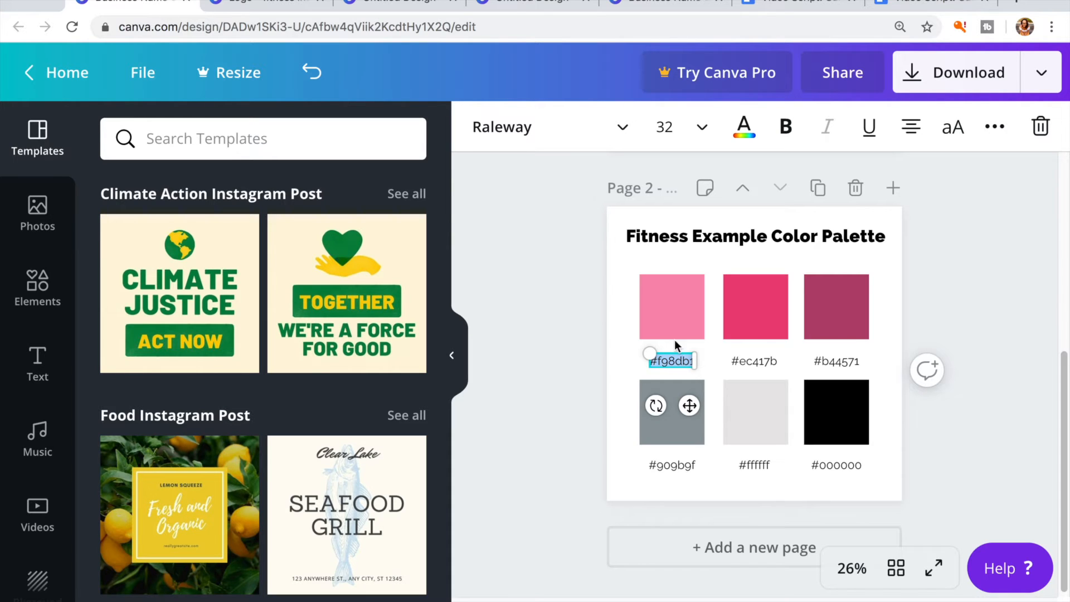
{"action": "left_click", "coordinate": [267, 5]}
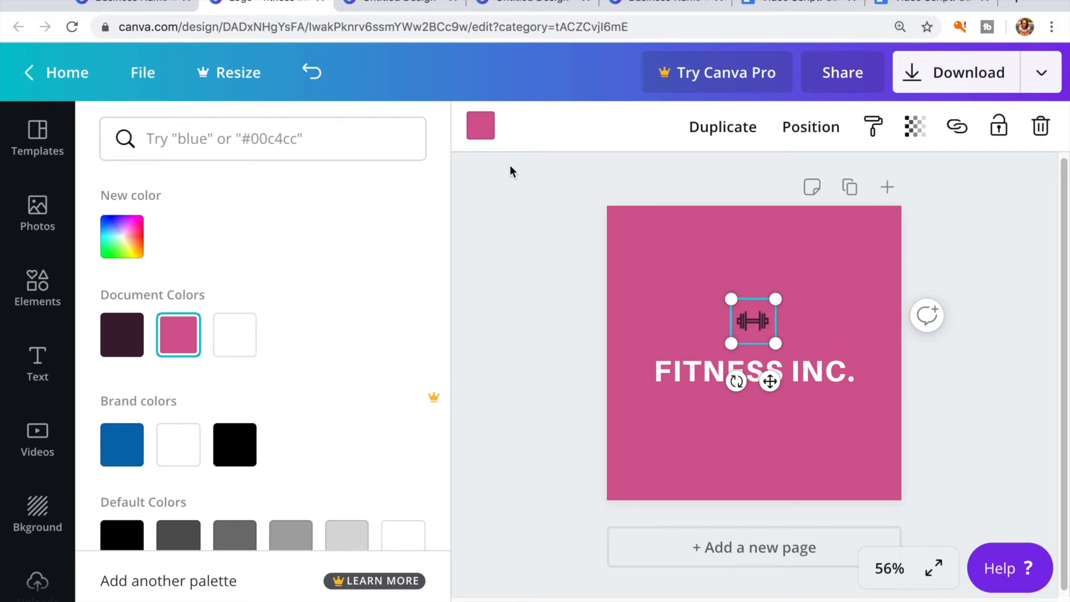
{"action": "left_click", "coordinate": [122, 234]}
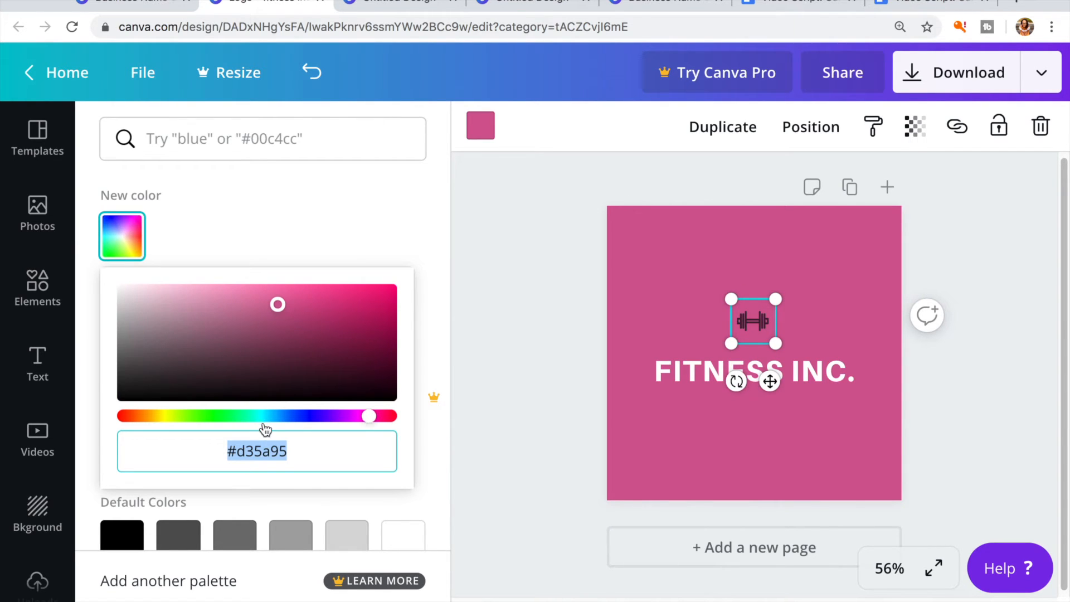
{"action": "key", "text": "super+v"}
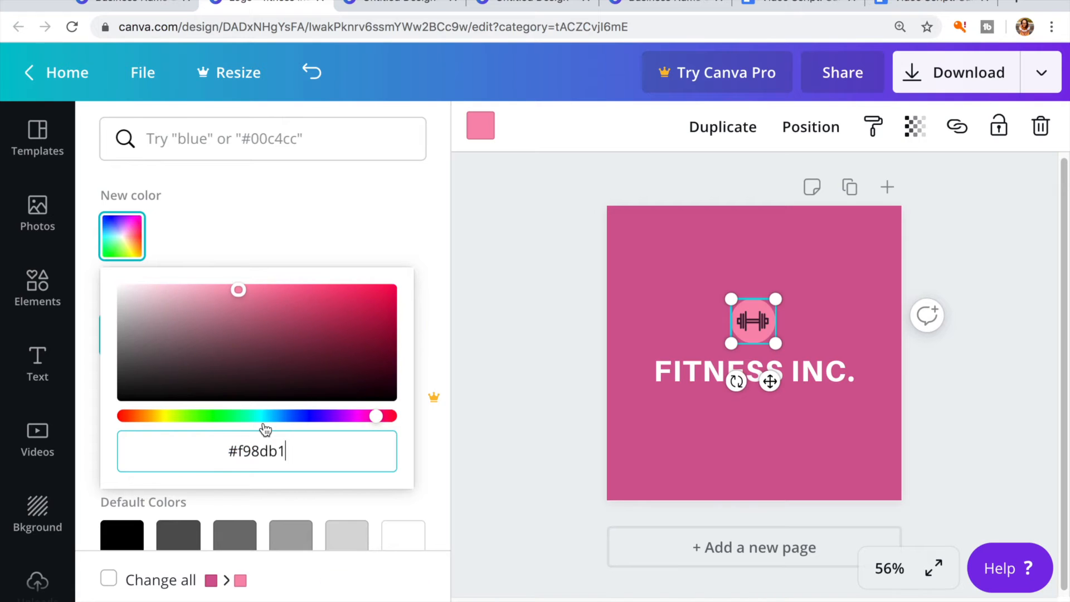
{"action": "left_click", "coordinate": [644, 304]}
Try the light pink document color on the LOS ANGELES text
{"action": "left_click", "coordinate": [721, 403]}
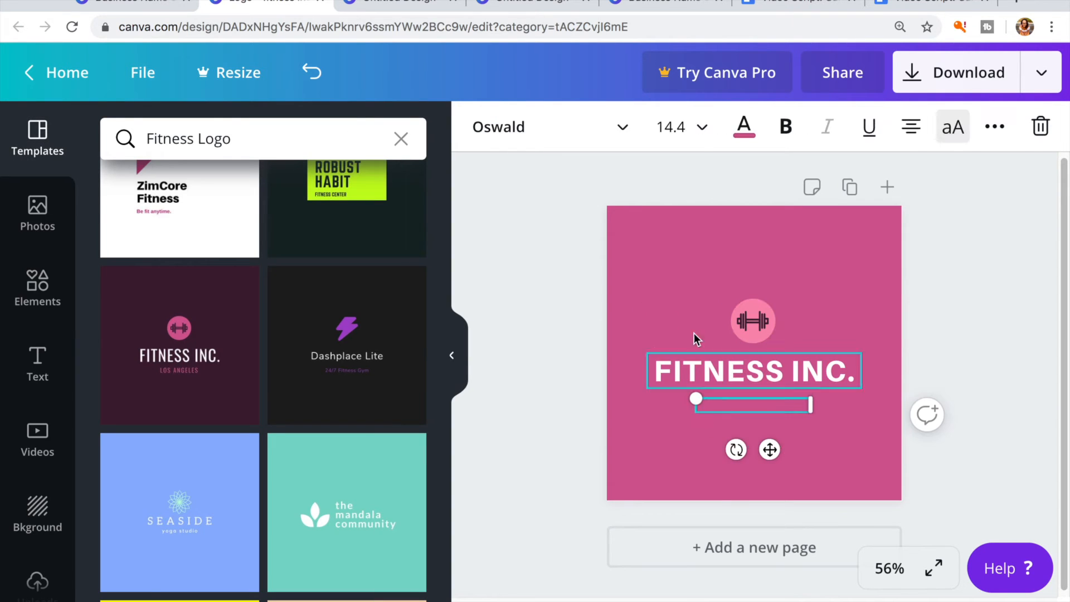
{"action": "left_click", "coordinate": [502, 129]}
{"action": "left_click", "coordinate": [746, 129]}
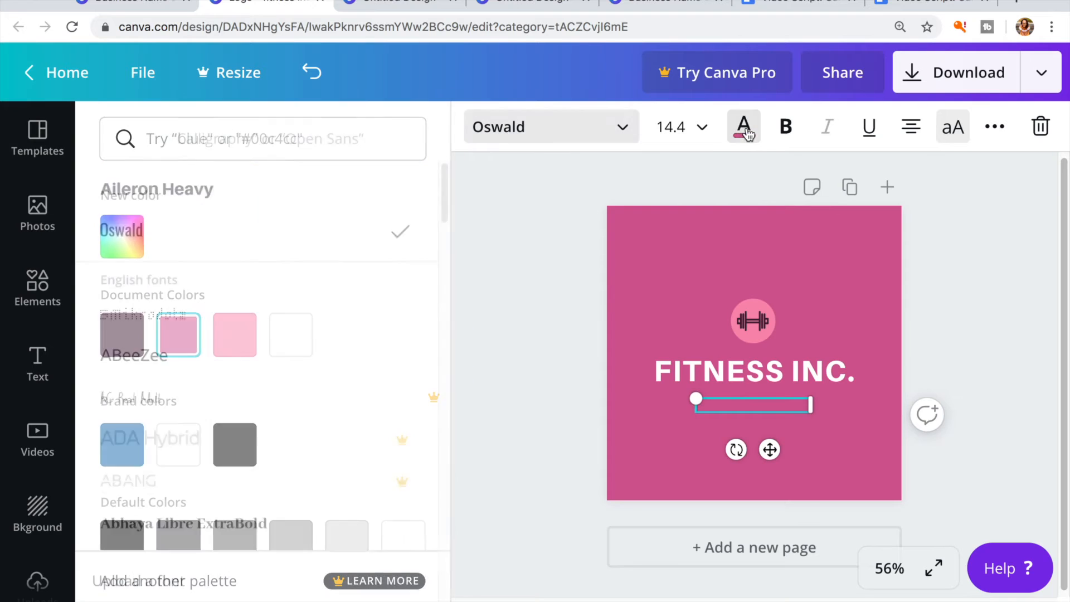
{"action": "left_click", "coordinate": [251, 350]}
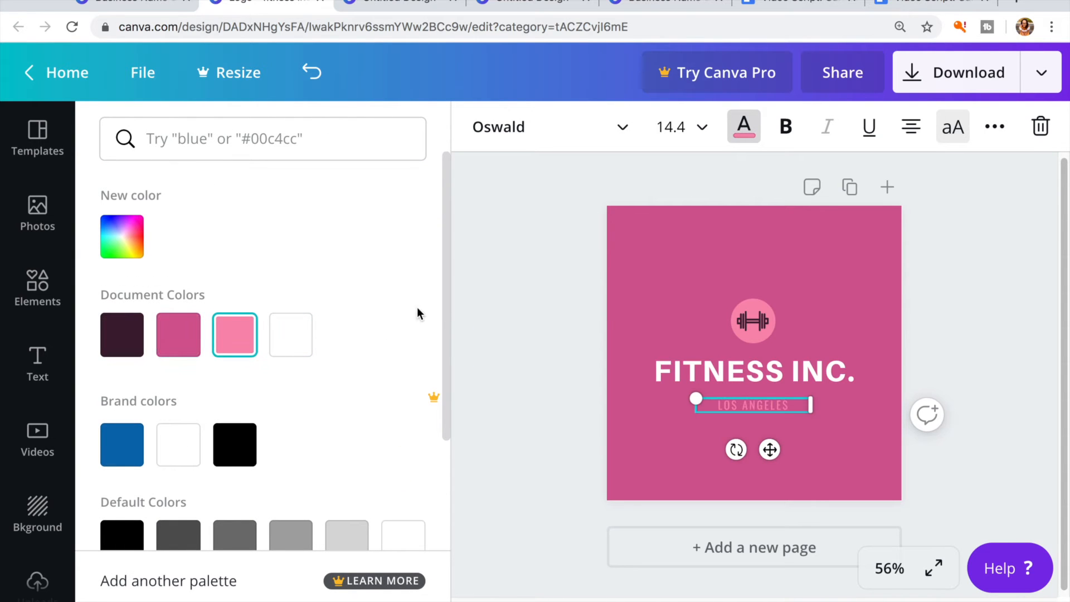
Set the LOS ANGELES text color to the black brand color
{"action": "left_click", "coordinate": [713, 397]}
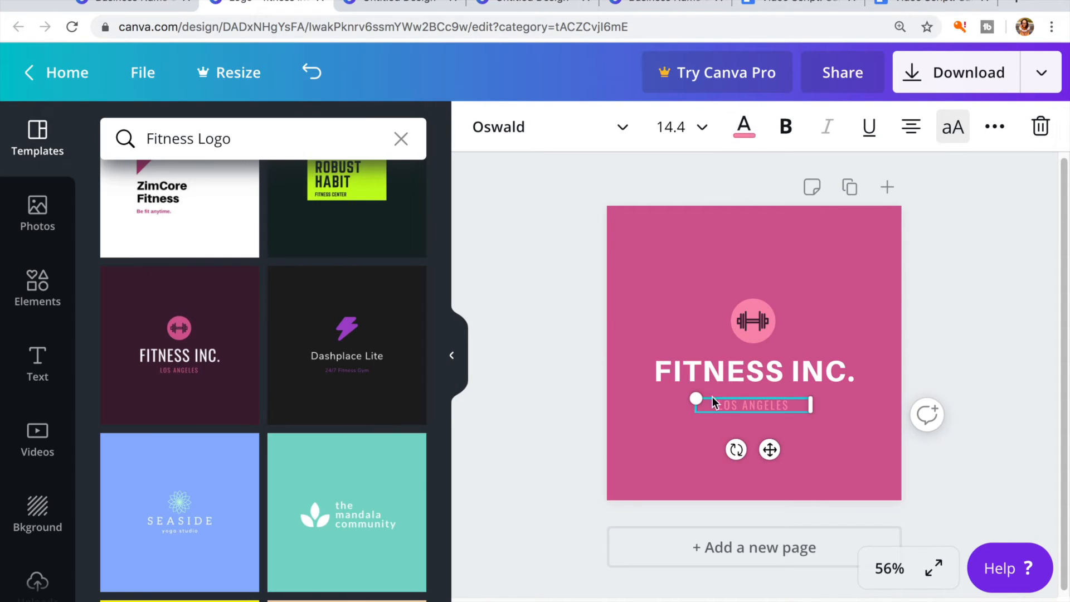
{"action": "left_click", "coordinate": [740, 134]}
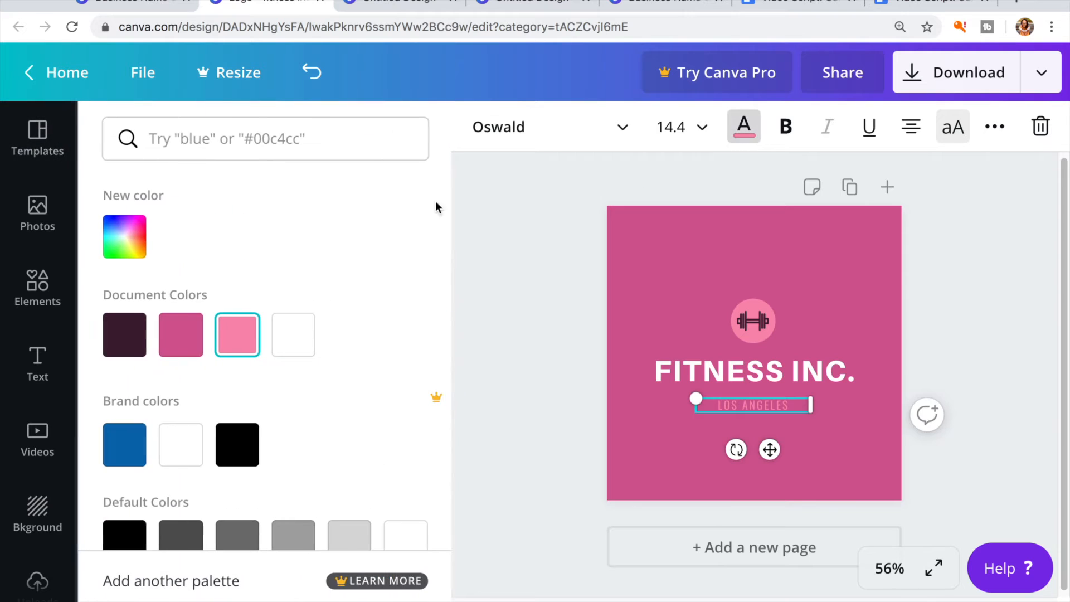
{"action": "left_click", "coordinate": [242, 448]}
{"action": "left_click", "coordinate": [489, 380]}
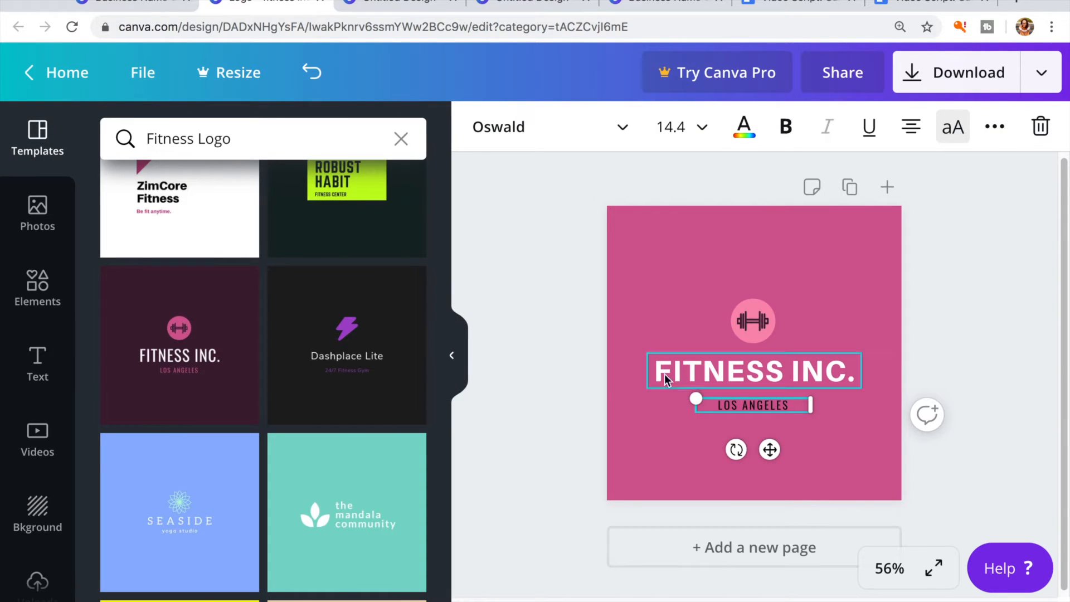
Recolor the dumbbell icon with the same pink document color as the logo's background
{"action": "left_click", "coordinate": [746, 321]}
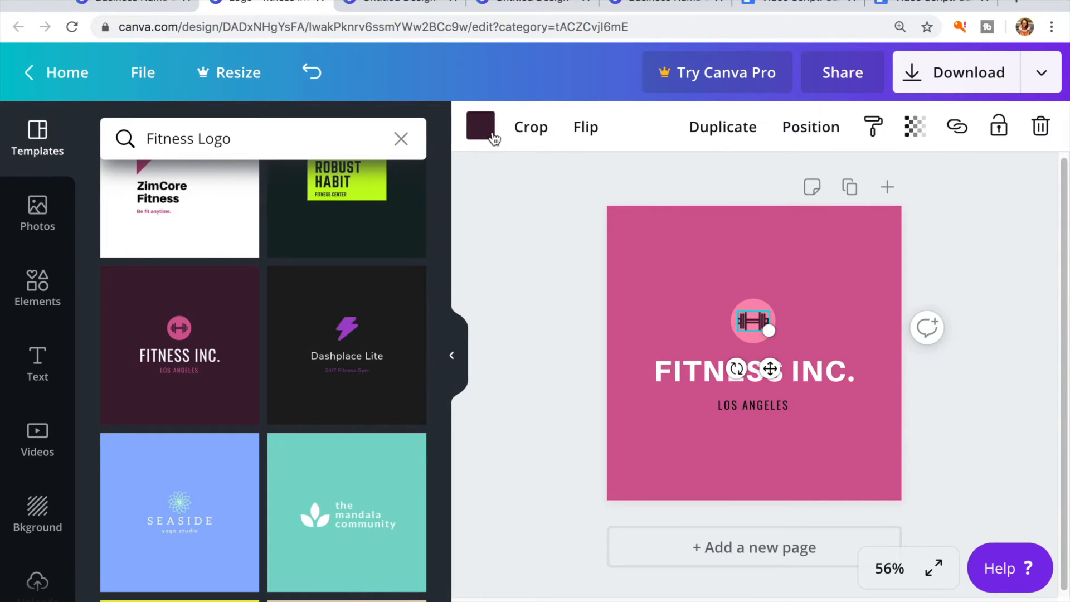
{"action": "left_click", "coordinate": [481, 126]}
{"action": "left_click", "coordinate": [235, 334]}
{"action": "left_click", "coordinate": [583, 336]}
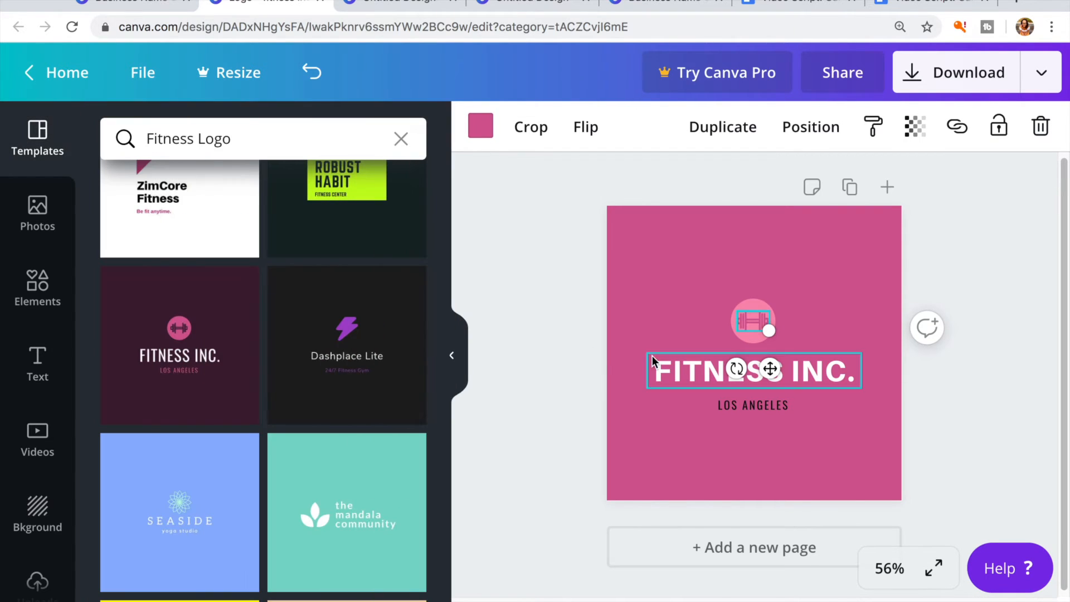
{"action": "left_click", "coordinate": [664, 320]}
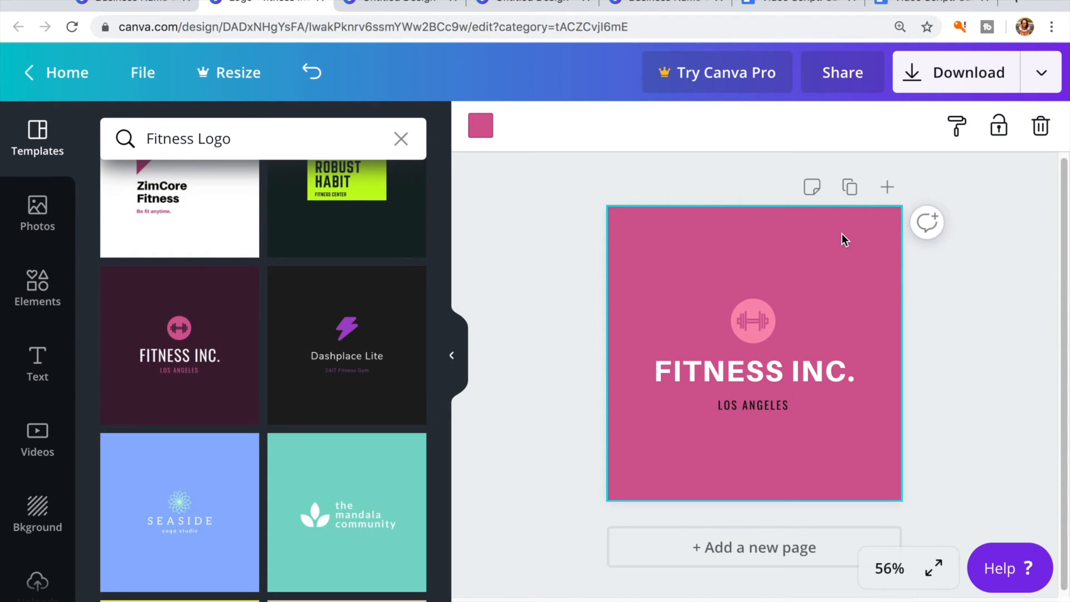
Add a second page to the logo design and return to the logo on the first page
{"action": "left_click", "coordinate": [790, 549]}
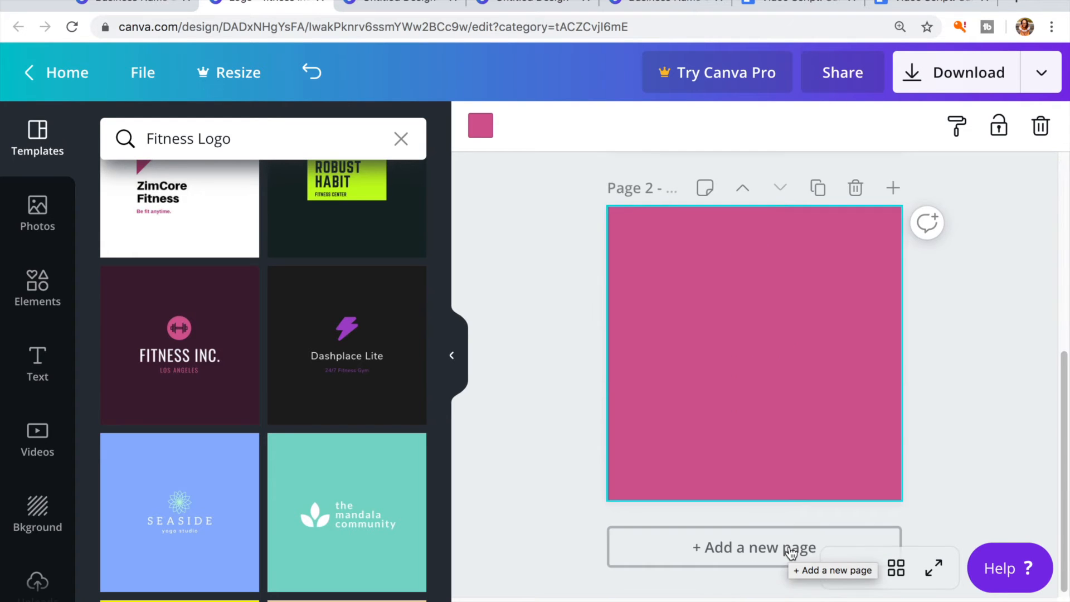
{"action": "scroll", "coordinate": [771, 297], "scroll_direction": "up", "scroll_amount": 3}
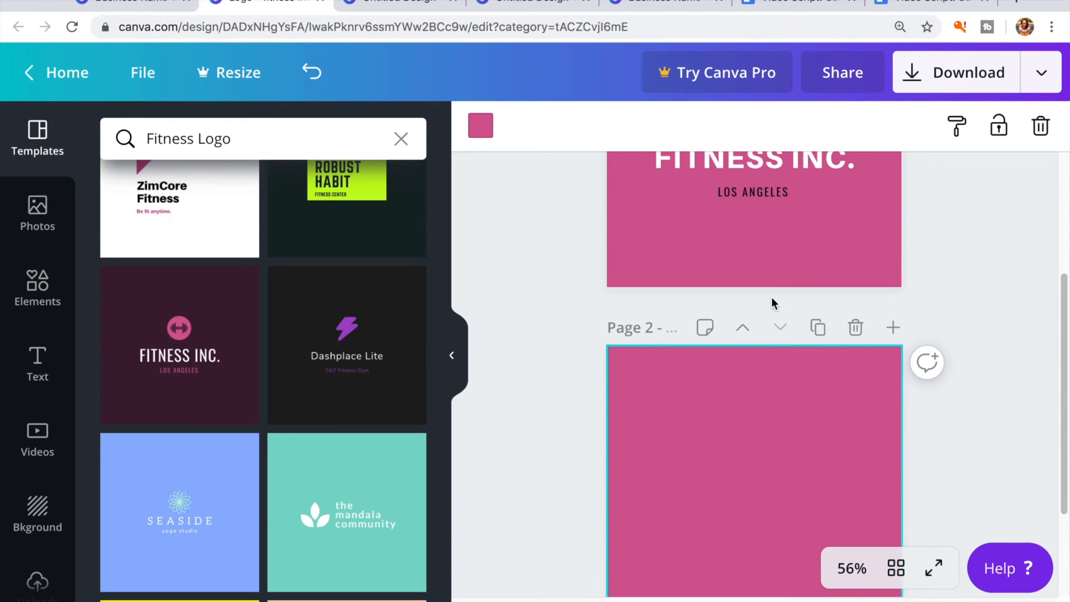
{"action": "scroll", "coordinate": [766, 311], "scroll_direction": "up", "scroll_amount": 3}
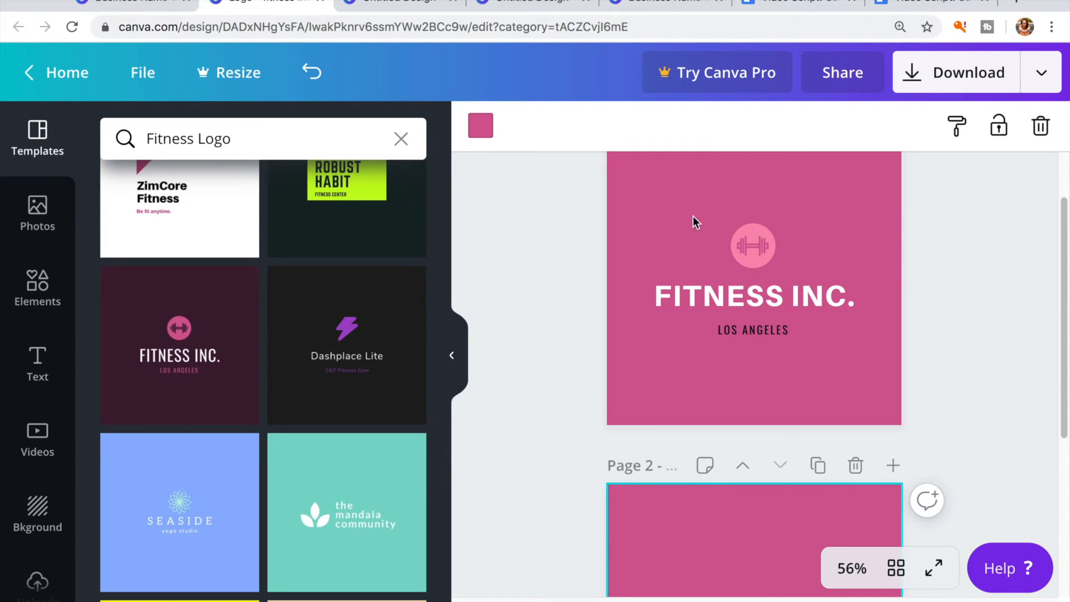
Duplicate the dumbbell icon, circle and both text lines of the page 1 logo and place the copy in the center of page 2
{"action": "left_click_drag", "start_coordinate": [675, 216], "coordinate": [850, 368]}
{"action": "left_click_drag", "start_coordinate": [669, 221], "coordinate": [855, 356]}
{"action": "left_click_drag", "start_coordinate": [669, 225], "coordinate": [892, 393]}
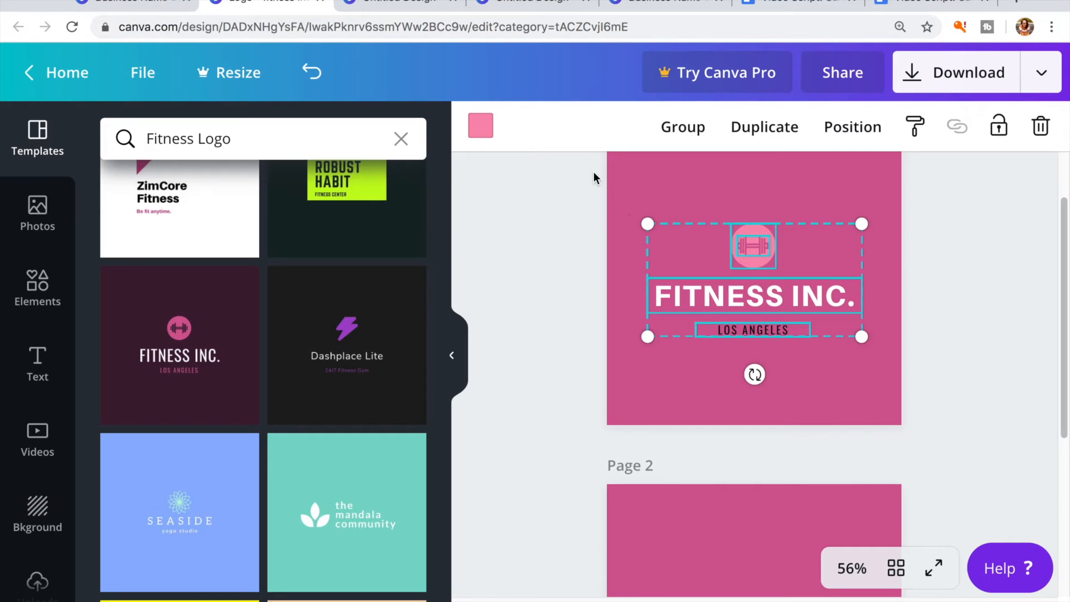
{"action": "left_click", "coordinate": [650, 188]}
{"action": "left_click_drag", "start_coordinate": [631, 181], "coordinate": [883, 401]}
{"action": "left_click", "coordinate": [742, 136]}
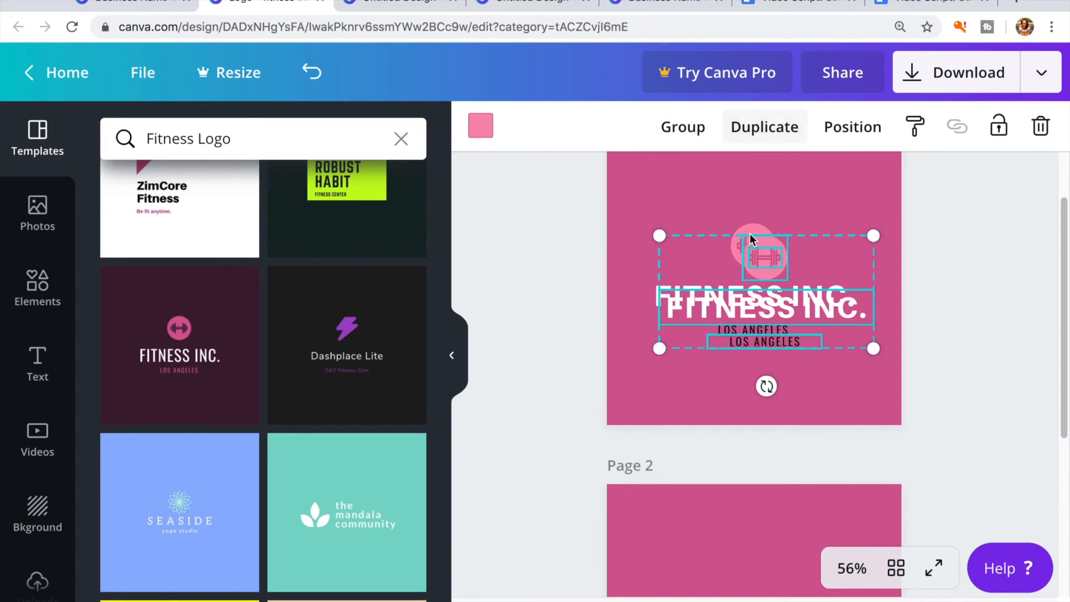
{"action": "left_click_drag", "start_coordinate": [758, 276], "coordinate": [733, 518]}
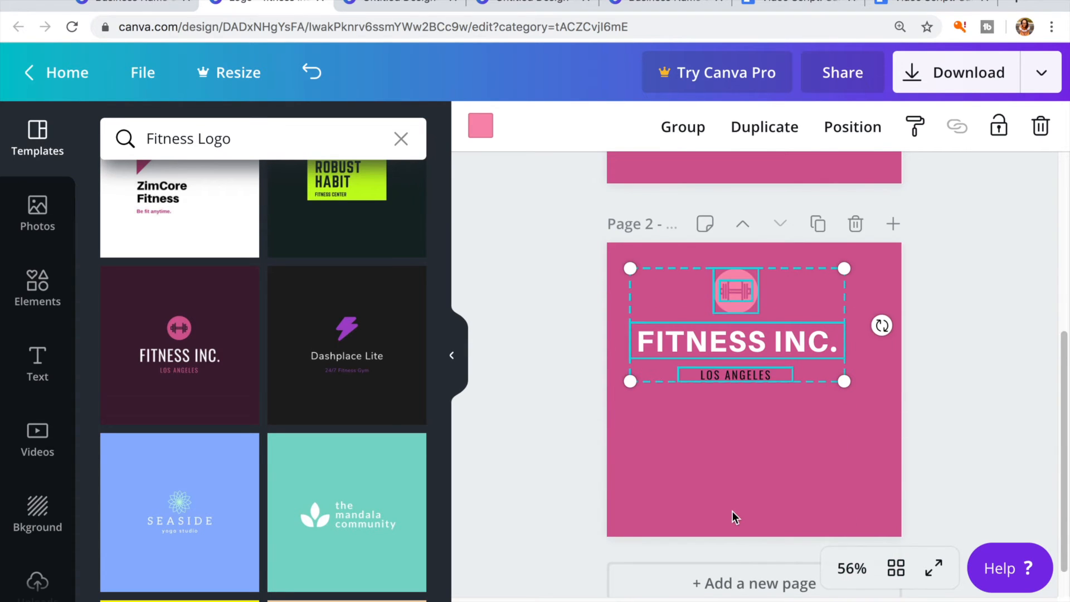
{"action": "left_click_drag", "start_coordinate": [747, 353], "coordinate": [767, 399]}
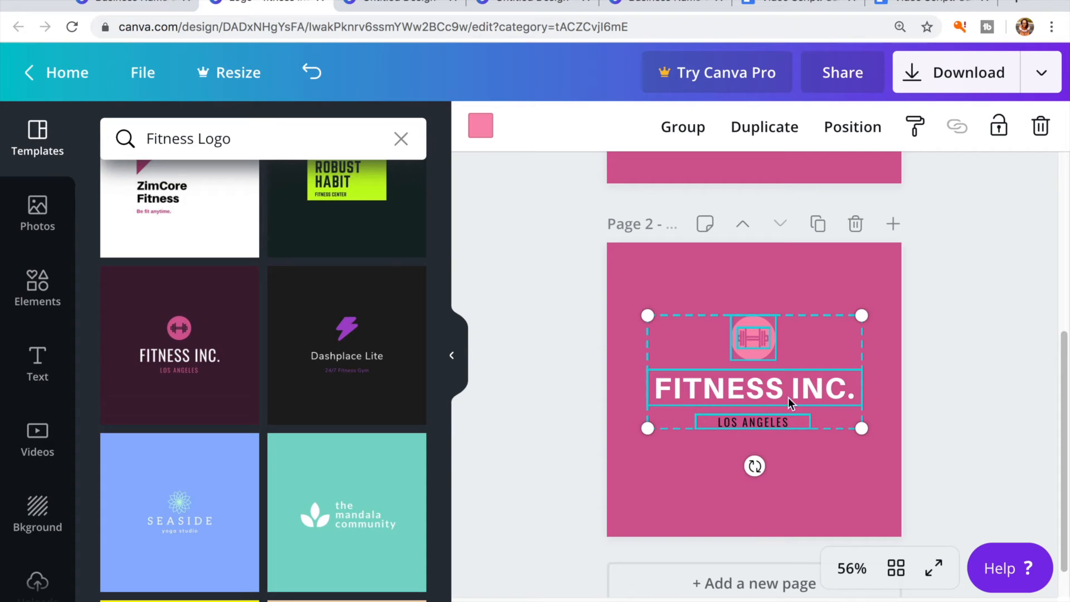
Replace page 2 with a copy of page 1 and move its dumbbell icon and circle together to the left side of the design
{"action": "left_click", "coordinate": [856, 223]}
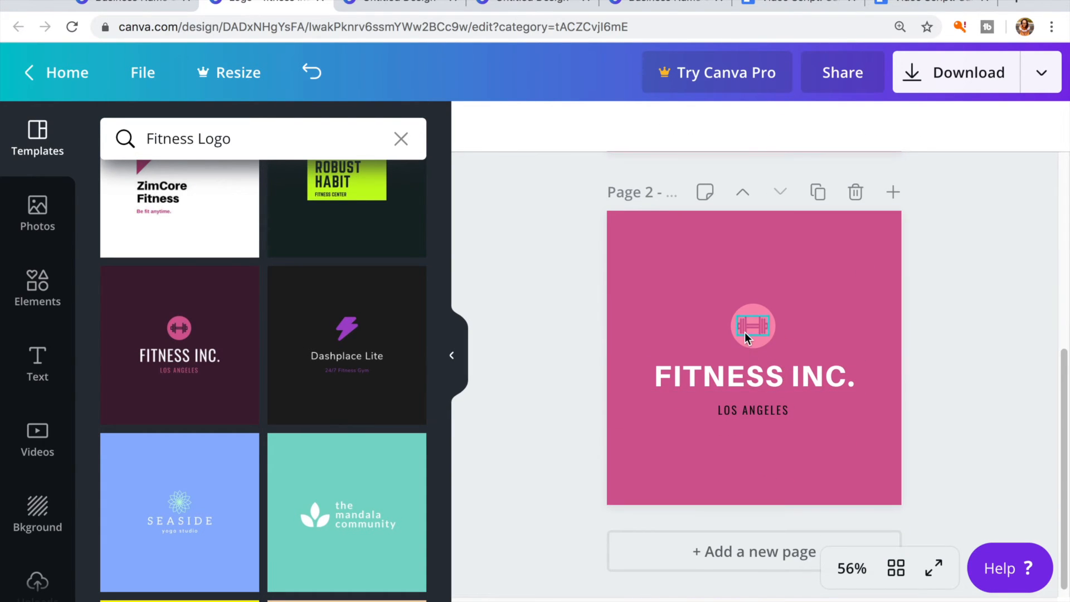
{"action": "left_click_drag", "start_coordinate": [724, 296], "coordinate": [794, 361]}
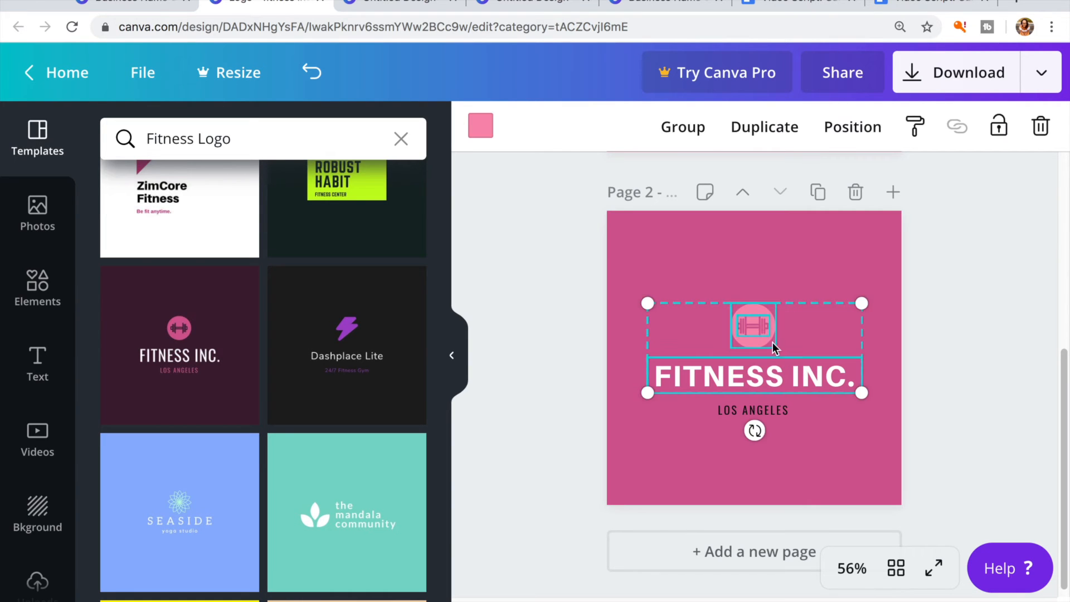
{"action": "left_click", "coordinate": [728, 269]}
{"action": "left_click", "coordinate": [754, 333]}
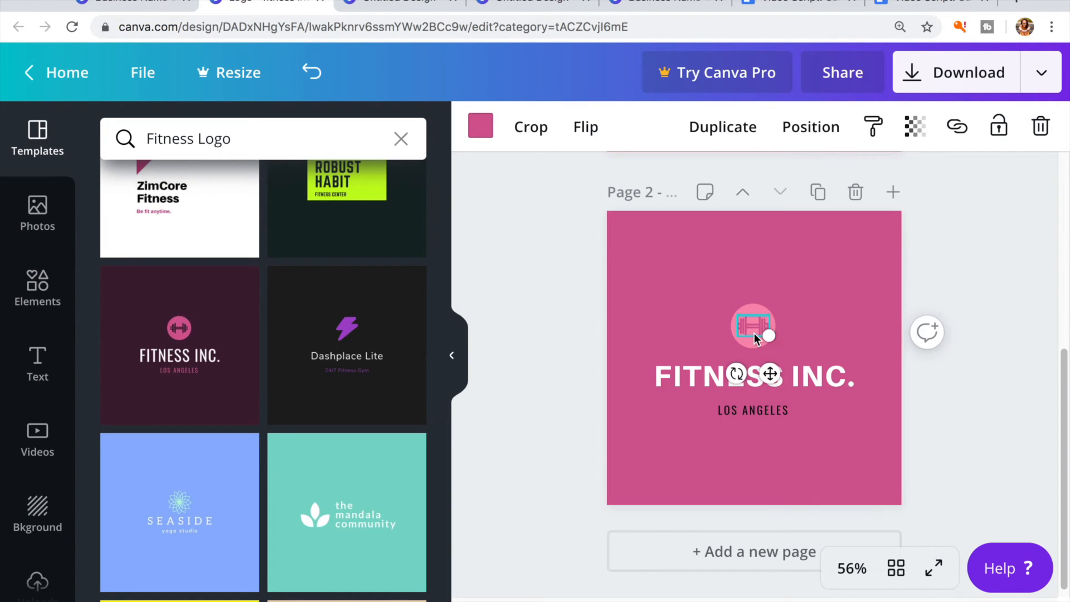
{"action": "left_click", "coordinate": [752, 304], "text": "shift"}
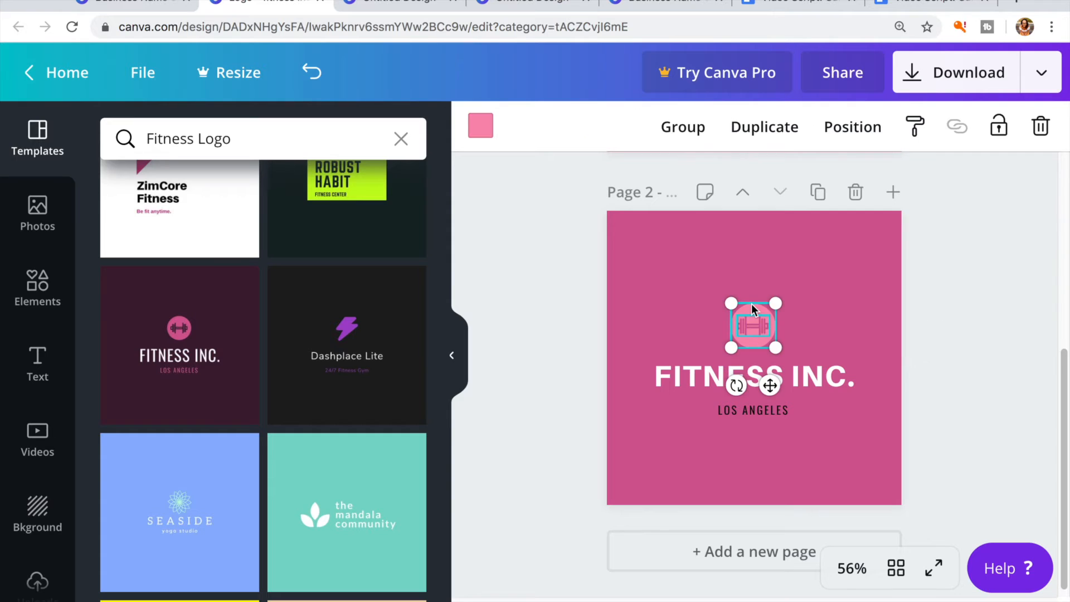
{"action": "left_click", "coordinate": [814, 326]}
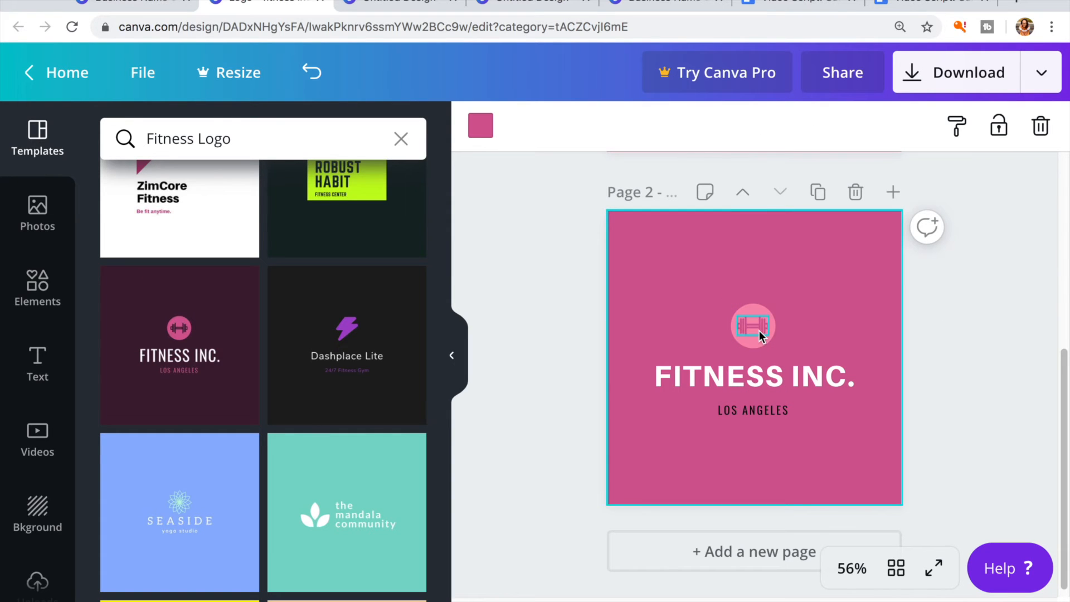
{"action": "left_click", "coordinate": [759, 330]}
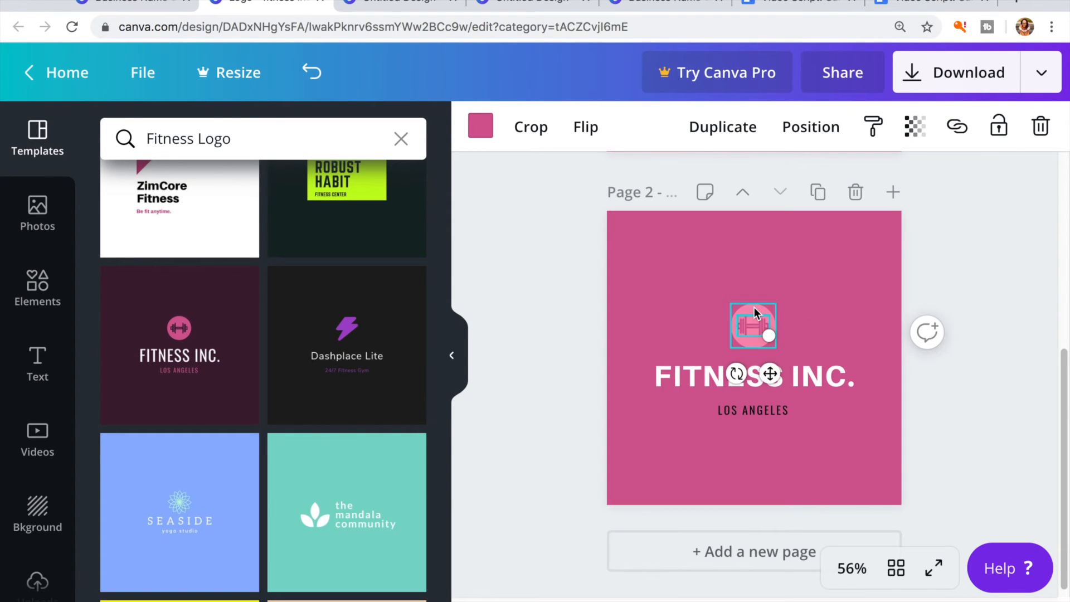
{"action": "left_click", "coordinate": [754, 307], "text": "shift"}
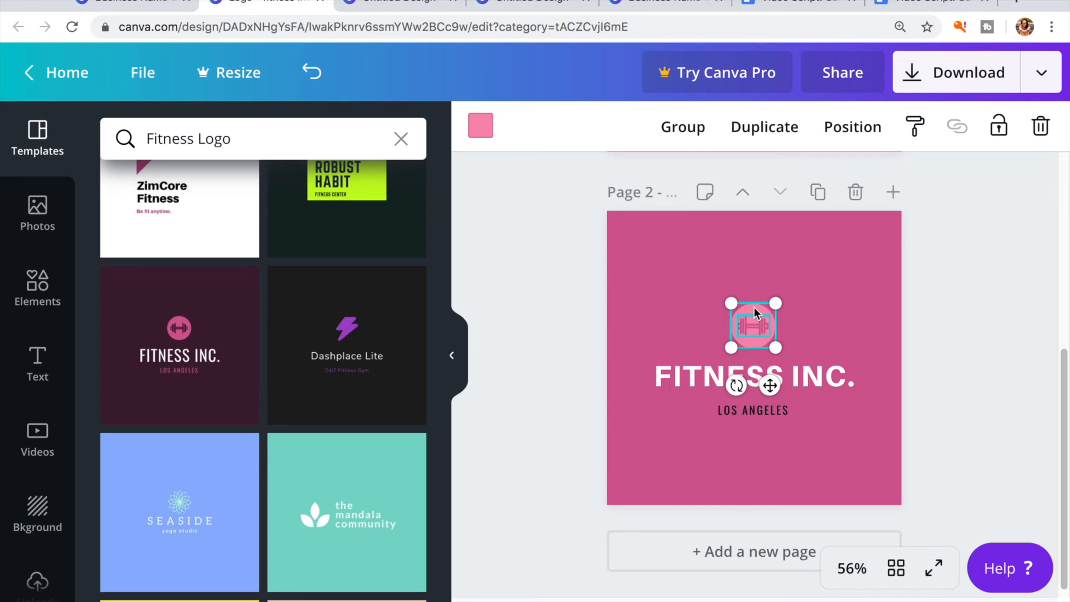
{"action": "left_click_drag", "start_coordinate": [757, 309], "coordinate": [641, 357]}
Shift the FITNESS INC. text to the right on page 2 and place the dumbbell icon with its circle directly beside it
{"action": "left_click", "coordinate": [734, 371]}
{"action": "left_click_drag", "start_coordinate": [734, 371], "coordinate": [761, 350]}
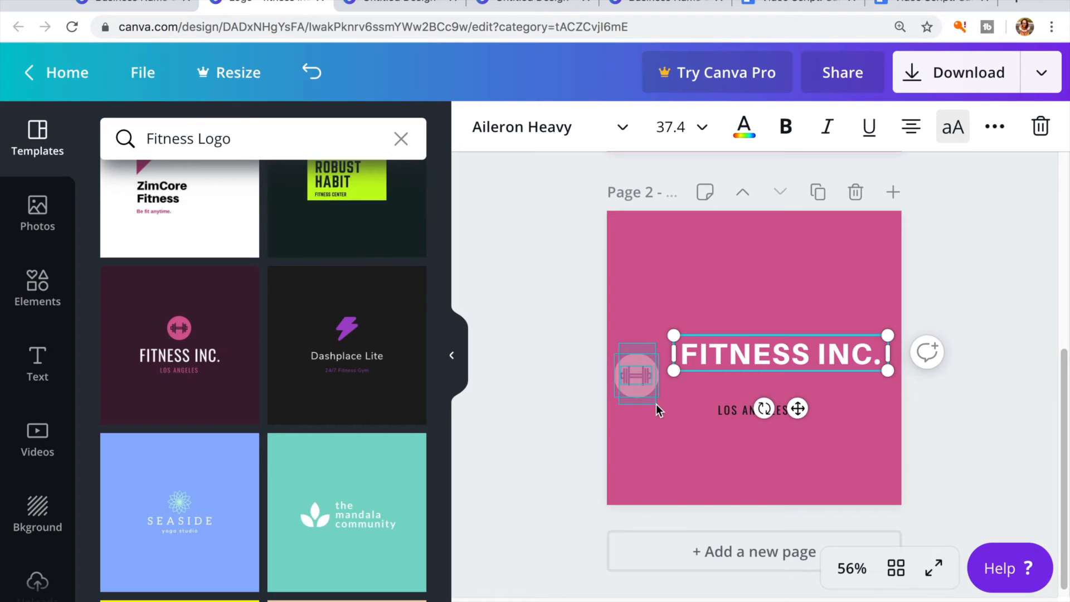
{"action": "left_click", "coordinate": [652, 387]}
{"action": "left_click_drag", "start_coordinate": [638, 378], "coordinate": [649, 357]}
Move the LOS ANGELES text on page 2 up to sit just beneath FITNESS INC
{"action": "left_click", "coordinate": [734, 440]}
{"action": "left_click_drag", "start_coordinate": [748, 412], "coordinate": [774, 381]}
{"action": "left_click", "coordinate": [836, 430]}
{"action": "left_click", "coordinate": [748, 383]}
{"action": "left_click", "coordinate": [836, 419]}
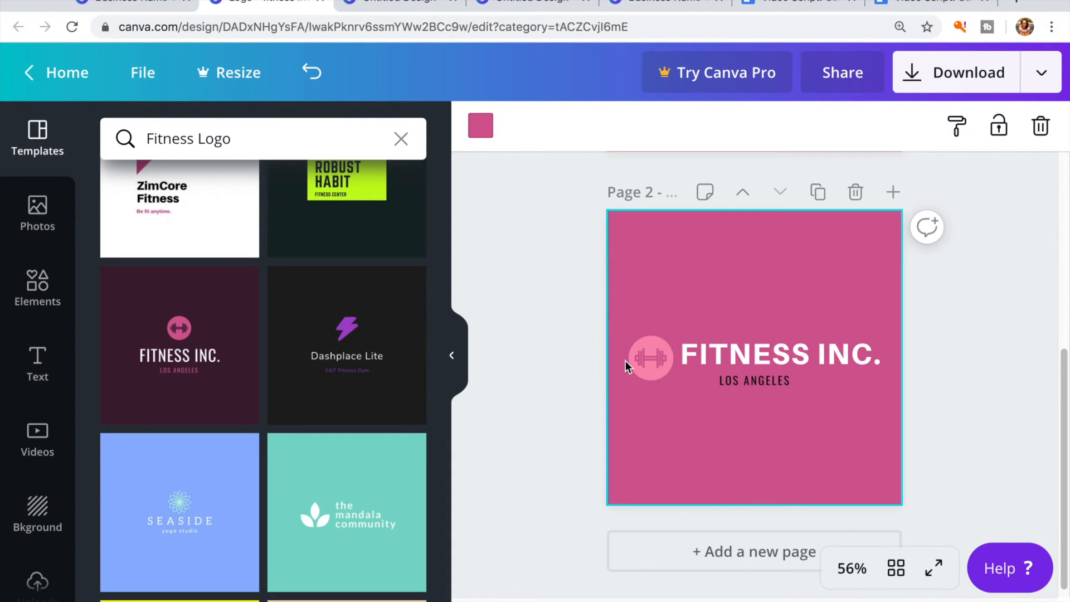
{"action": "left_click", "coordinate": [649, 365]}
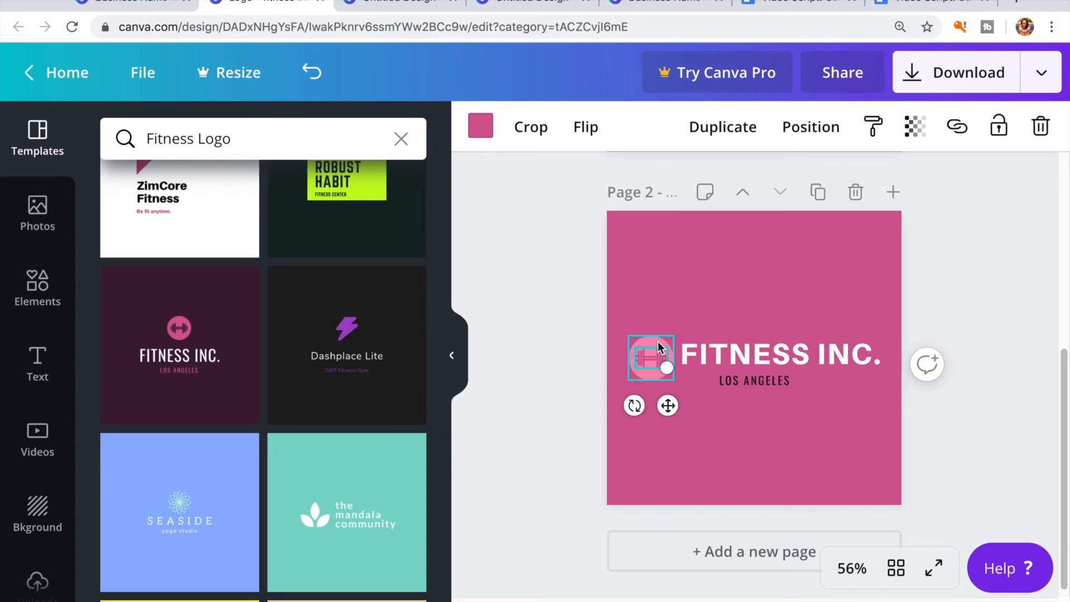
{"action": "left_click", "coordinate": [657, 339]}
{"action": "mouse_move", "coordinate": [671, 334]}
{"action": "left_mouse_down"}
{"action": "mouse_move", "coordinate": [659, 342]}
{"action": "mouse_move", "coordinate": [668, 334]}
{"action": "left_mouse_up"}
{"action": "key", "text": "super+z"}
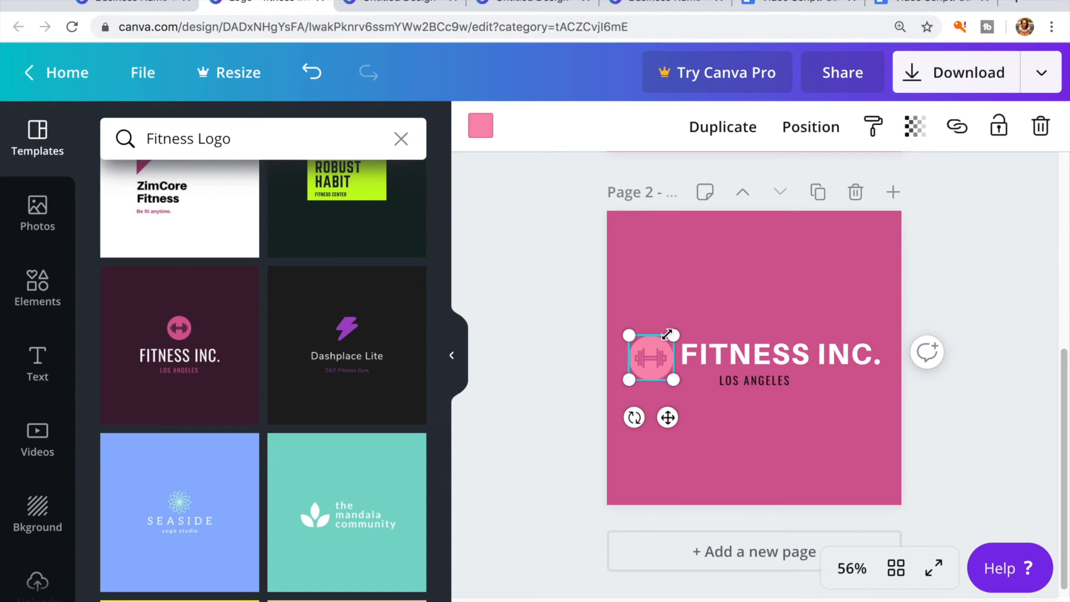
Shrink the dumbbell icon and its circle together on page 2 to match the height of the FITNESS INC. text box
{"action": "left_click_drag", "start_coordinate": [616, 317], "coordinate": [672, 392]}
{"action": "left_click_drag", "start_coordinate": [673, 335], "coordinate": [657, 351]}
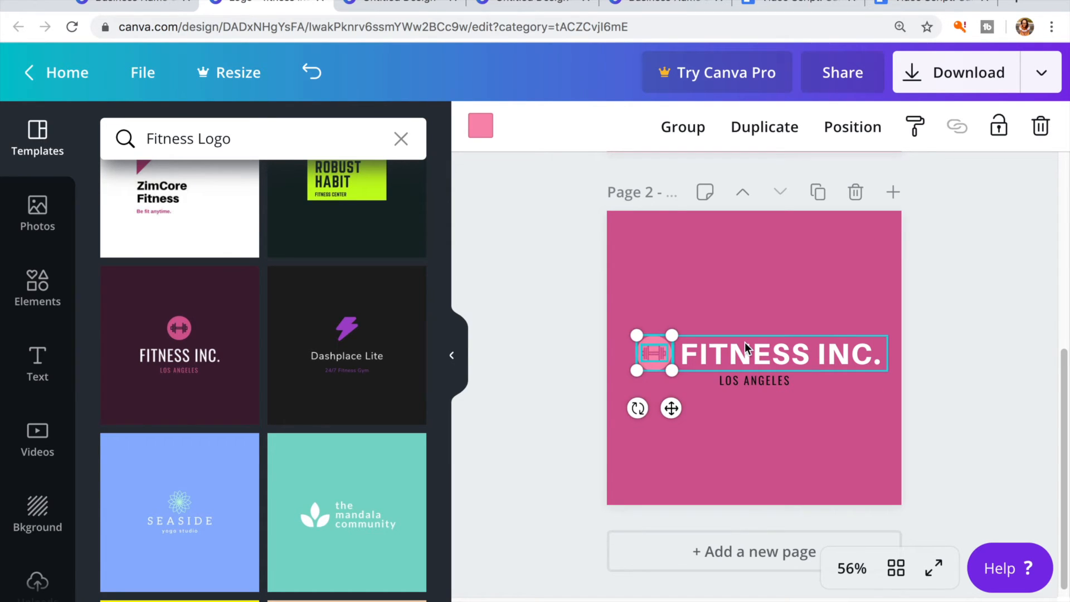
{"action": "scroll", "coordinate": [745, 342], "scroll_direction": "up", "scroll_amount": 5}
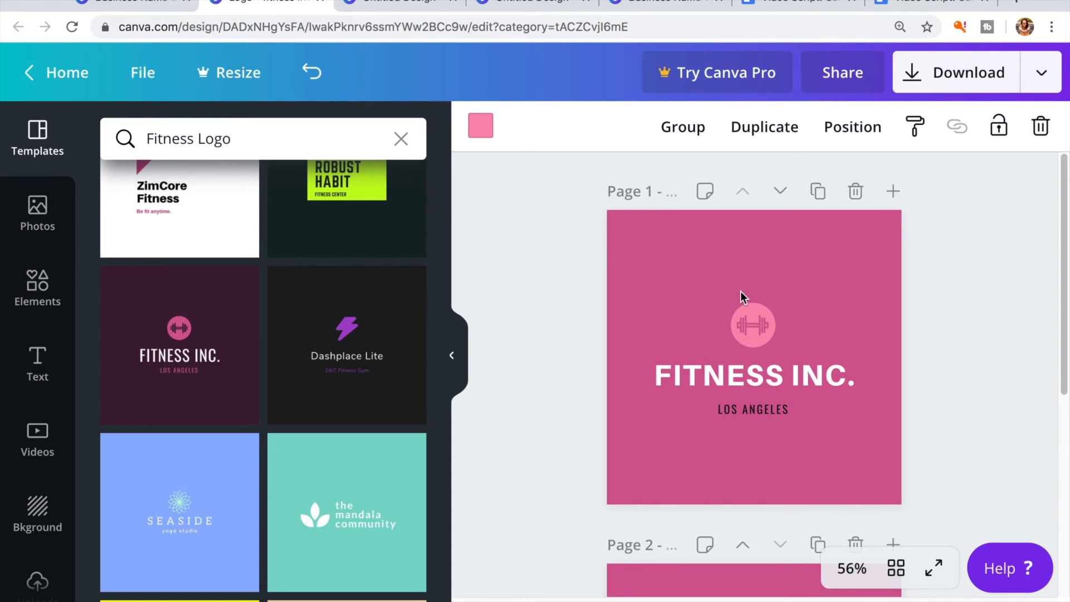
{"action": "scroll", "coordinate": [741, 292], "scroll_direction": "down", "scroll_amount": 5}
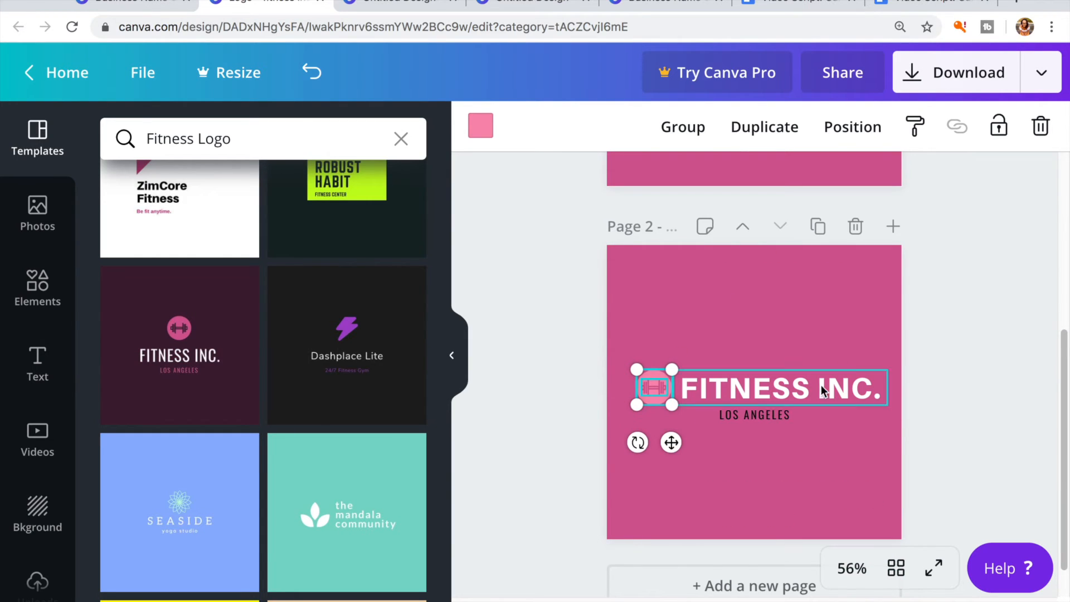
{"action": "left_click", "coordinate": [758, 345]}
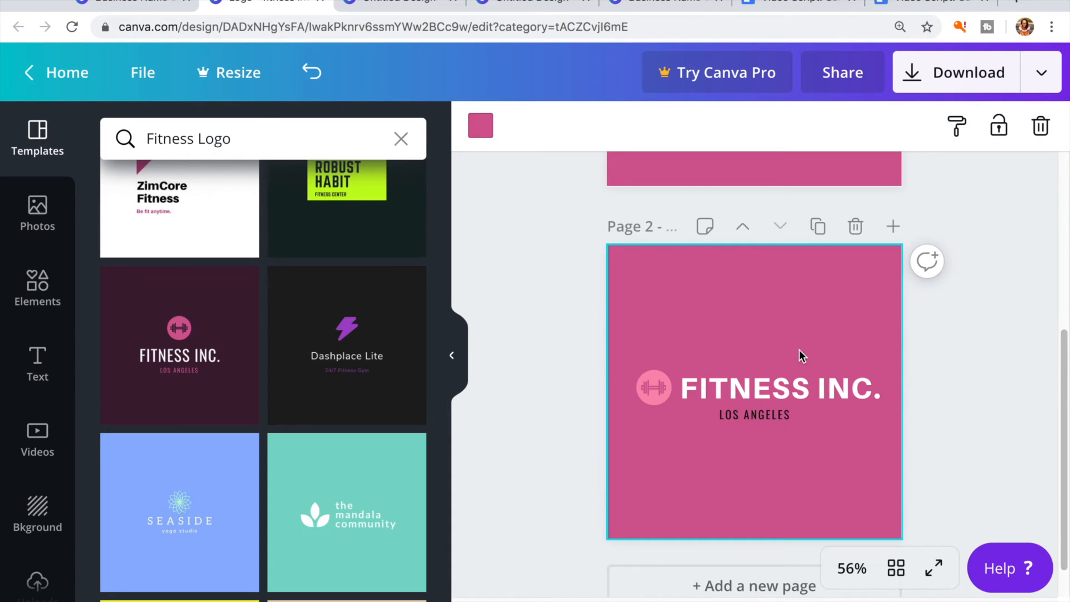
Copy page 2 and delete the FITNESS INC. and LOS ANGELES text from the copy on page 3
{"action": "scroll", "coordinate": [800, 350], "scroll_direction": "up", "scroll_amount": 1}
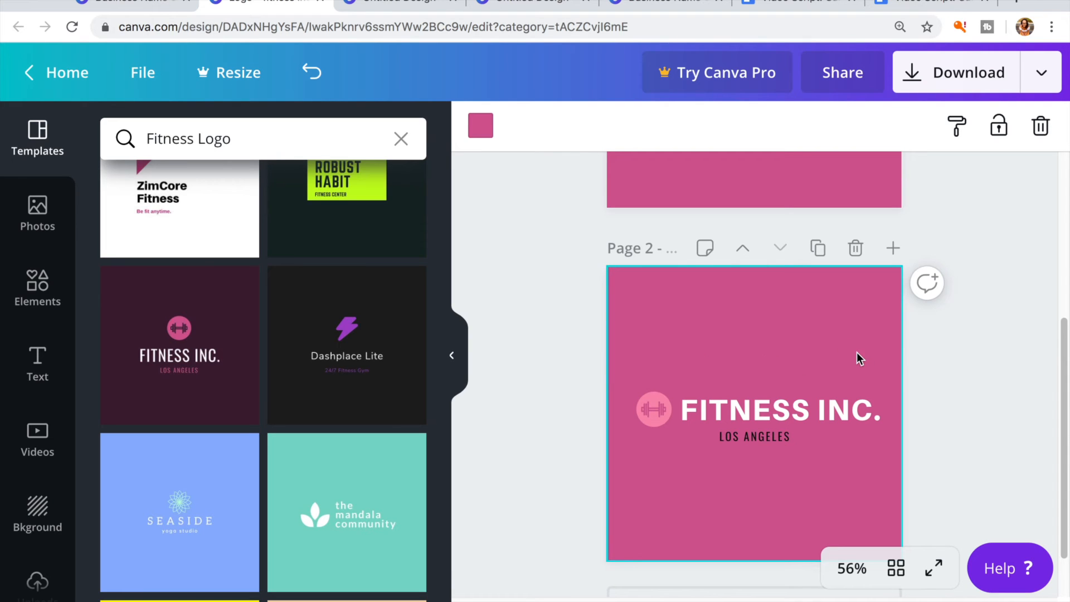
{"action": "scroll", "coordinate": [854, 356], "scroll_direction": "up", "scroll_amount": 5}
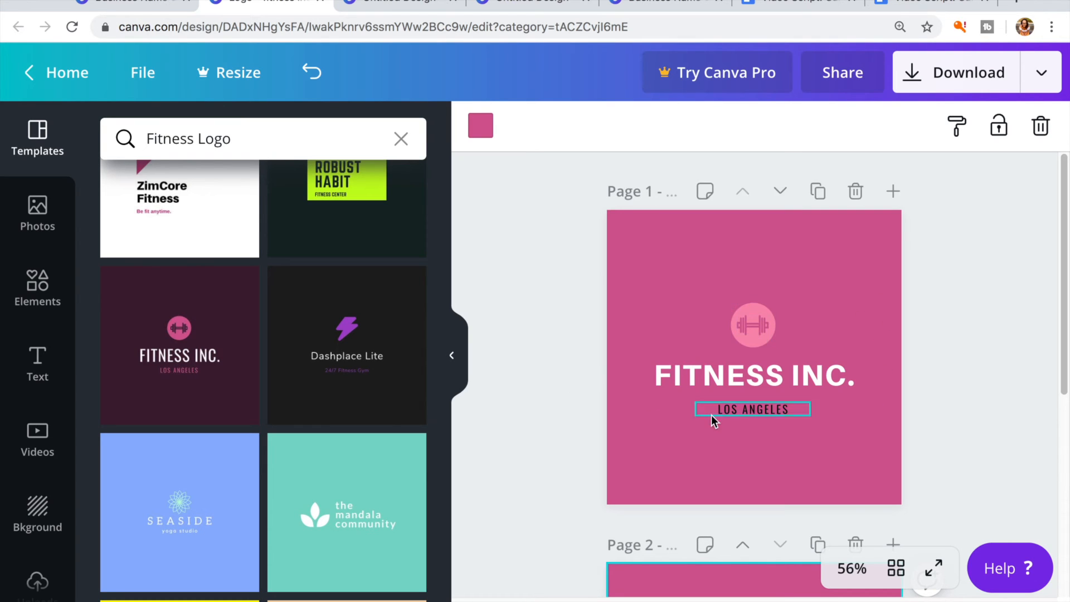
{"action": "scroll", "coordinate": [712, 415], "scroll_direction": "down", "scroll_amount": 5}
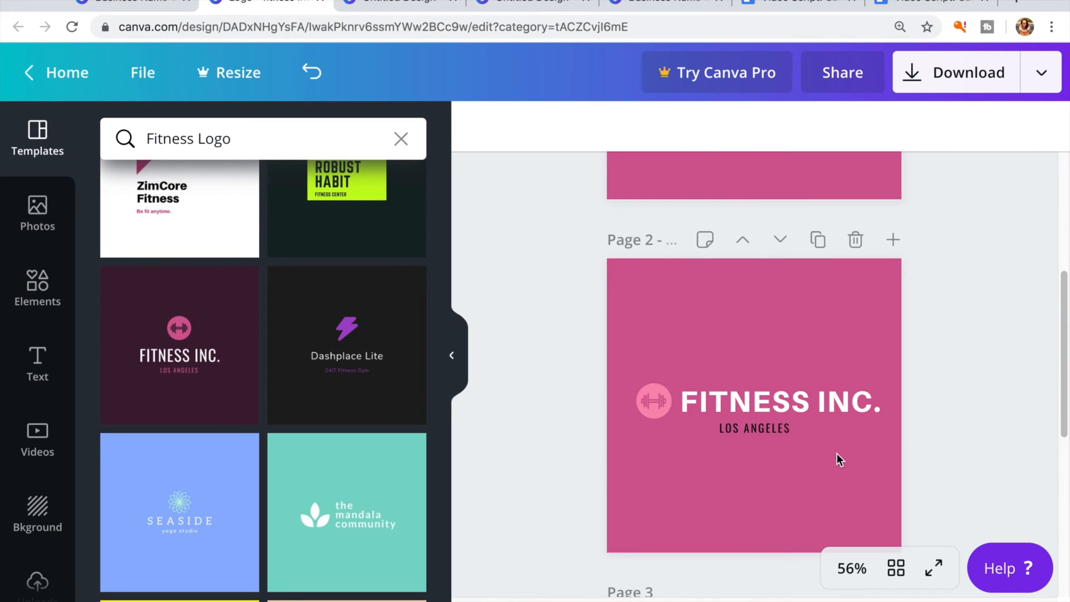
{"action": "left_click", "coordinate": [818, 239]}
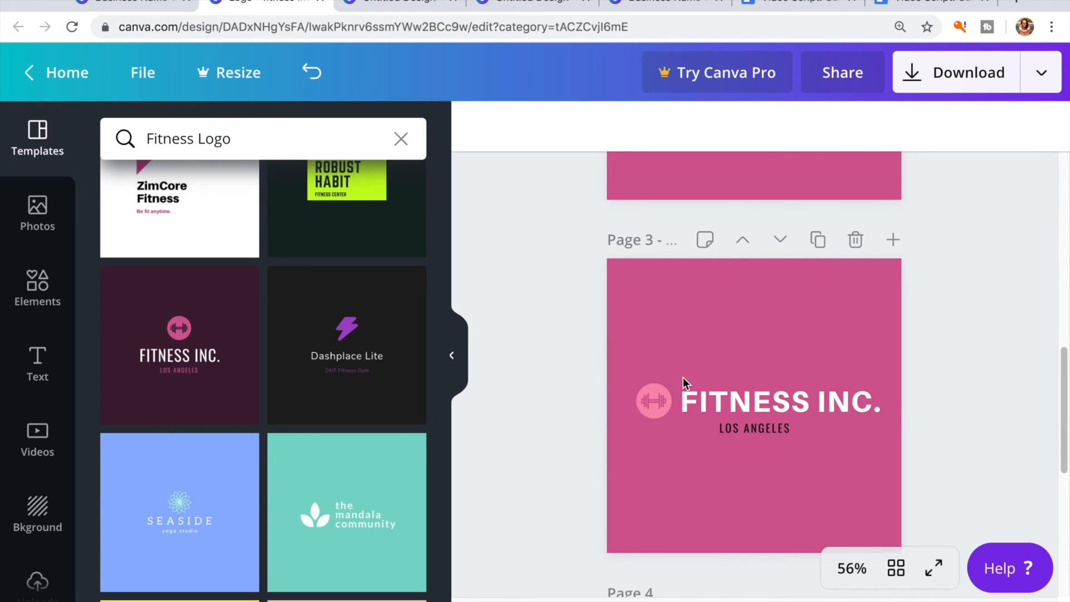
{"action": "left_click_drag", "start_coordinate": [704, 386], "coordinate": [807, 433]}
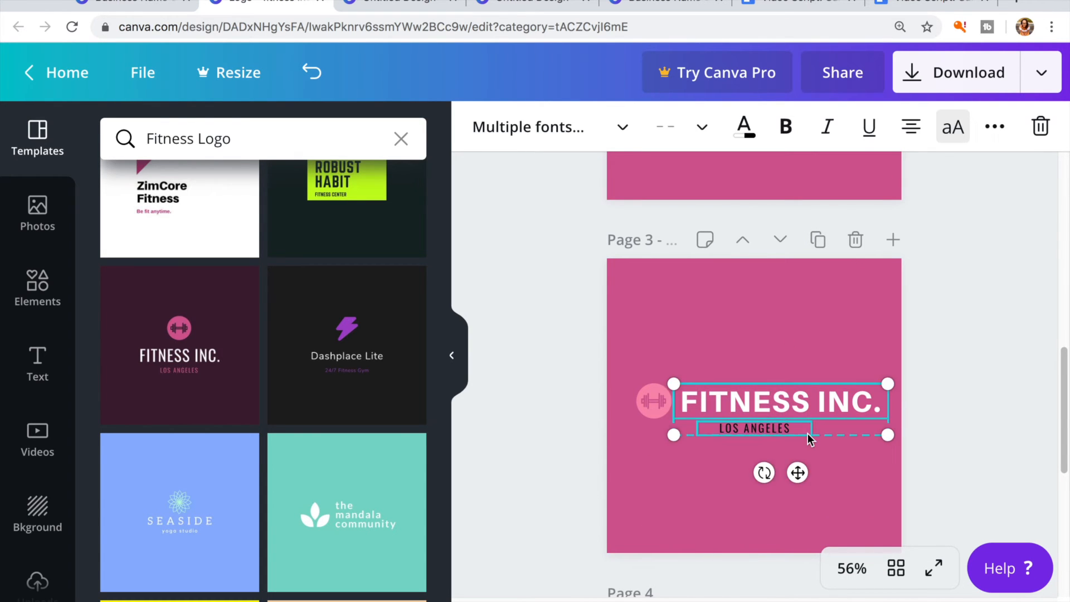
{"action": "key", "text": "Delete"}
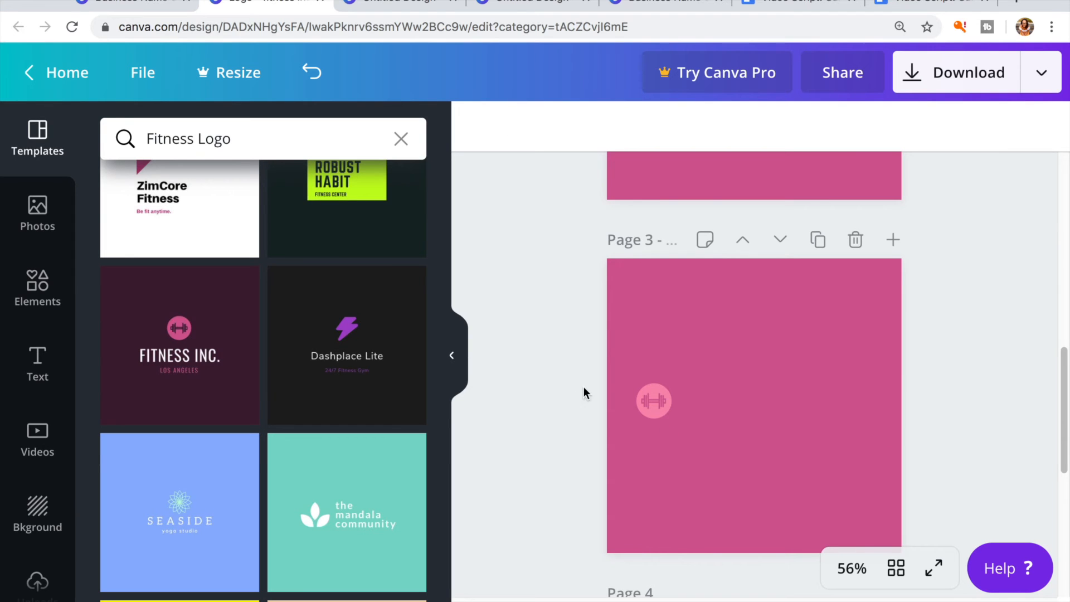
Enlarge the dumbbell icon with its circle on page 3 and center it on the page
{"action": "left_click_drag", "start_coordinate": [627, 366], "coordinate": [755, 301]}
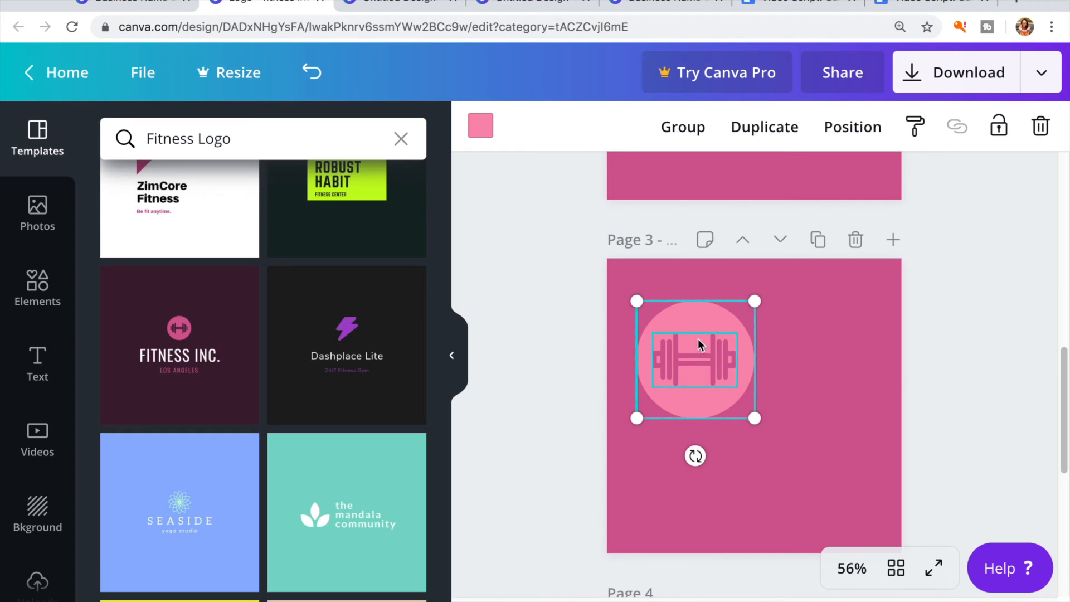
{"action": "left_click_drag", "start_coordinate": [696, 332], "coordinate": [755, 378]}
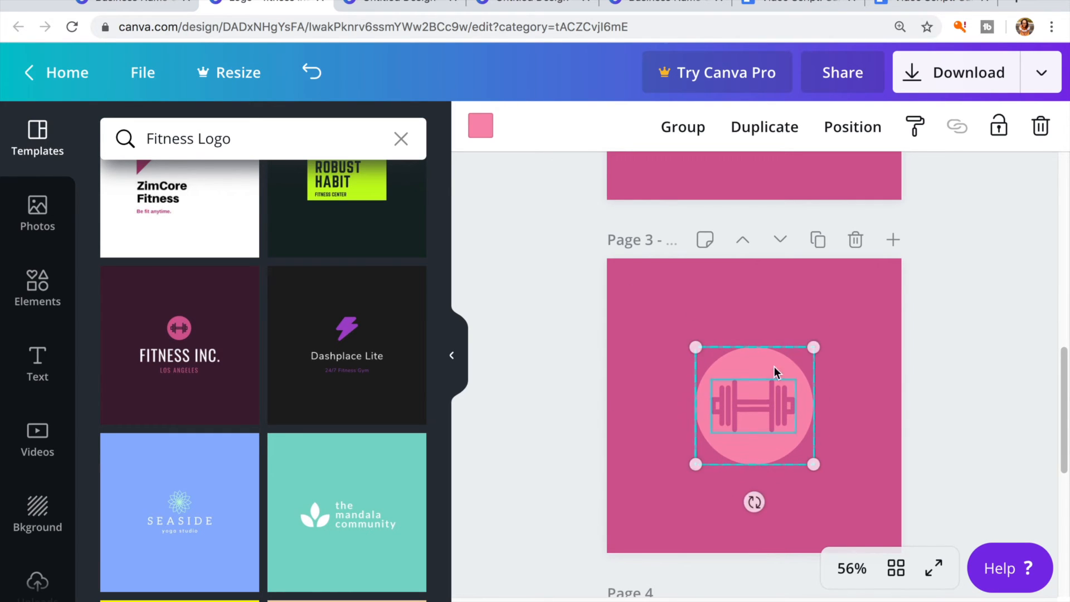
{"action": "left_click", "coordinate": [840, 329]}
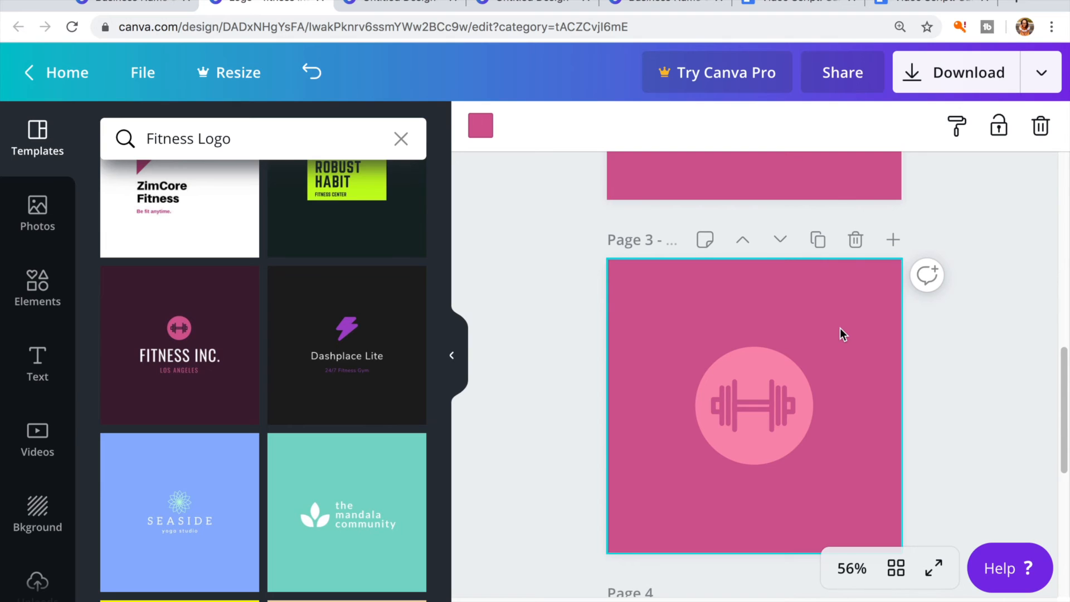
Compare the stacked, horizontal and icon-only logo variations on pages 1 to 3
{"action": "scroll", "coordinate": [840, 329], "scroll_direction": "up", "scroll_amount": 1}
{"action": "scroll", "coordinate": [841, 328], "scroll_direction": "up", "scroll_amount": 4}
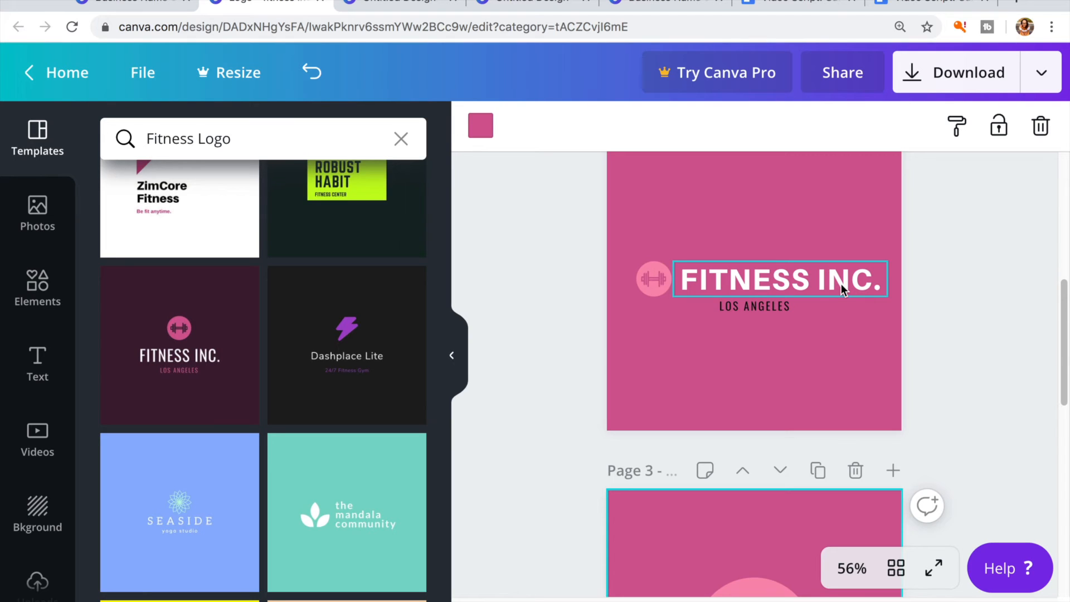
{"action": "scroll", "coordinate": [809, 329], "scroll_direction": "down", "scroll_amount": 1}
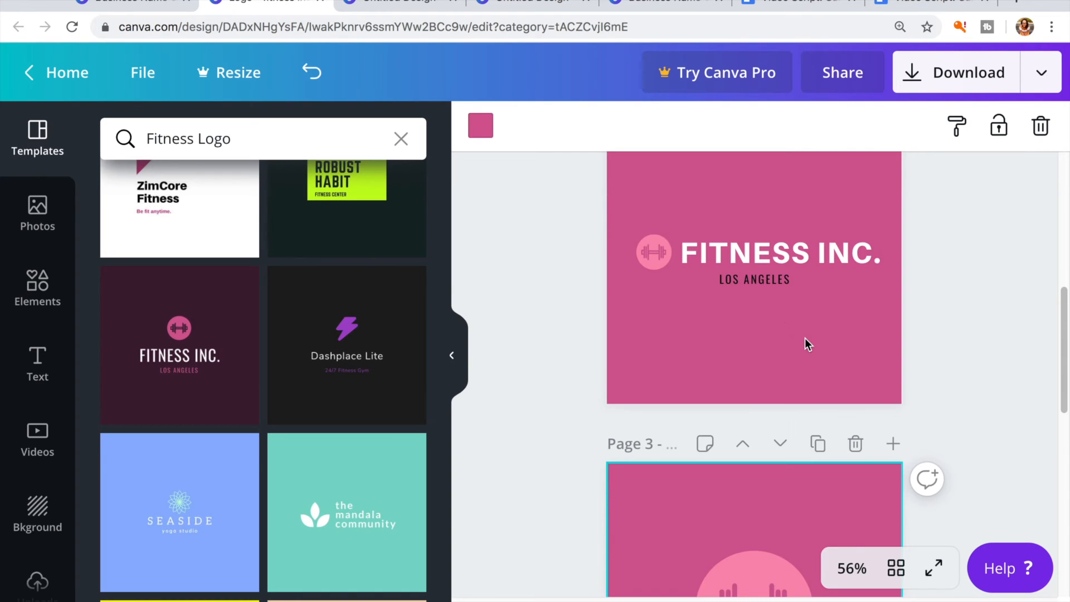
{"action": "scroll", "coordinate": [806, 344], "scroll_direction": "down", "scroll_amount": 3}
{"action": "scroll", "coordinate": [808, 345], "scroll_direction": "up", "scroll_amount": 1}
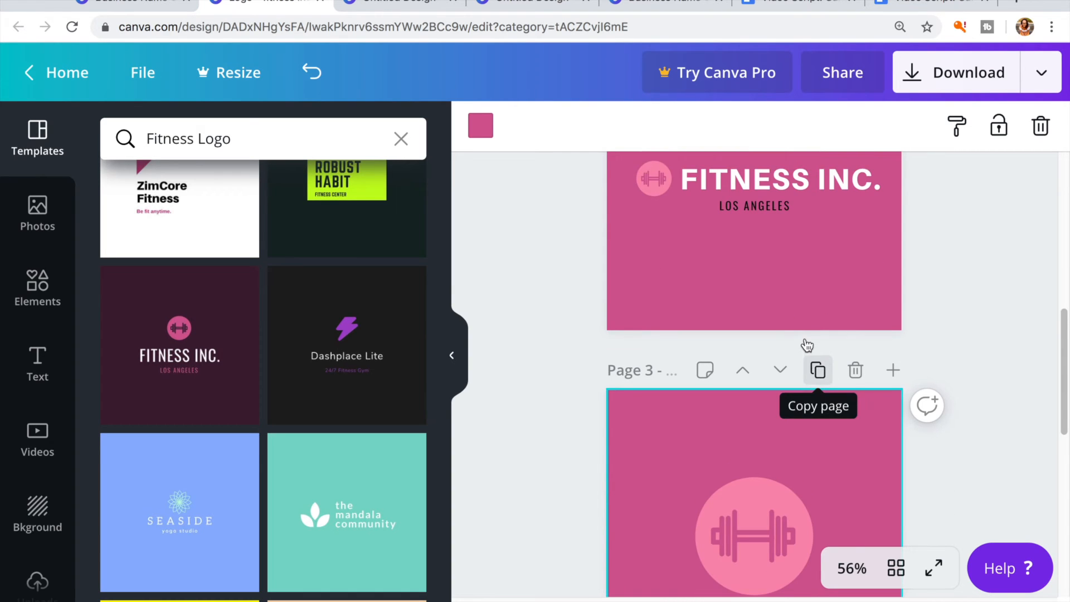
{"action": "scroll", "coordinate": [807, 342], "scroll_direction": "up", "scroll_amount": 15}
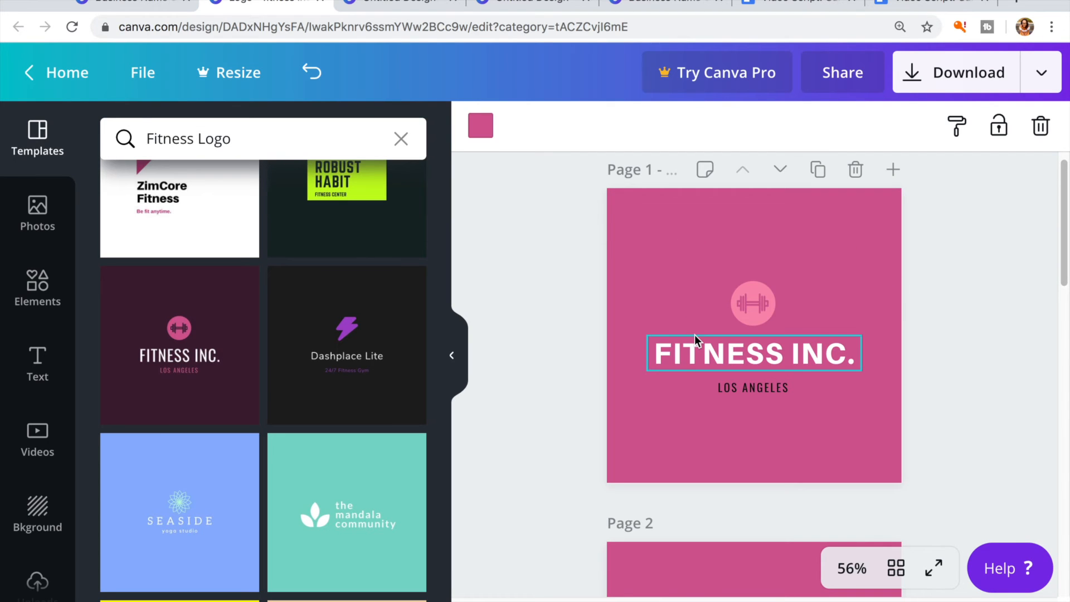
{"action": "scroll", "coordinate": [694, 334], "scroll_direction": "down", "scroll_amount": 7}
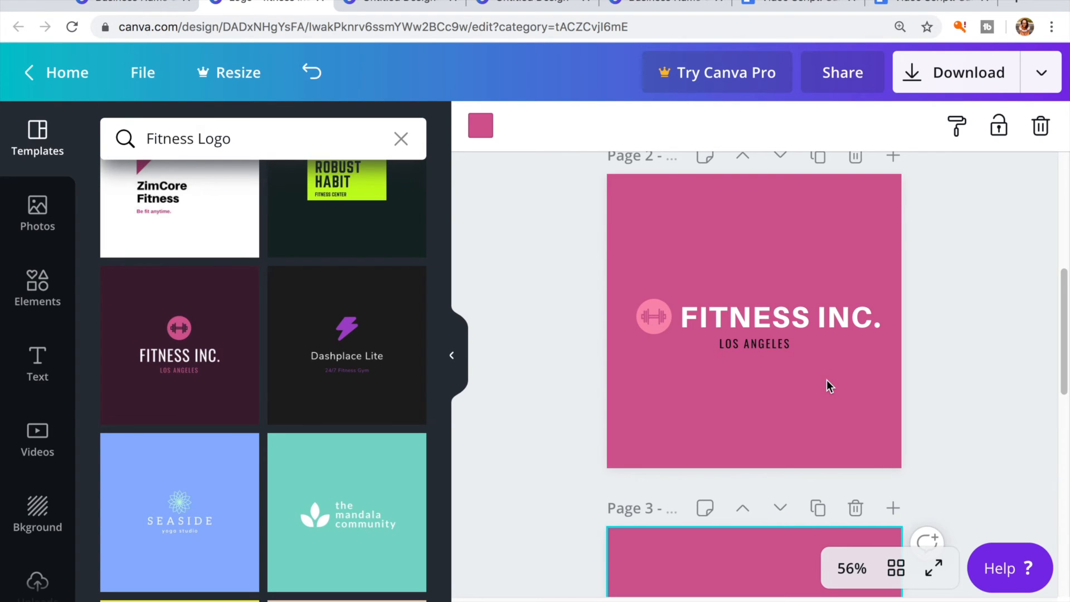
{"action": "scroll", "coordinate": [827, 385], "scroll_direction": "up", "scroll_amount": 3}
{"action": "scroll", "coordinate": [828, 385], "scroll_direction": "up", "scroll_amount": 2}
{"action": "scroll", "coordinate": [828, 385], "scroll_direction": "down", "scroll_amount": 3}
{"action": "scroll", "coordinate": [827, 385], "scroll_direction": "down", "scroll_amount": 7}
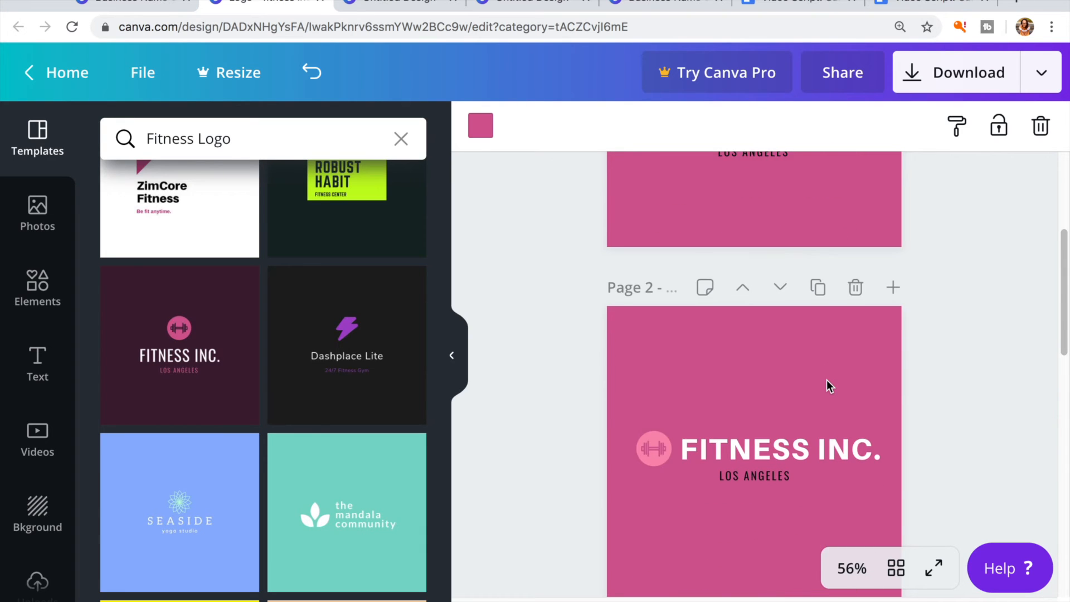
{"action": "scroll", "coordinate": [827, 388], "scroll_direction": "down", "scroll_amount": 2}
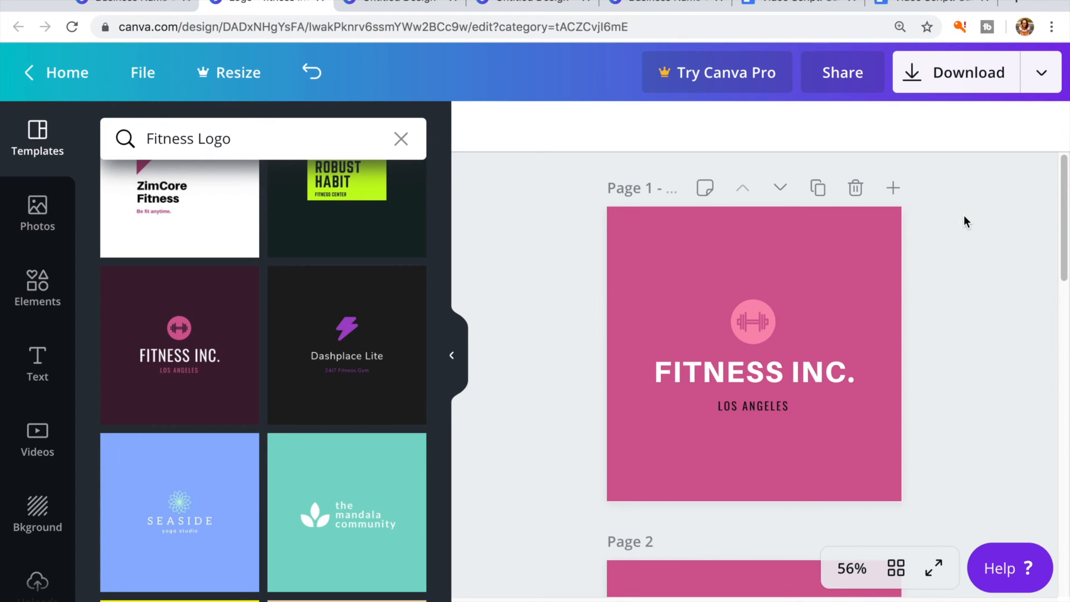
Search the element library for laptop graphics and look through the available icons
{"action": "left_click", "coordinate": [761, 324]}
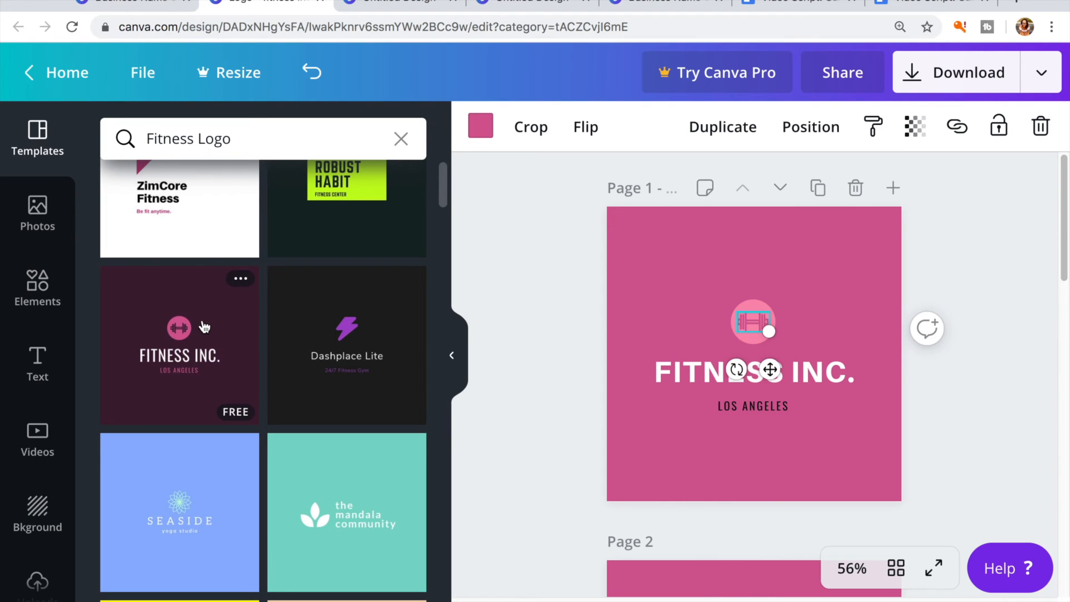
{"action": "left_click", "coordinate": [49, 287]}
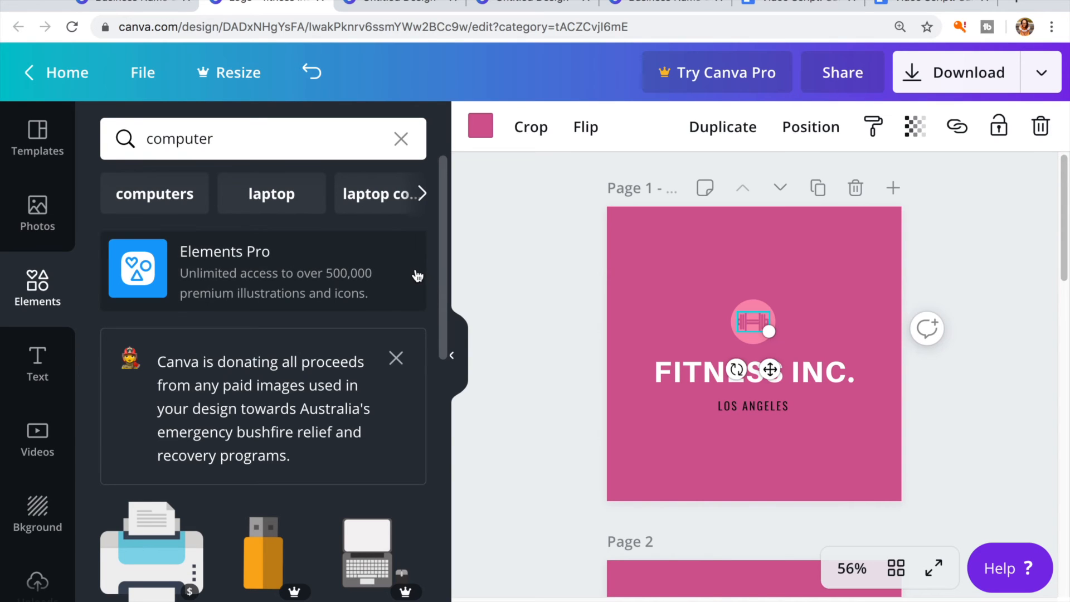
{"action": "scroll", "coordinate": [417, 276], "scroll_direction": "down", "scroll_amount": 1}
{"action": "left_click", "coordinate": [271, 199]}
{"action": "scroll", "coordinate": [271, 201], "scroll_direction": "down", "scroll_amount": 3}
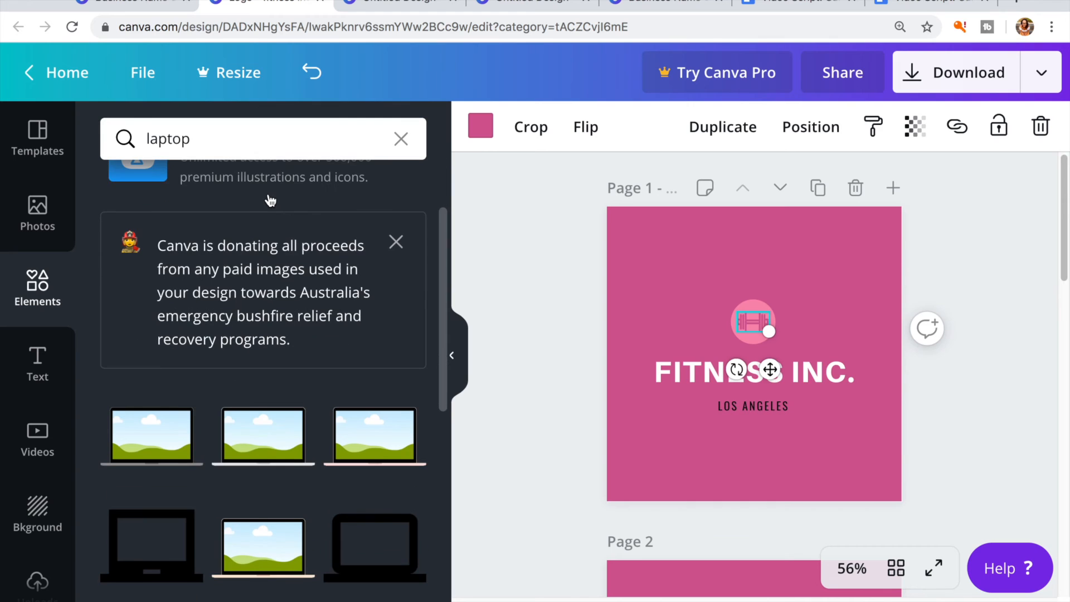
{"action": "scroll", "coordinate": [271, 199], "scroll_direction": "up", "scroll_amount": 2}
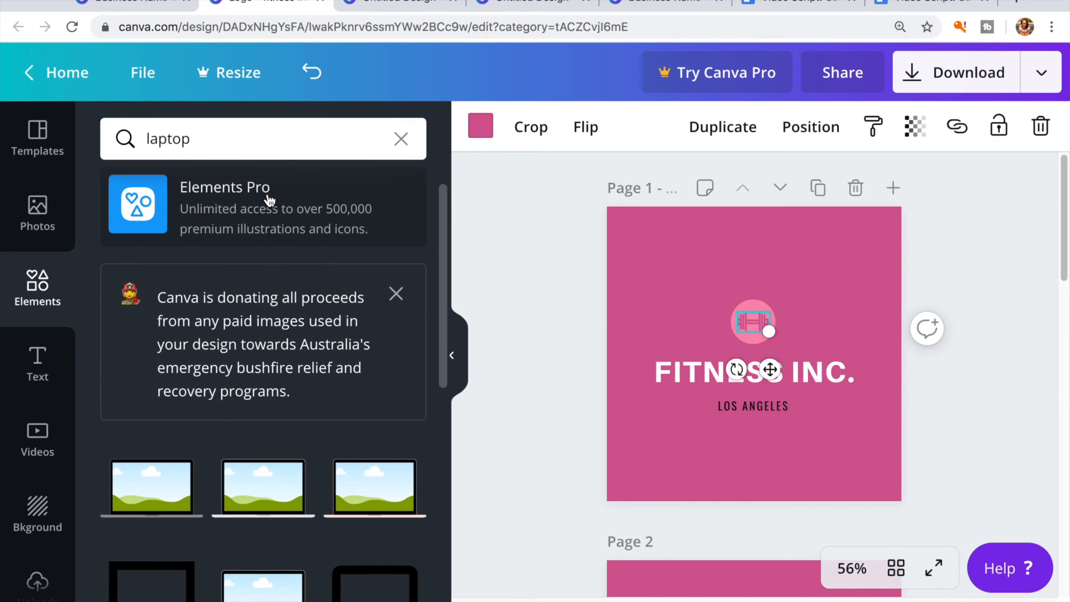
{"action": "scroll", "coordinate": [270, 201], "scroll_direction": "up", "scroll_amount": 2}
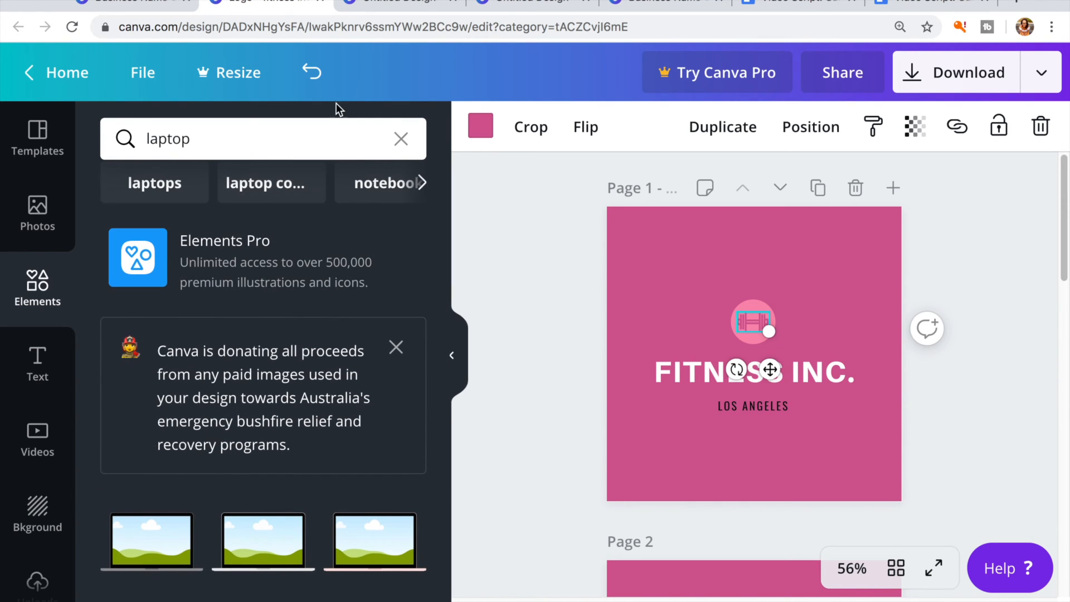
Search the elements for fitness and add the green outlined heart with a cross to page 1
{"action": "double_click", "coordinate": [317, 132]}
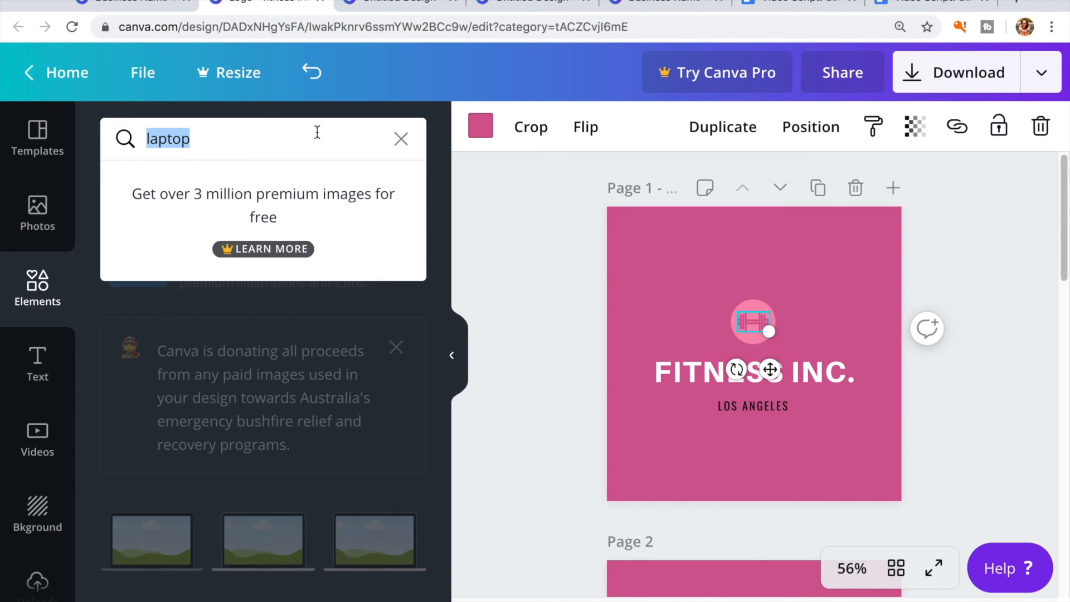
{"action": "type", "text": "fitn"}
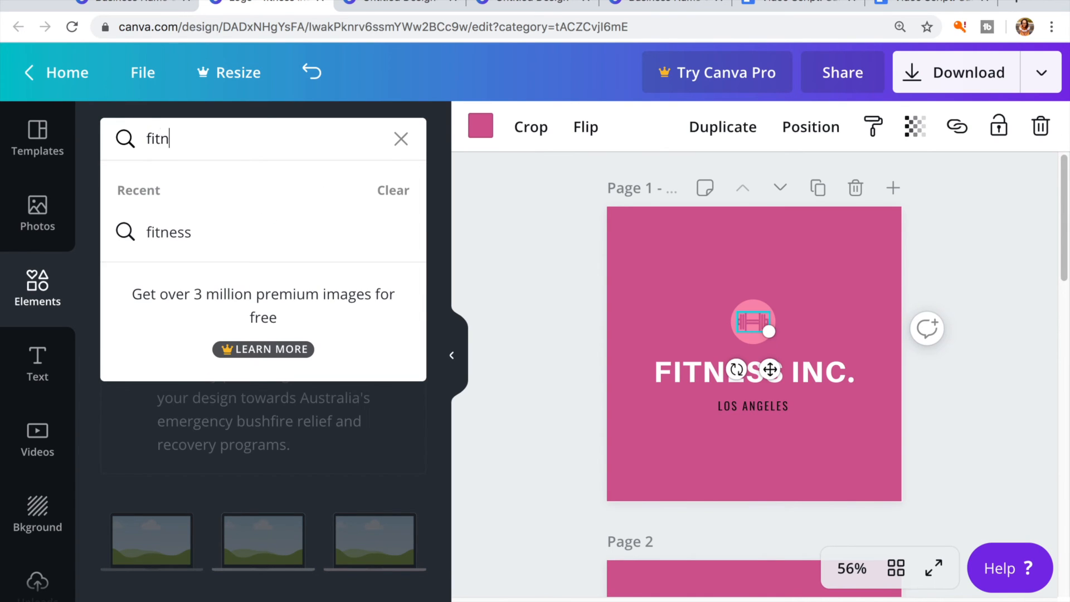
{"action": "type", "text": "ess"}
{"action": "key", "text": "Return"}
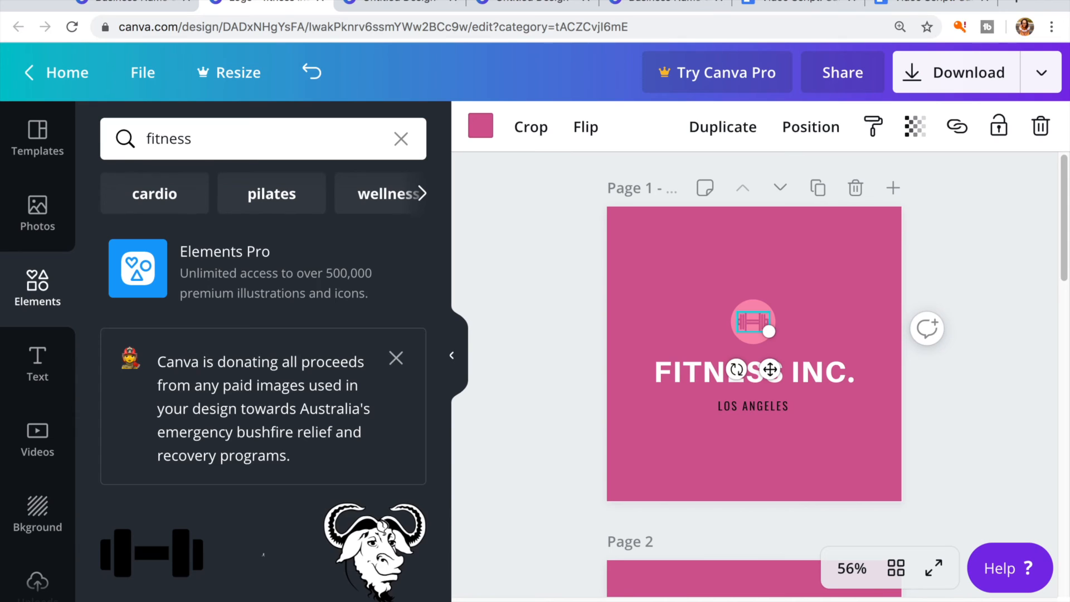
{"action": "scroll", "coordinate": [285, 241], "scroll_direction": "down", "scroll_amount": 5}
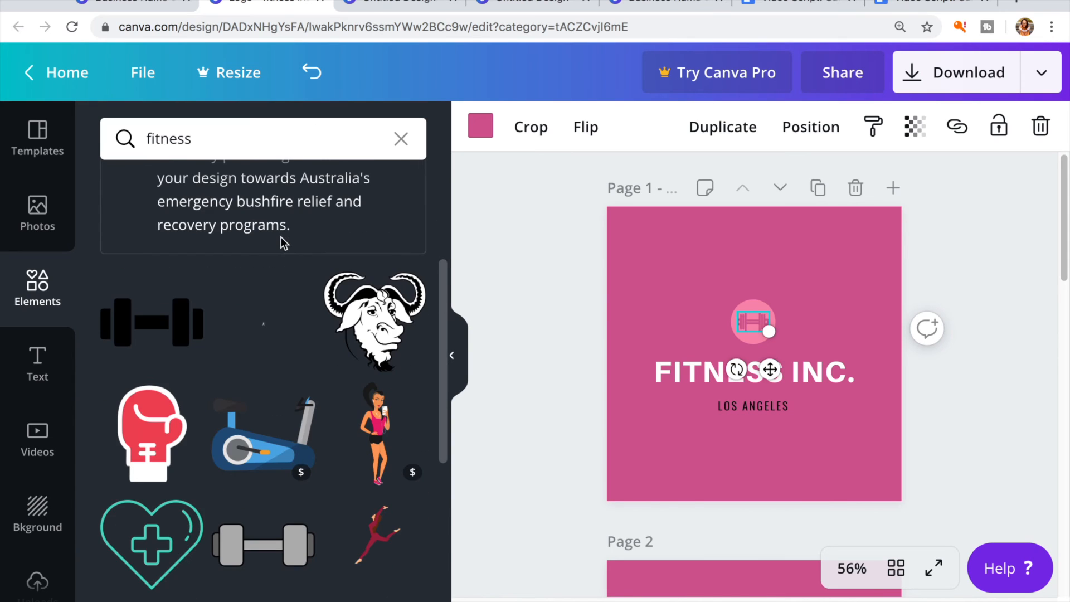
{"action": "scroll", "coordinate": [282, 237], "scroll_direction": "down", "scroll_amount": 1}
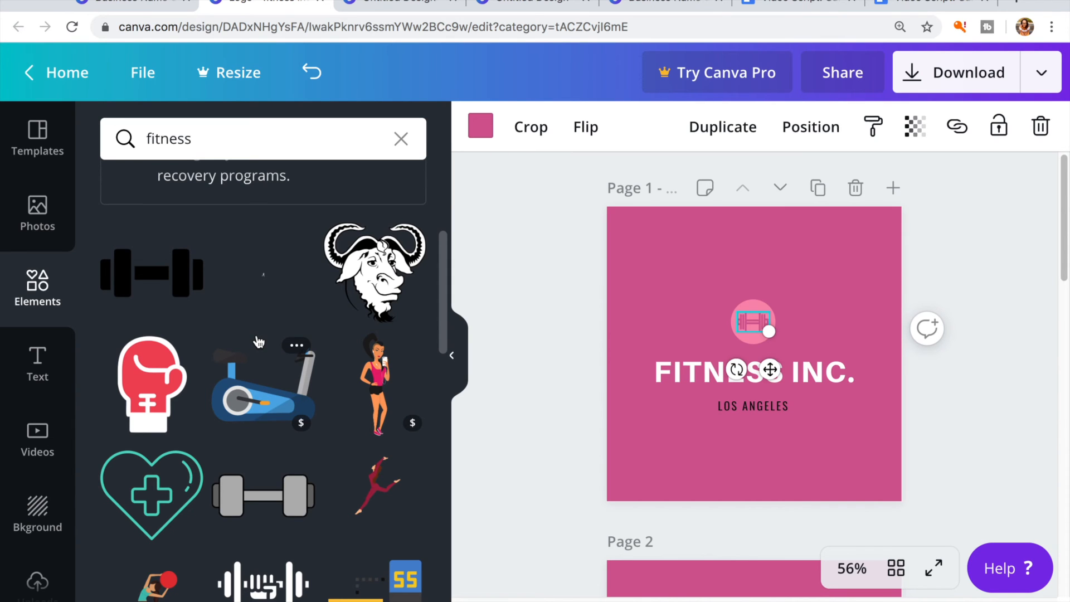
{"action": "scroll", "coordinate": [258, 341], "scroll_direction": "down", "scroll_amount": 10}
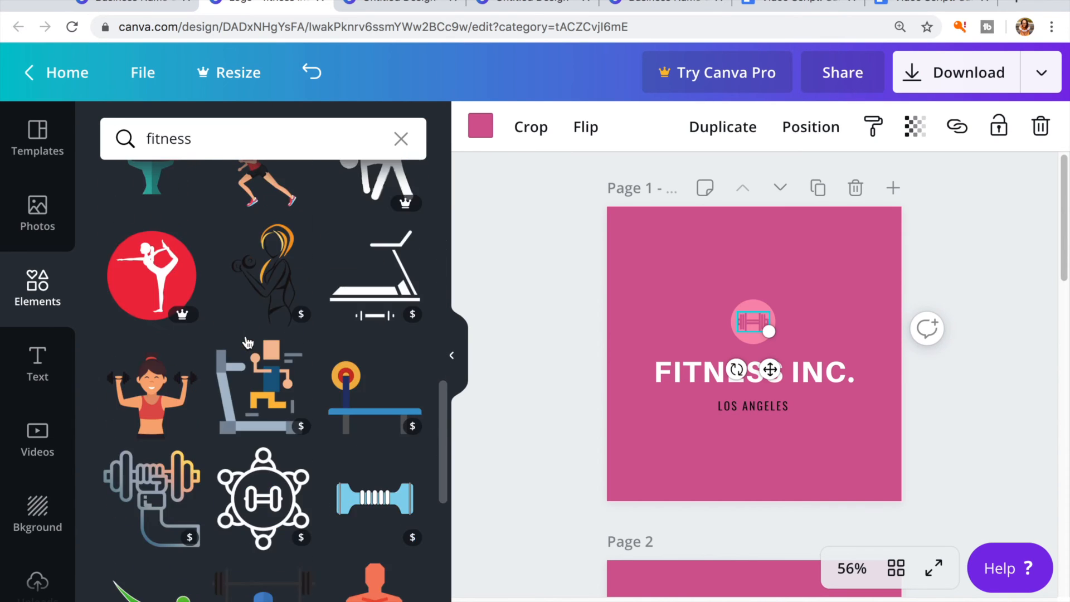
{"action": "scroll", "coordinate": [220, 301], "scroll_direction": "up", "scroll_amount": 1}
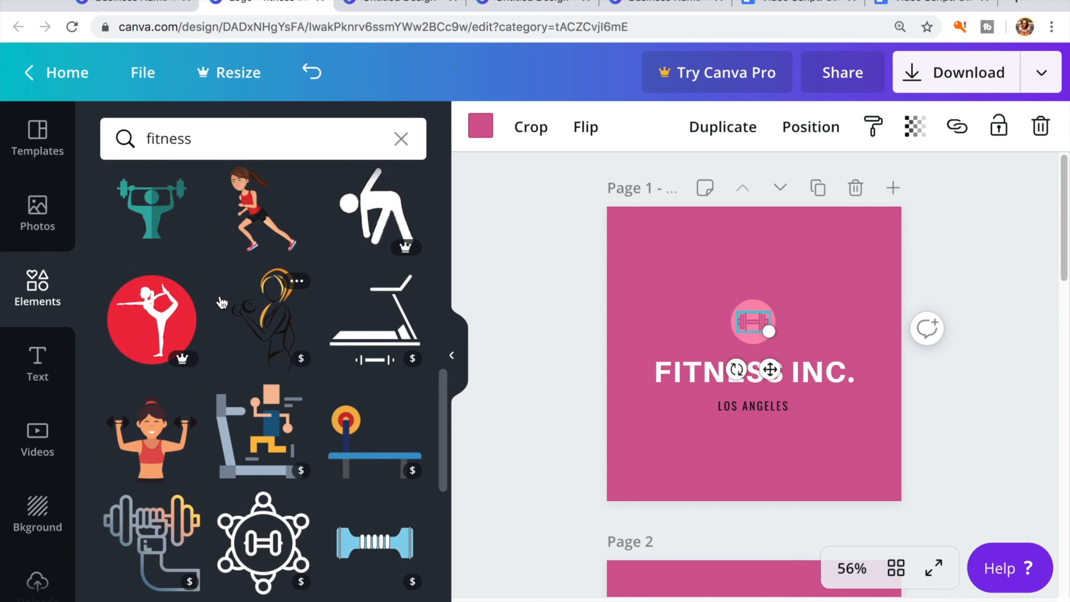
{"action": "scroll", "coordinate": [221, 301], "scroll_direction": "up", "scroll_amount": 1}
{"action": "scroll", "coordinate": [222, 302], "scroll_direction": "up", "scroll_amount": 1}
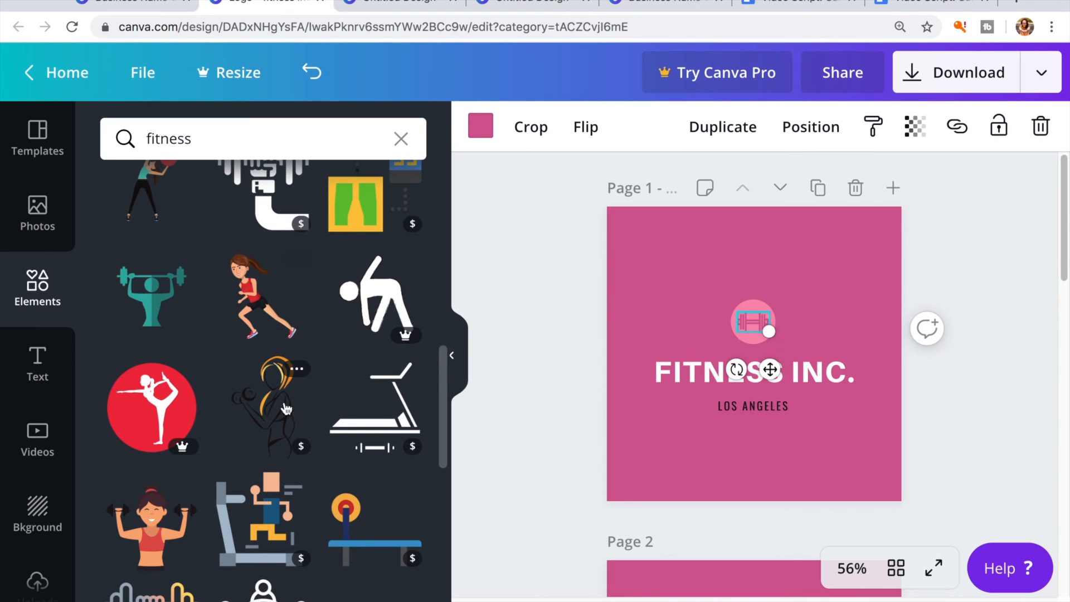
{"action": "mouse_move", "coordinate": [303, 447]}
{"action": "scroll", "coordinate": [285, 393], "scroll_direction": "up", "scroll_amount": 3}
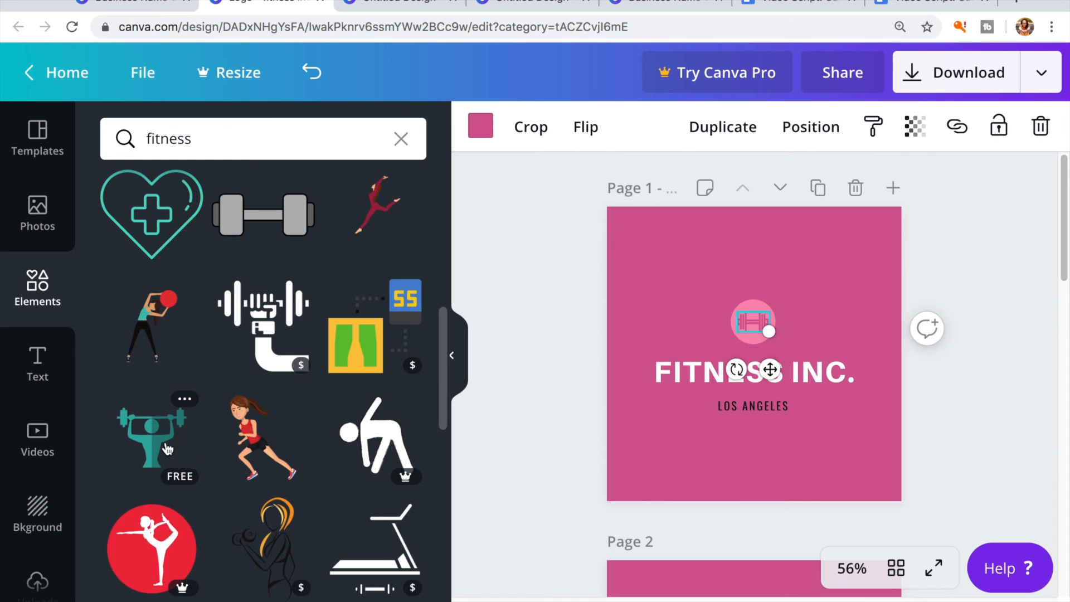
{"action": "scroll", "coordinate": [248, 361], "scroll_direction": "up", "scroll_amount": 1}
{"action": "scroll", "coordinate": [248, 361], "scroll_direction": "up", "scroll_amount": 2}
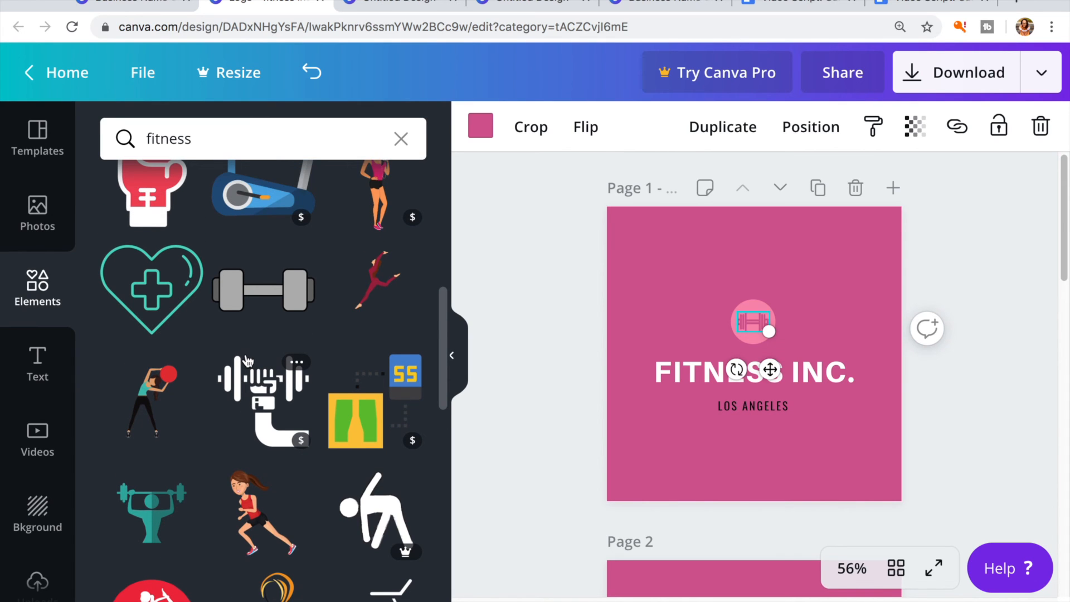
{"action": "left_click", "coordinate": [166, 297]}
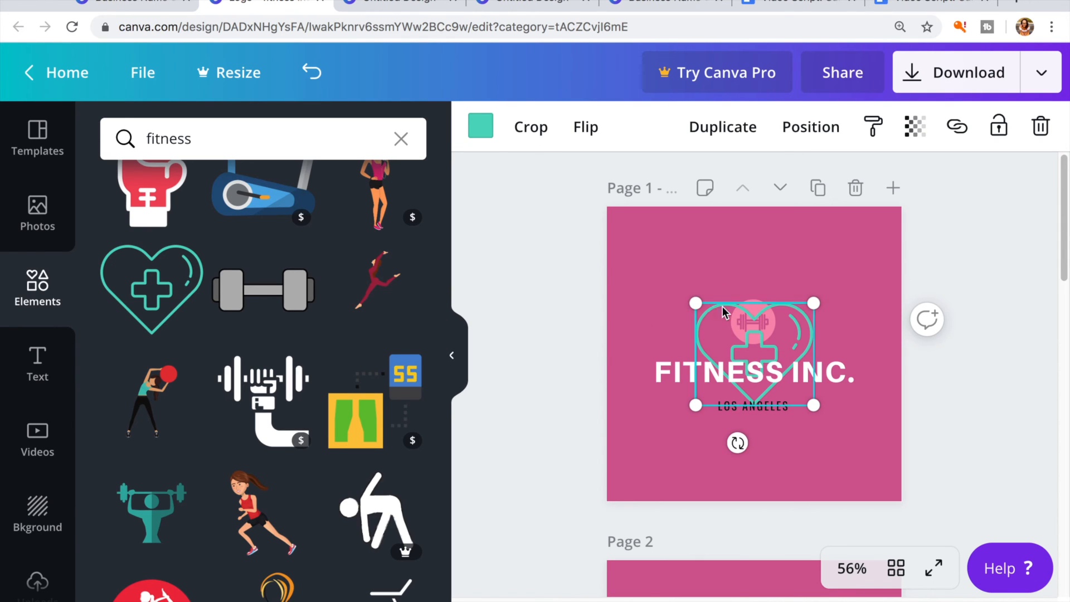
Replace the dumbbell in the page 1 circle with the heart icon, shrunk to fit inside
{"action": "left_click_drag", "start_coordinate": [813, 304], "coordinate": [734, 276]}
{"action": "left_click", "coordinate": [765, 330]}
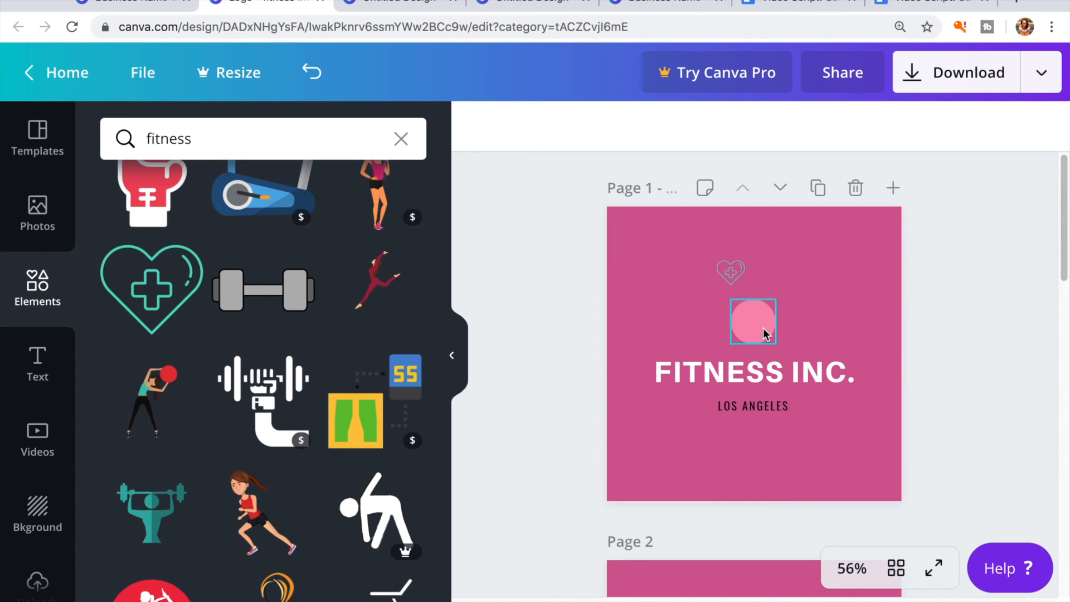
{"action": "left_click", "coordinate": [730, 269]}
{"action": "left_click_drag", "start_coordinate": [730, 268], "coordinate": [752, 312]}
Recolor the heart icon on page 1 with the dark pink document color used for the background
{"action": "left_click", "coordinate": [485, 128]}
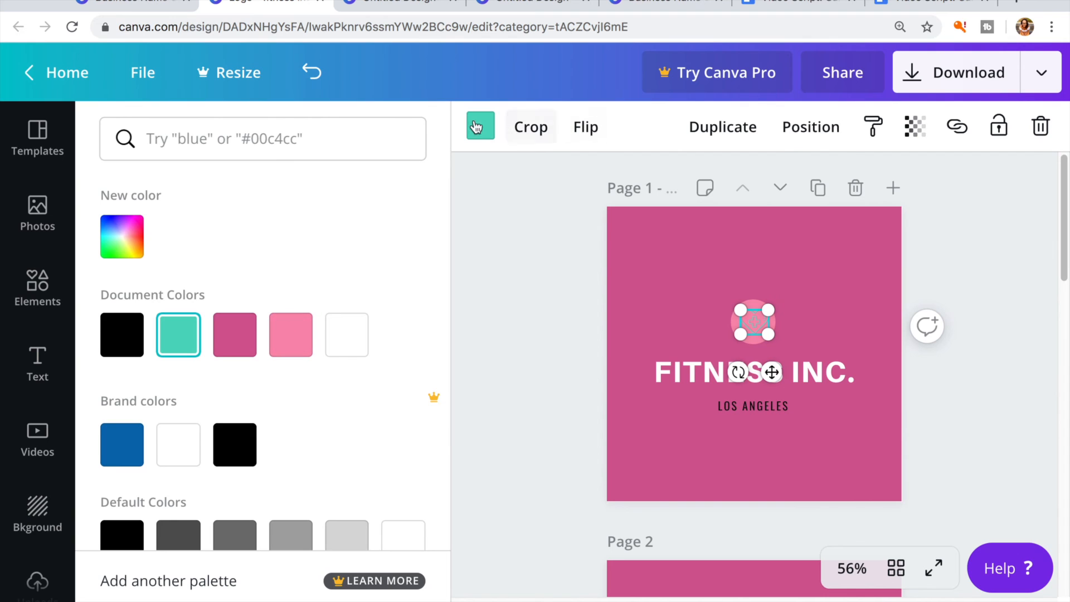
{"action": "left_click", "coordinate": [303, 356]}
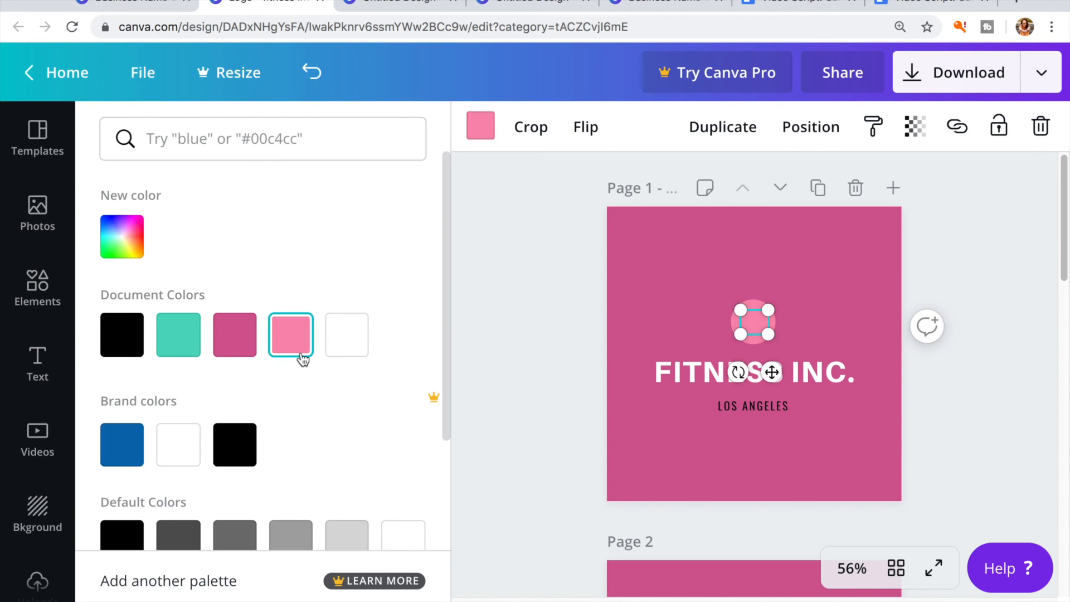
{"action": "left_click", "coordinate": [239, 341]}
{"action": "left_click", "coordinate": [629, 254]}
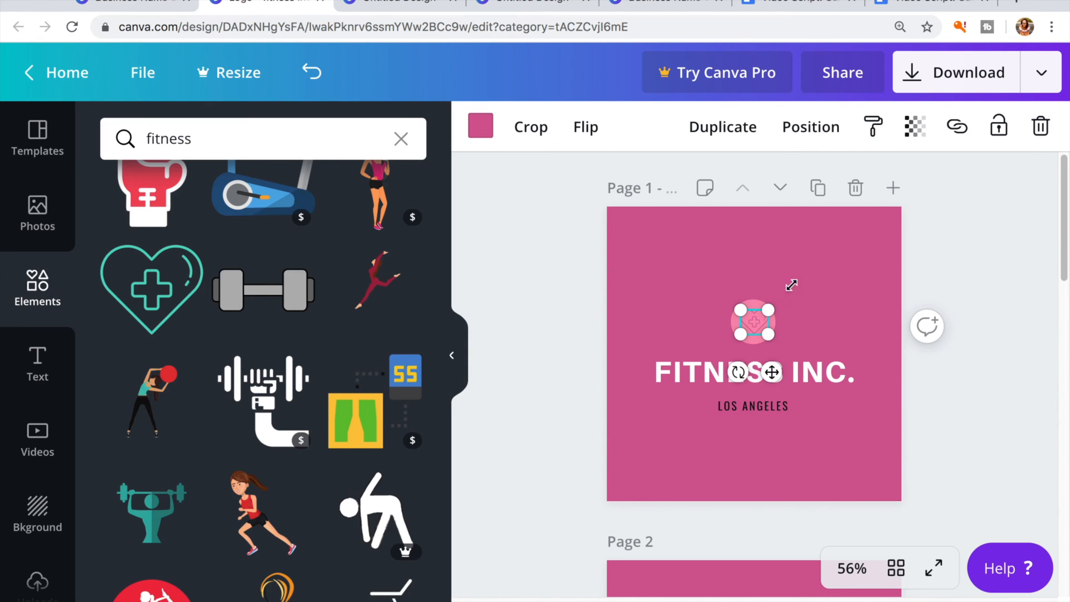
Enlarge the heart icon slightly so it fills more of the pink circle on page 1
{"action": "left_click_drag", "start_coordinate": [740, 310], "coordinate": [764, 334]}
{"action": "left_click", "coordinate": [848, 340]}
{"action": "left_click", "coordinate": [834, 332]}
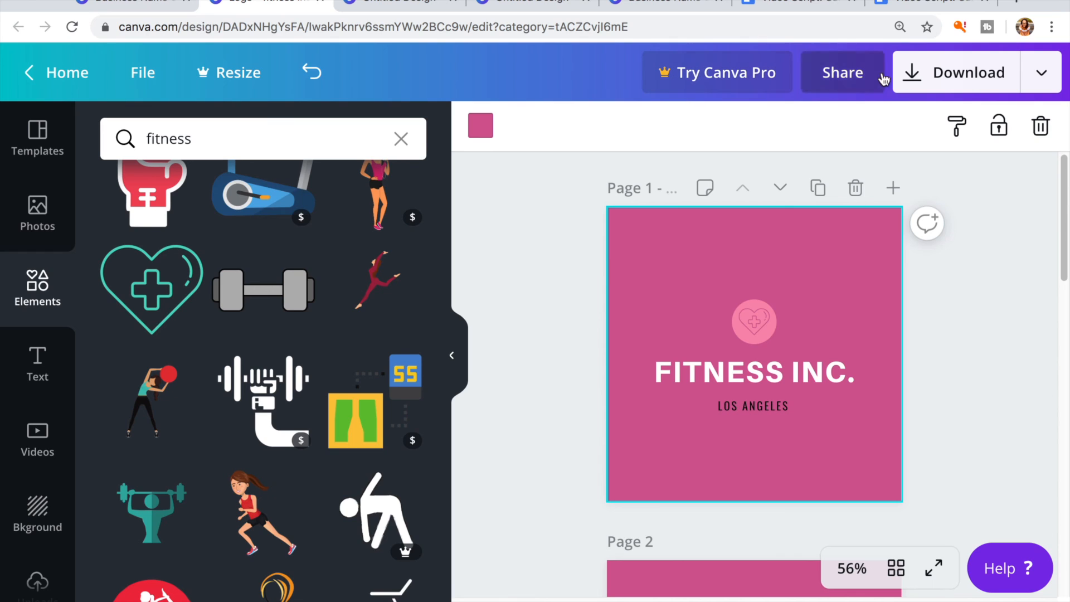
Open the download settings and review the file types, keeping PNG
{"action": "left_click", "coordinate": [1014, 81]}
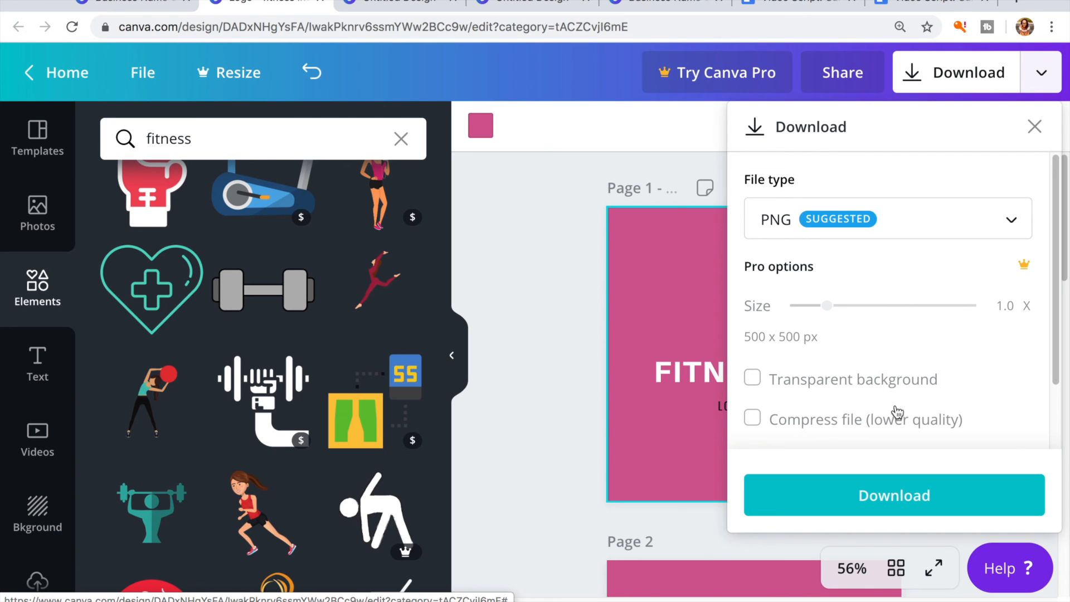
{"action": "left_click", "coordinate": [903, 219]}
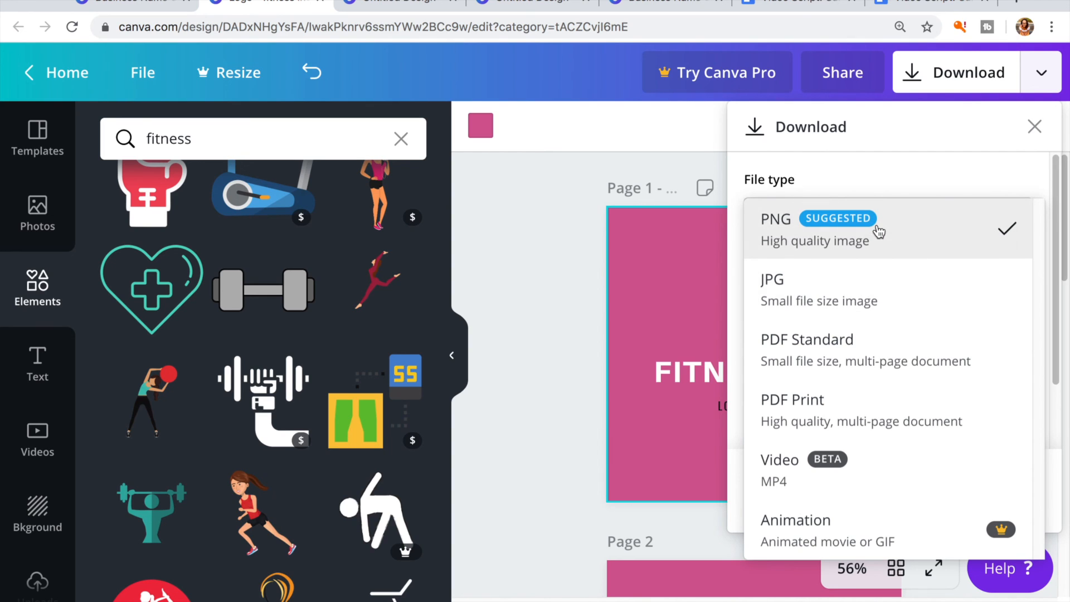
{"action": "left_click", "coordinate": [886, 166]}
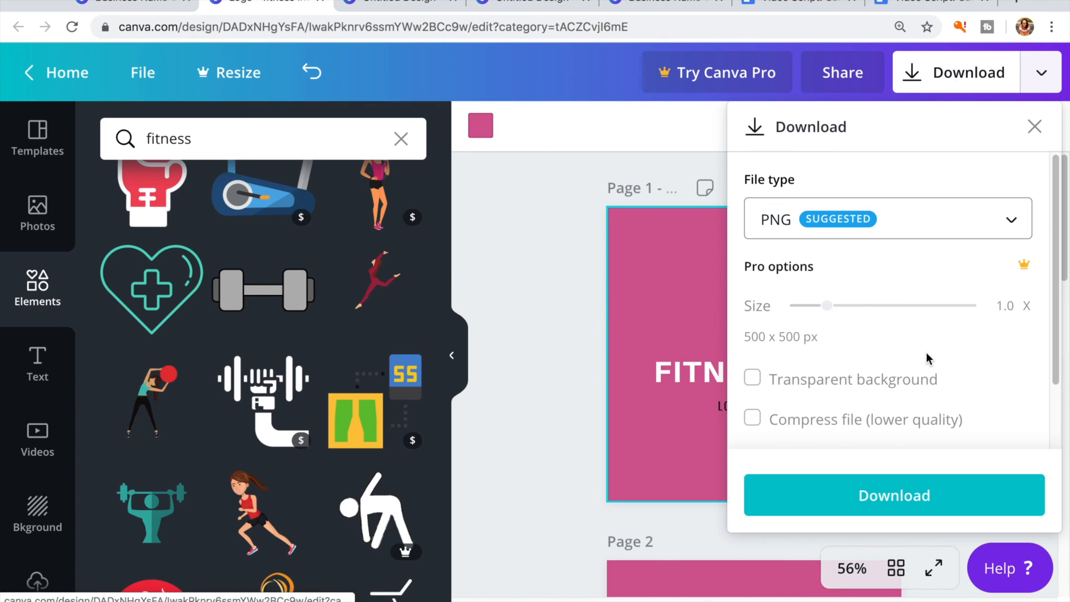
Limit the download to page 1 and download the logo
{"action": "scroll", "coordinate": [927, 353], "scroll_direction": "down", "scroll_amount": 1}
{"action": "scroll", "coordinate": [926, 352], "scroll_direction": "down", "scroll_amount": 2}
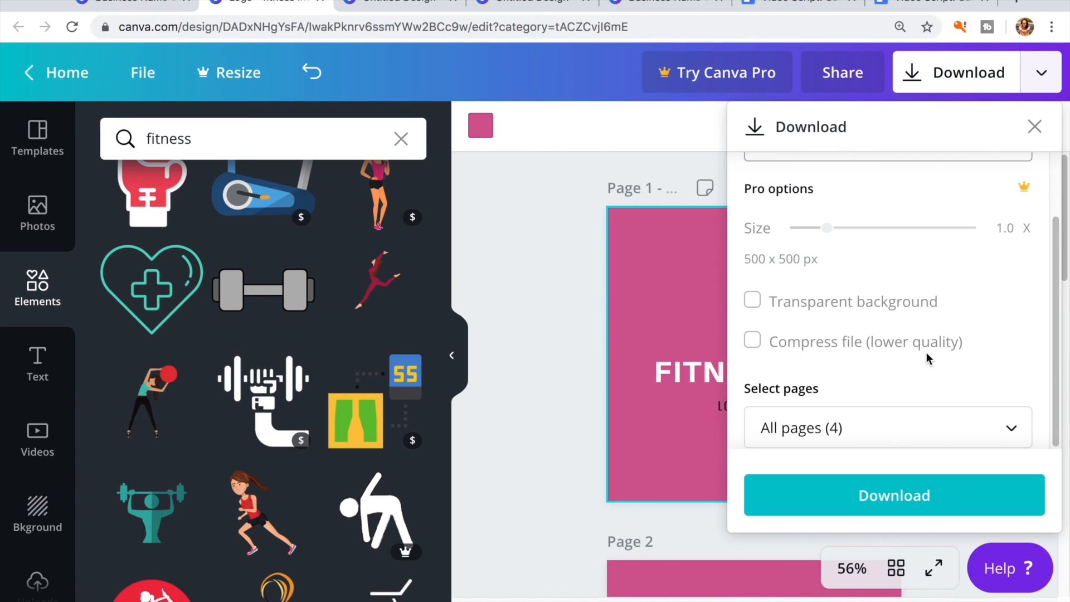
{"action": "left_click", "coordinate": [883, 434]}
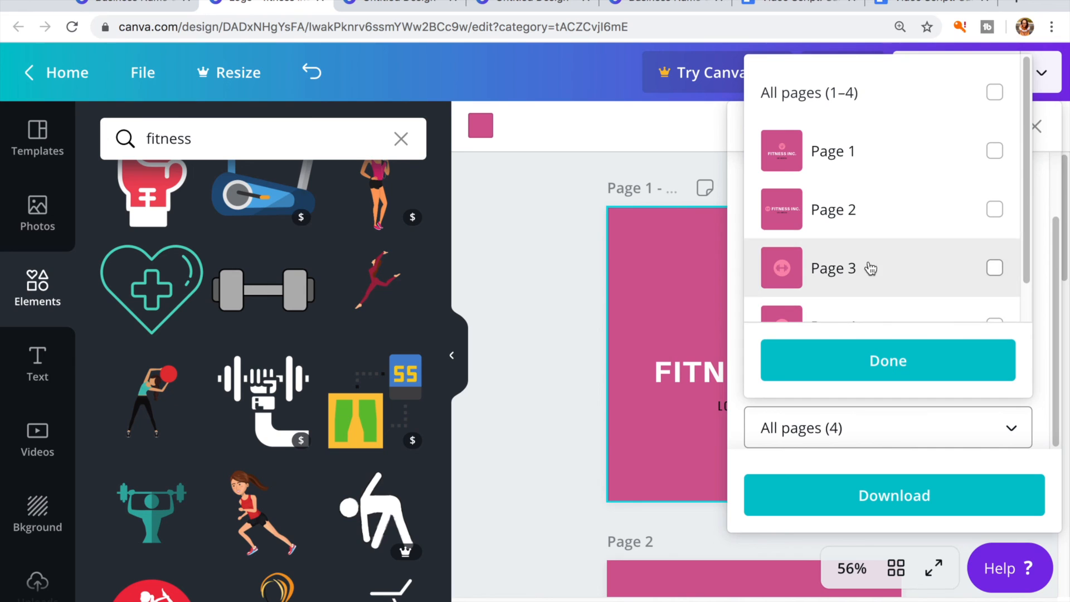
{"action": "left_click", "coordinate": [995, 151]}
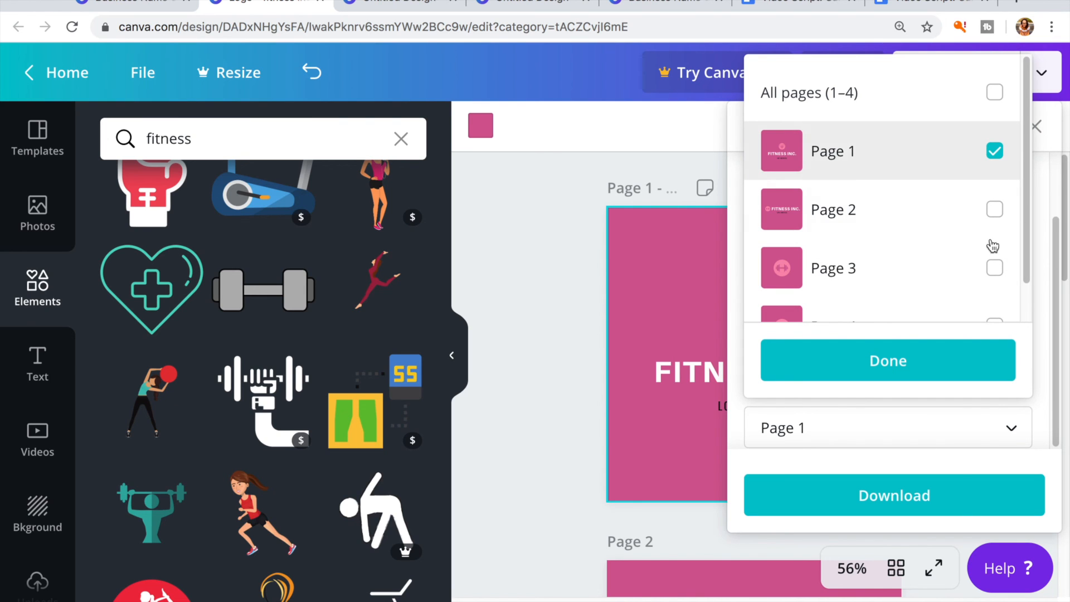
{"action": "left_click", "coordinate": [905, 376]}
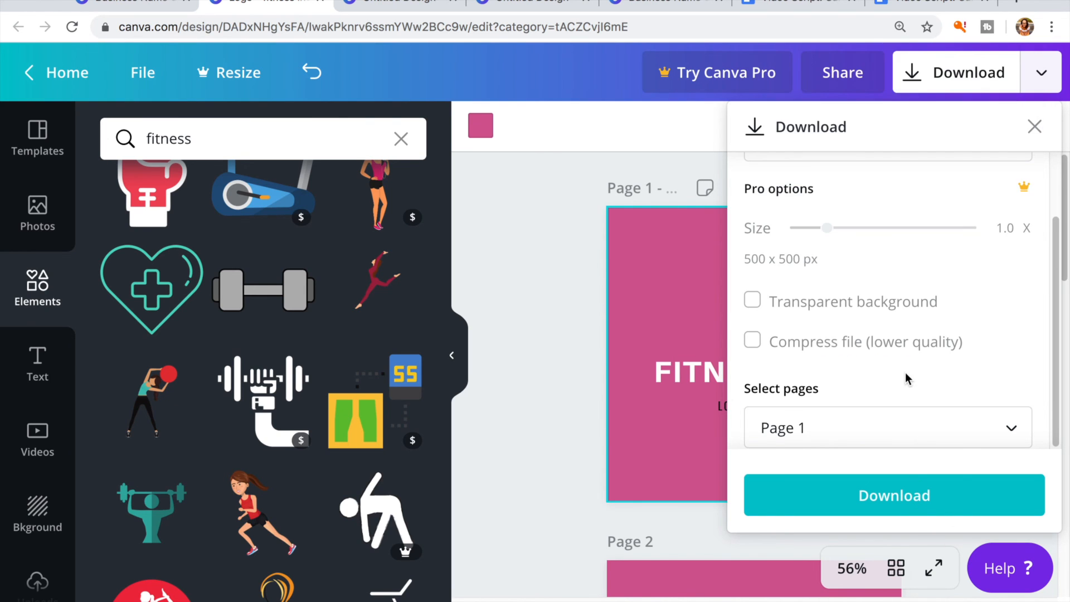
{"action": "left_click", "coordinate": [921, 496]}
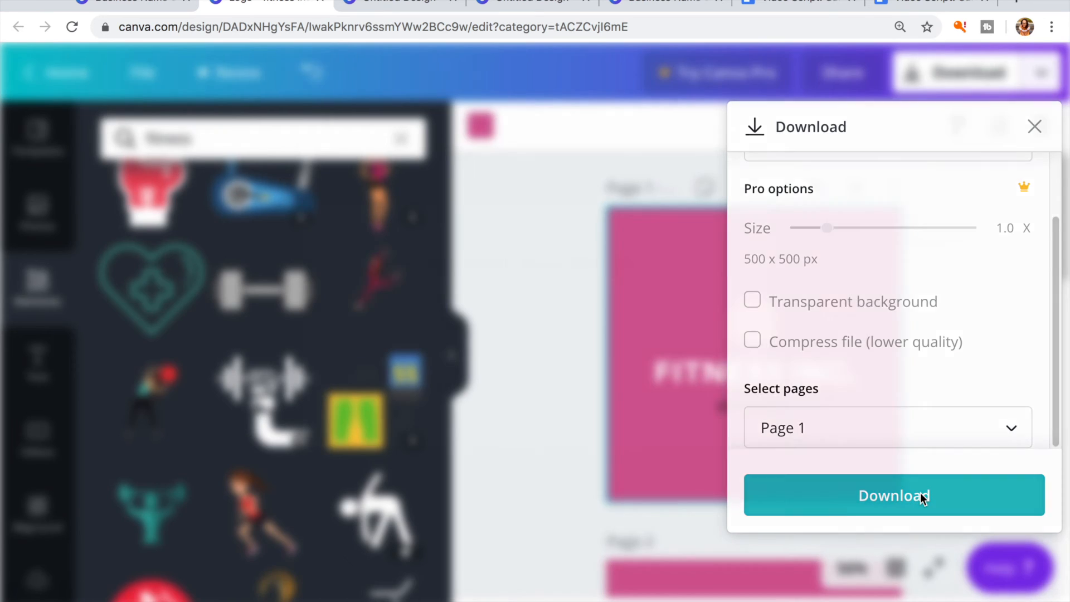